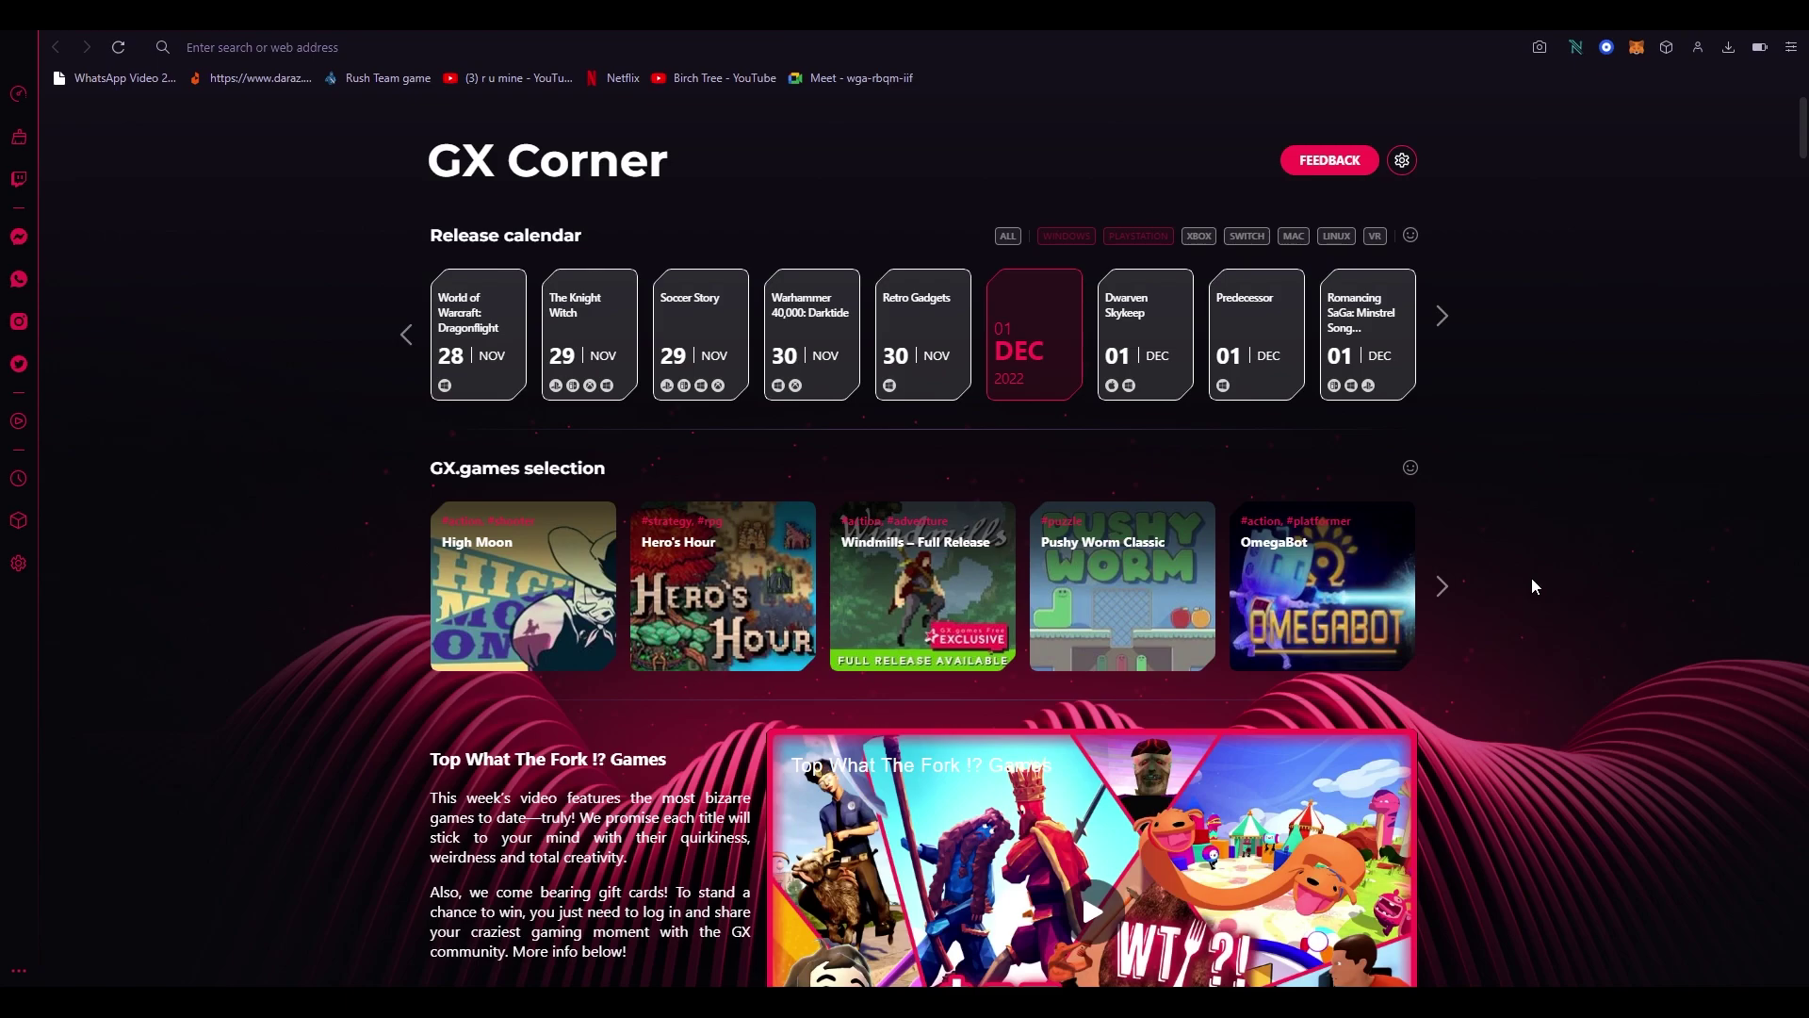
# - Search Google for 'ecwid' to find the official Ecwid site
pyautogui.click(537, 43)
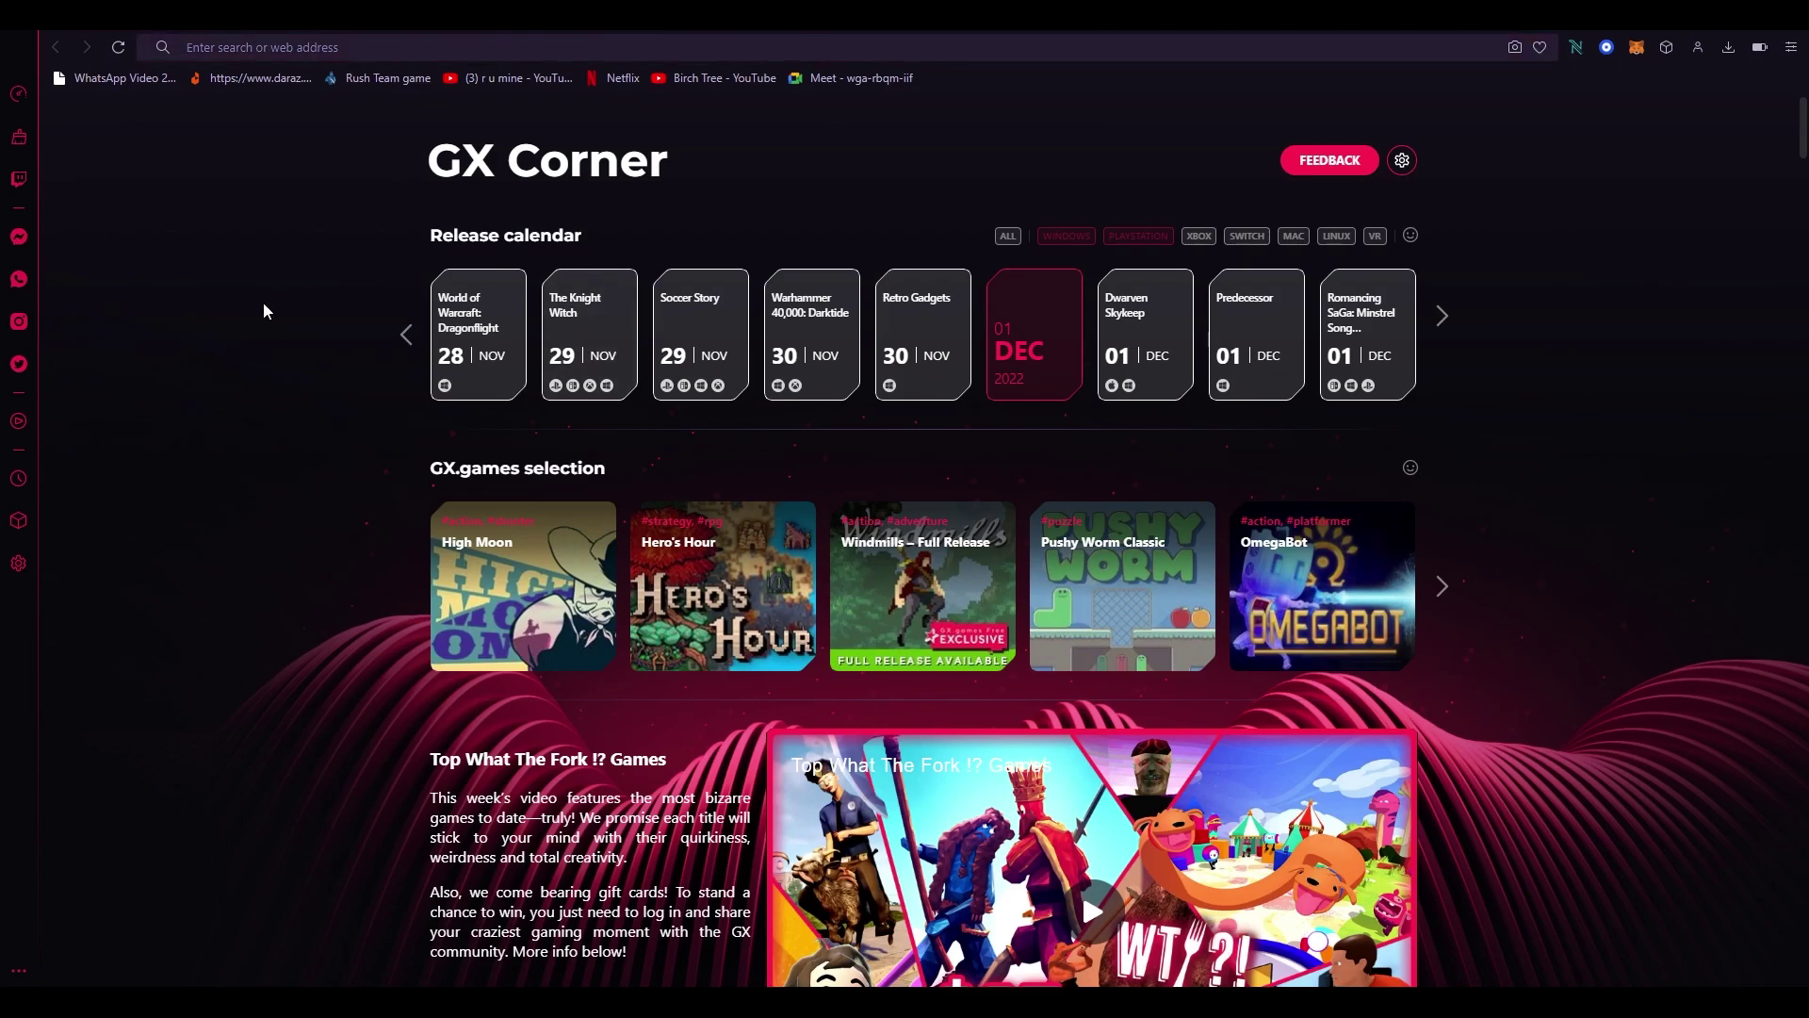
pyautogui.write('ecwid')
pyautogui.press('Return')
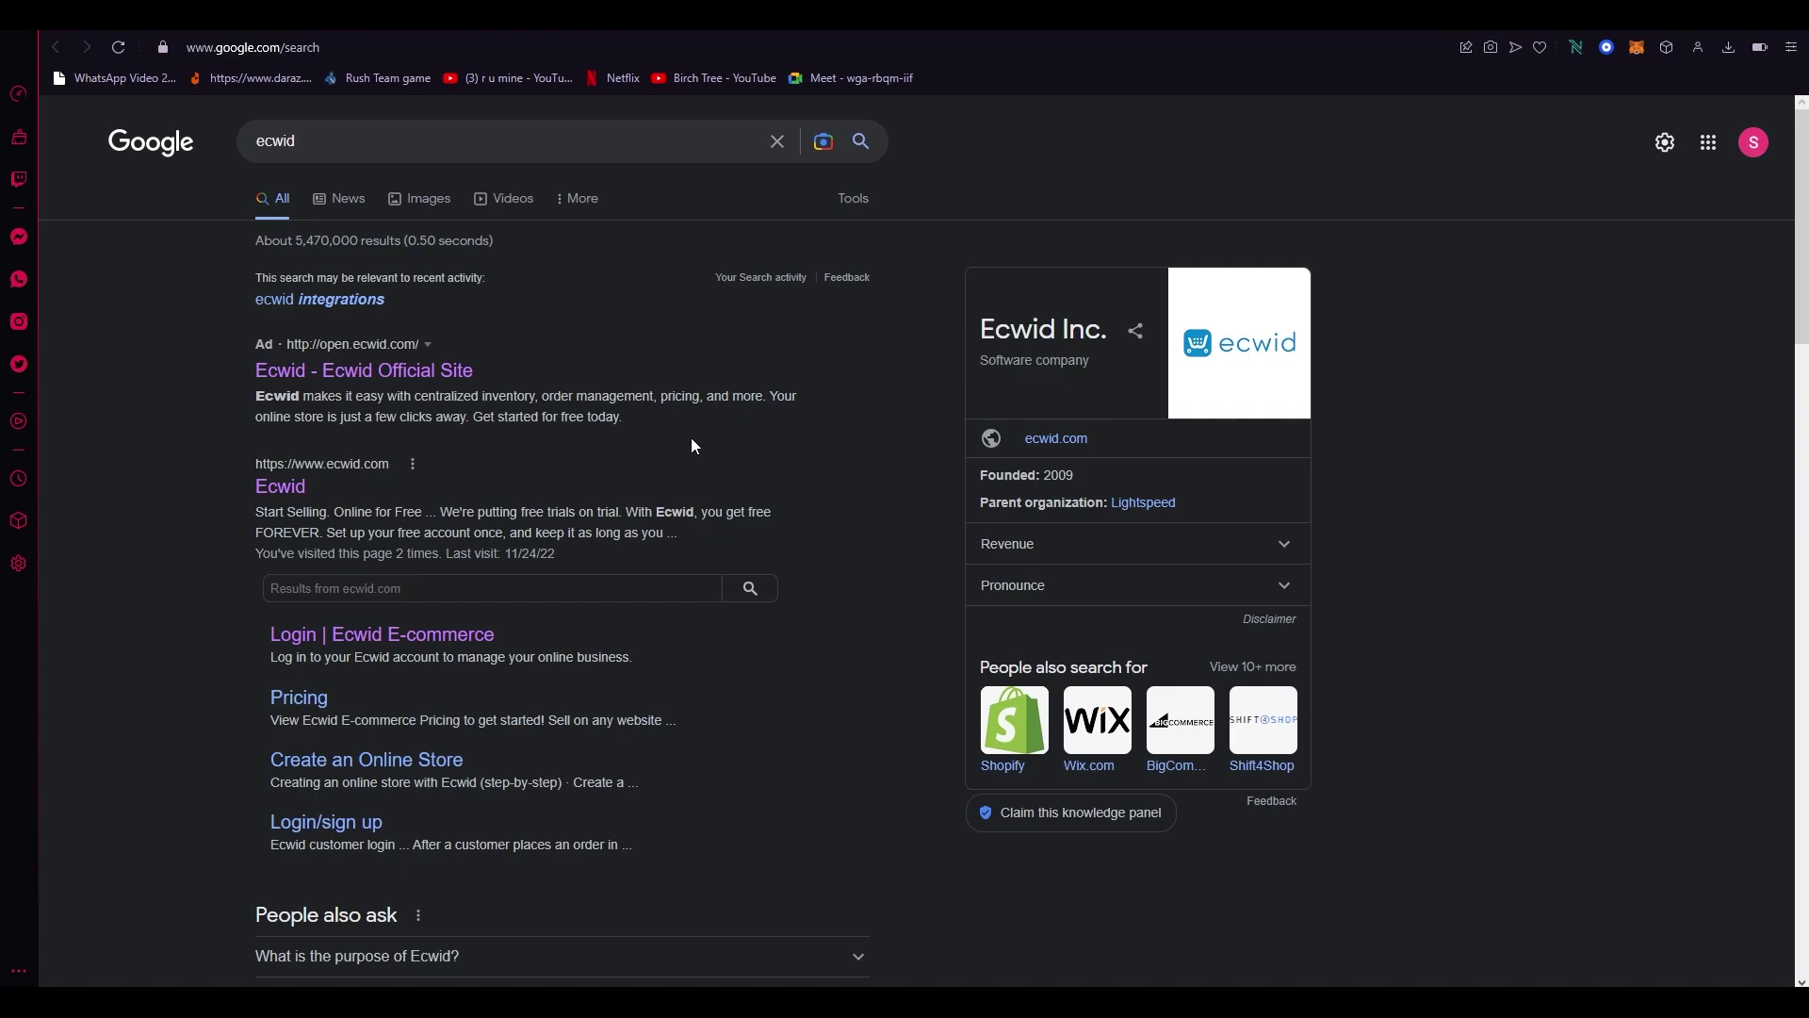
# - Open the official Ecwid site from the results and choose 'Get started for FREE'
pyautogui.click(297, 494)
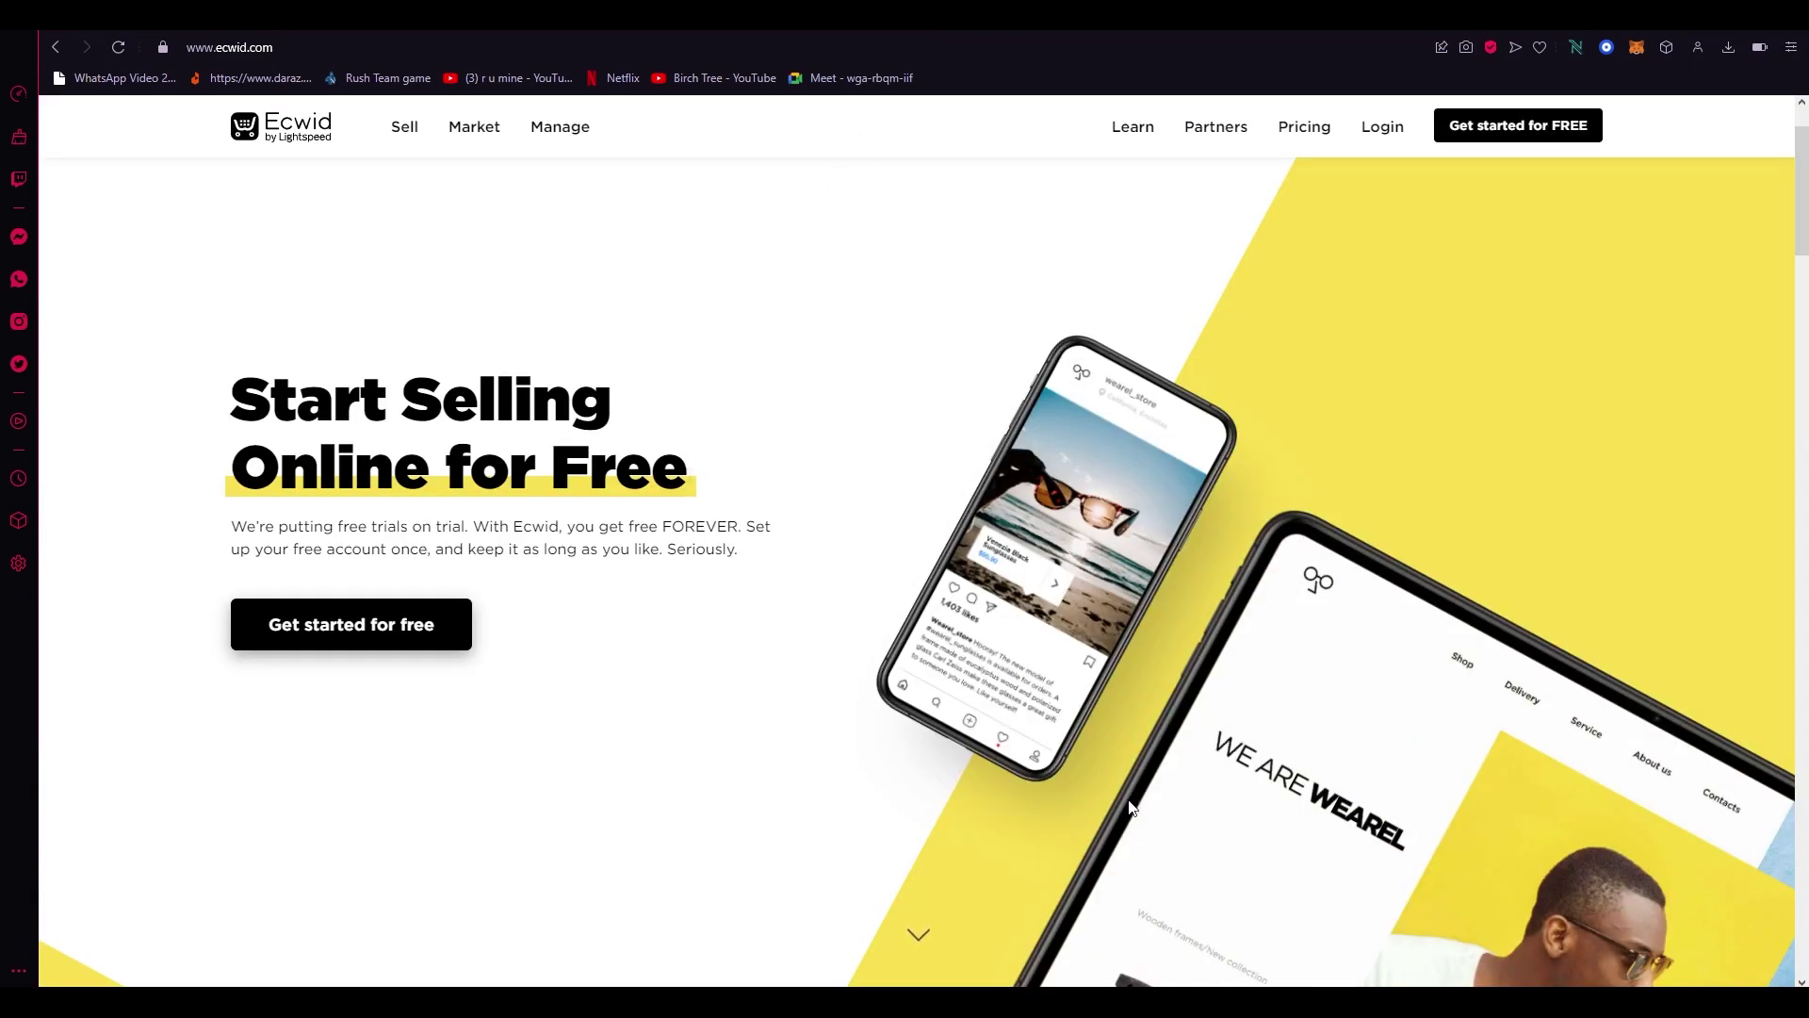
pyautogui.scroll(-15, 591, 488)
pyautogui.scroll(13, 808, 651)
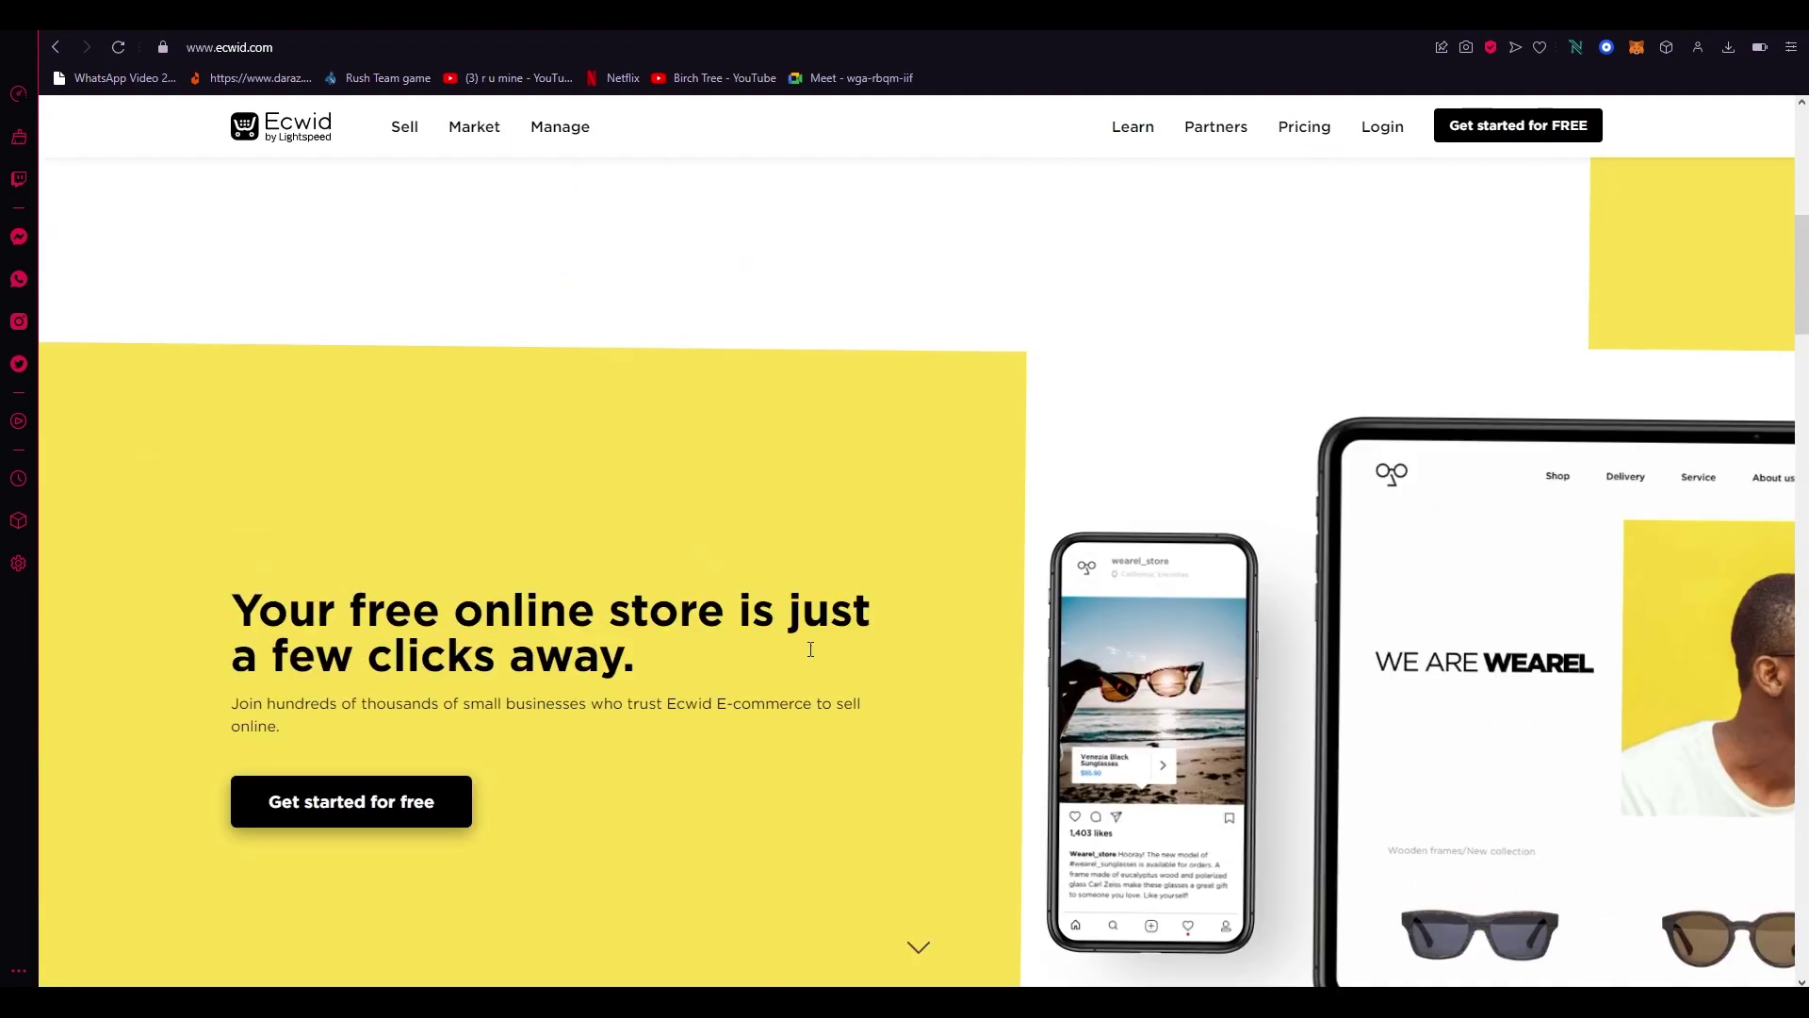
pyautogui.scroll(-12, 813, 657)
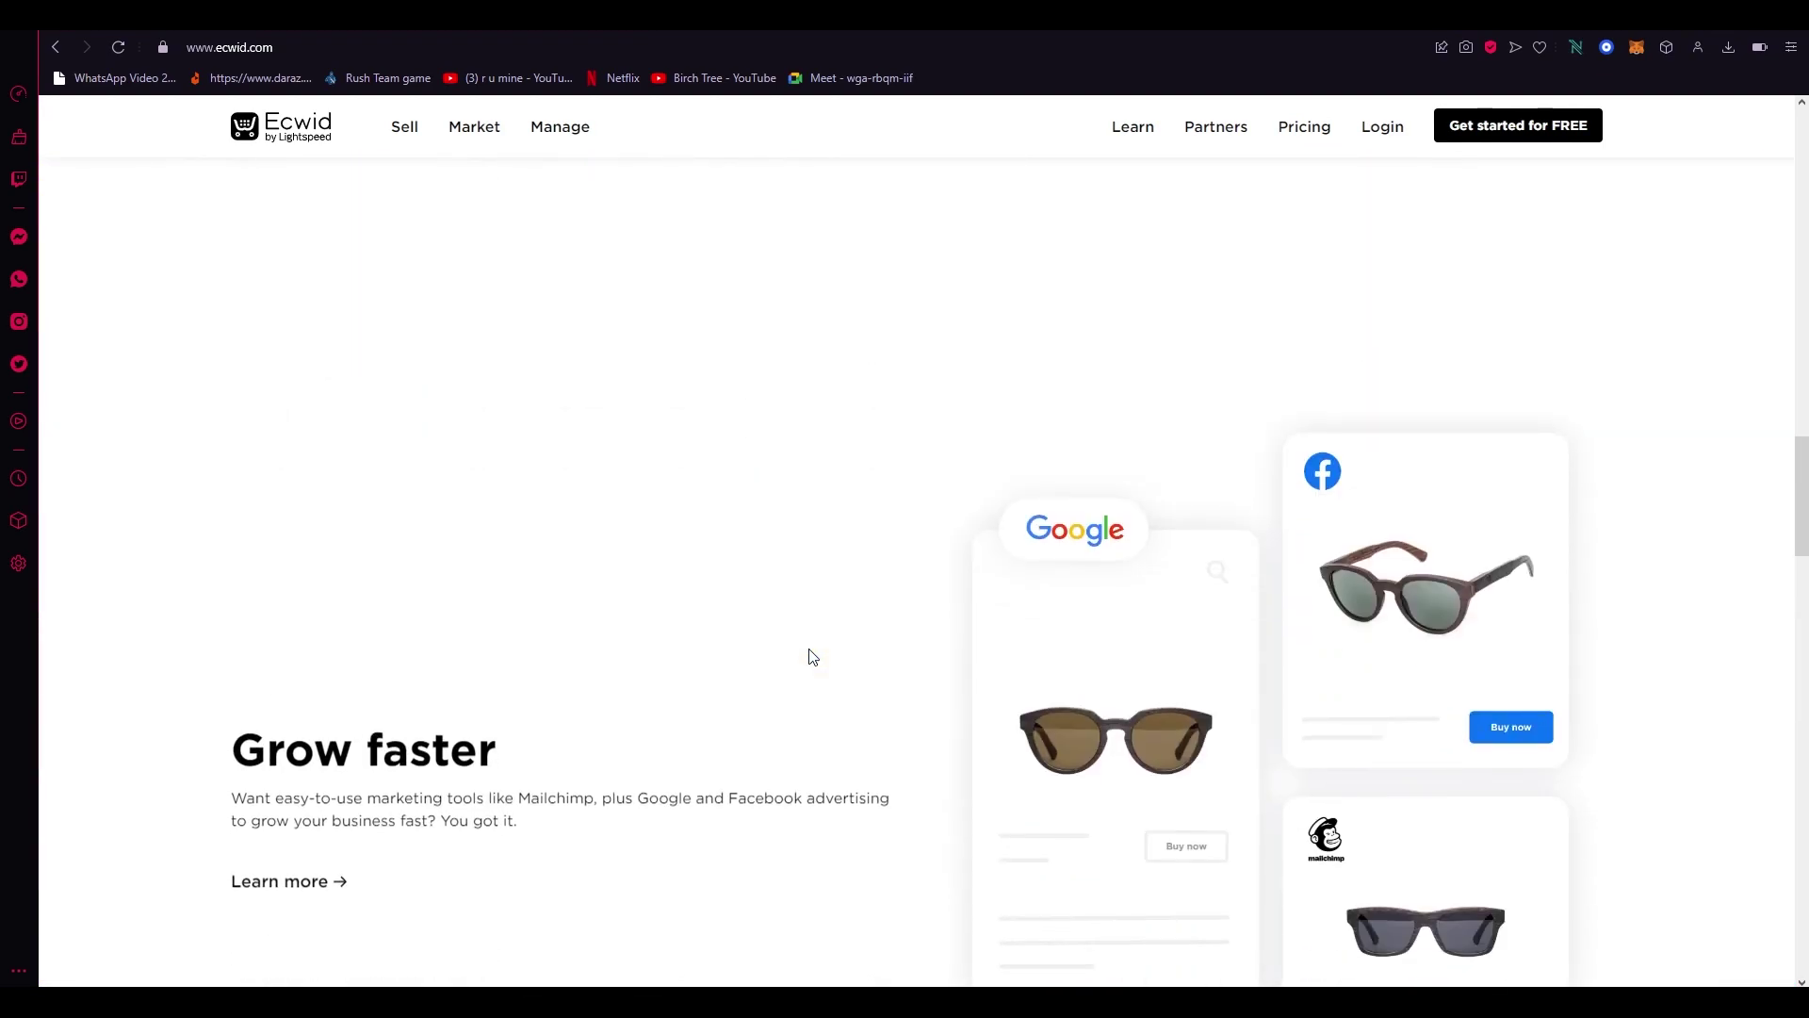
pyautogui.scroll(5, 812, 656)
pyautogui.scroll(10, 808, 648)
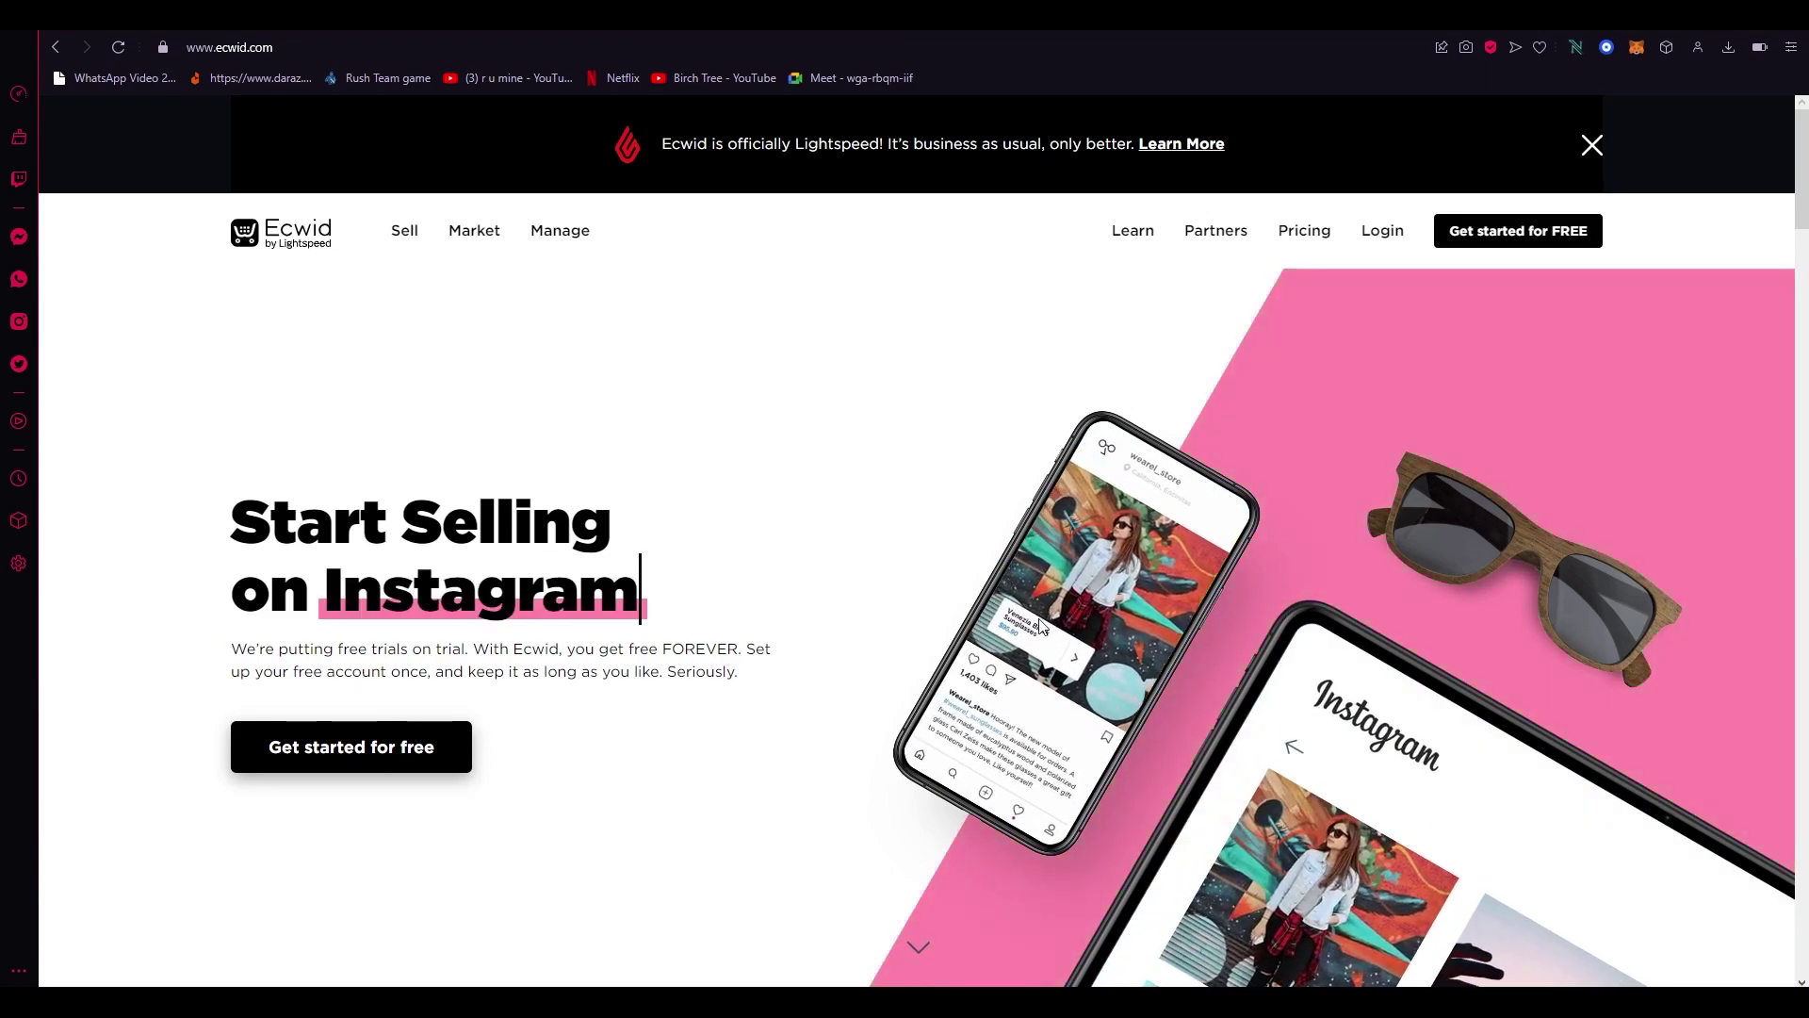
pyautogui.click(1528, 233)
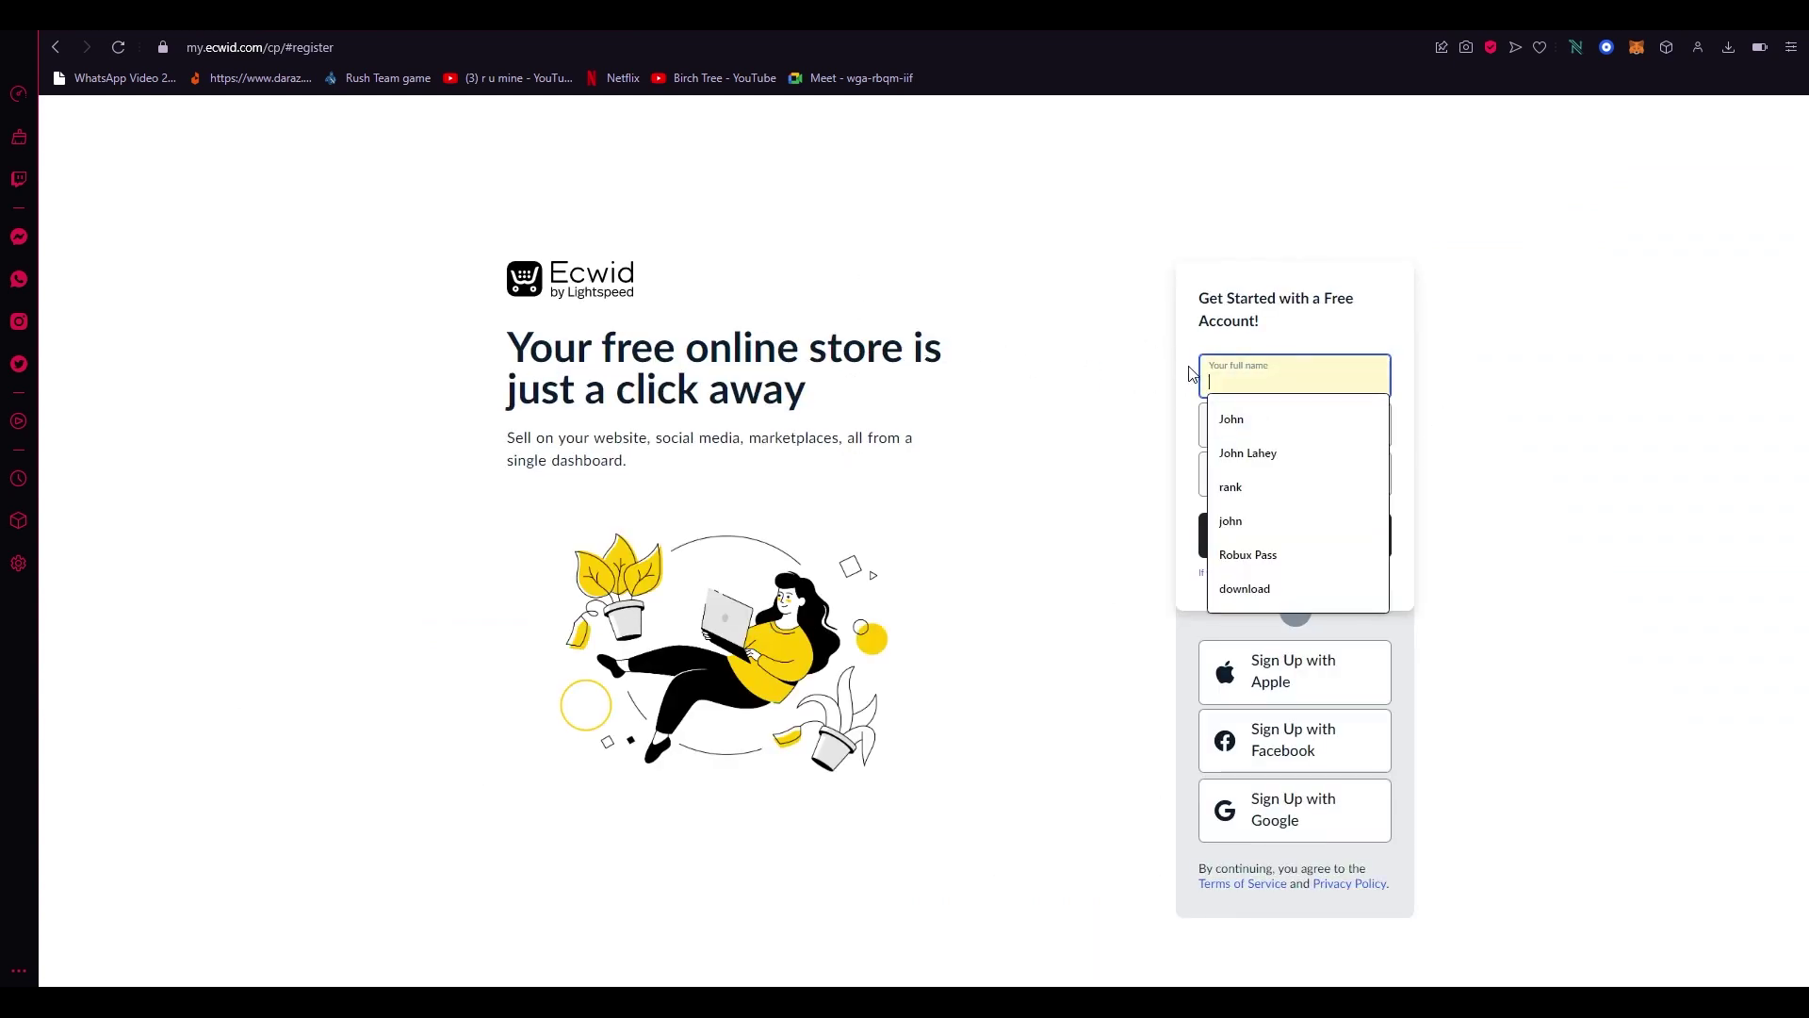
# - Start filling in the full name field of the Ecwid sign-up form
pyautogui.click(1256, 377)
pyautogui.click(1257, 377)
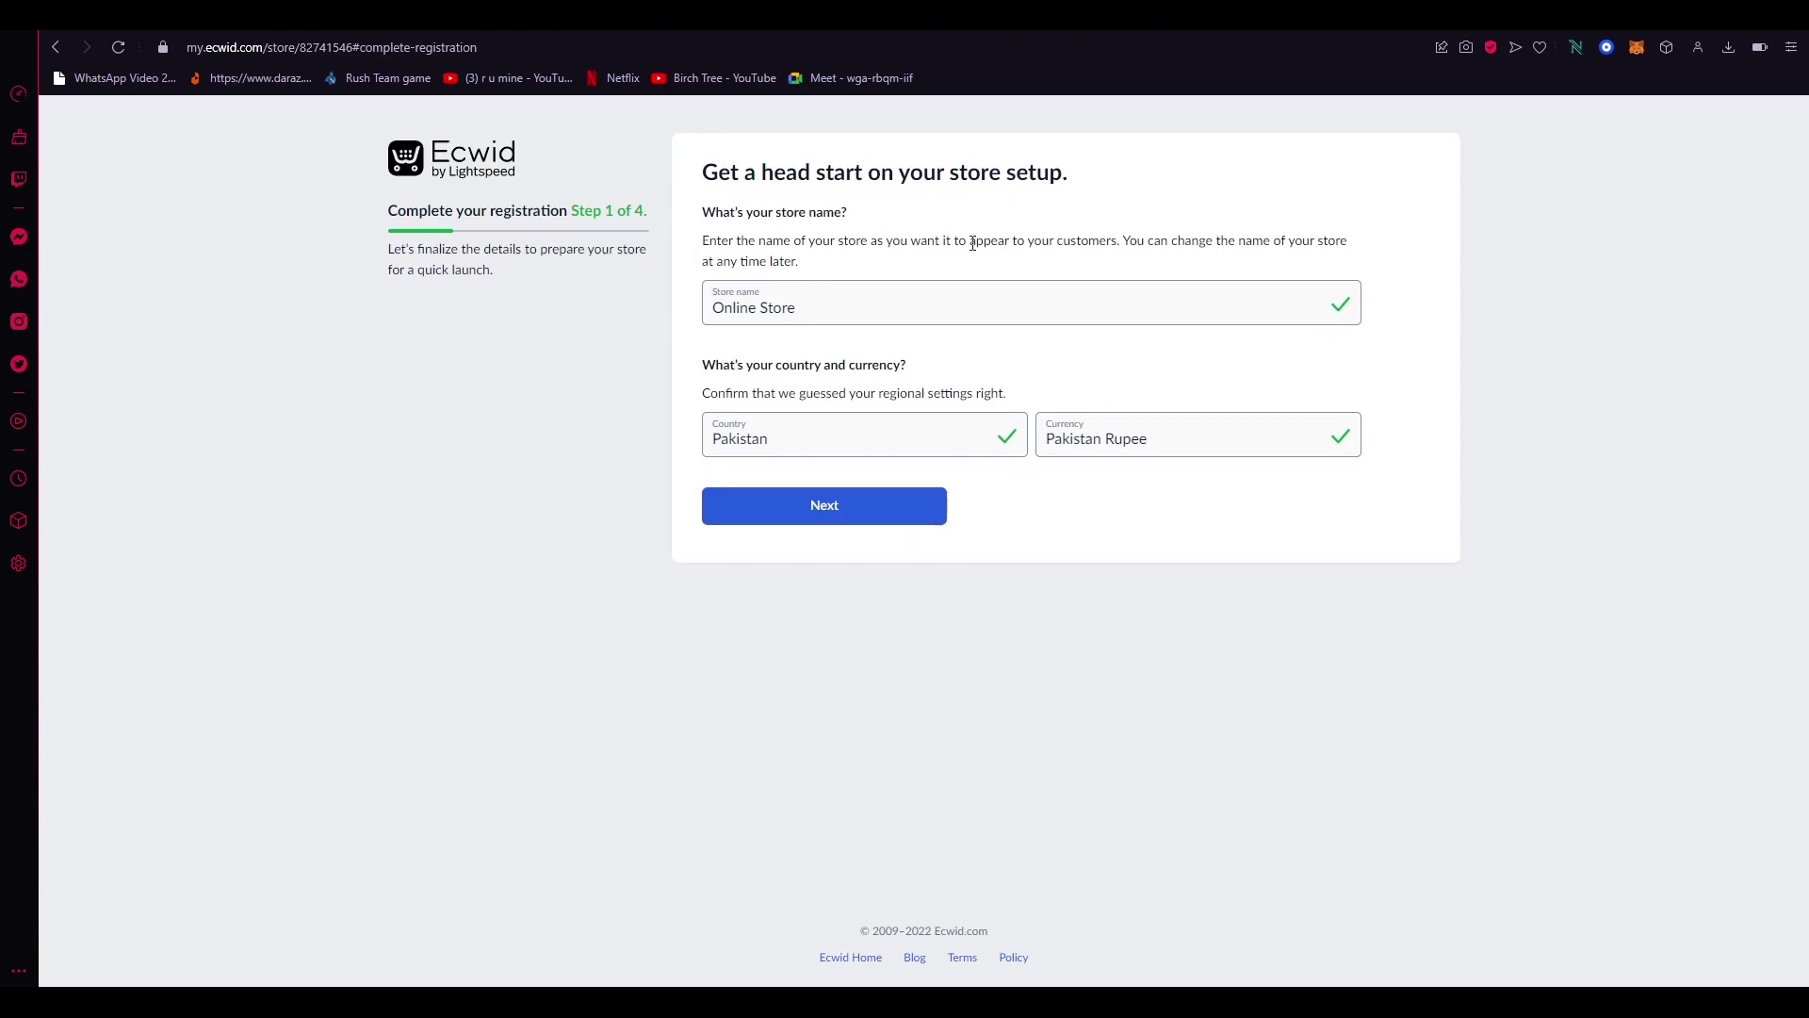
# - Rename the store from 'Online Store' to 'Electronics Go', keeping Pakistan as the country
pyautogui.click(880, 339)
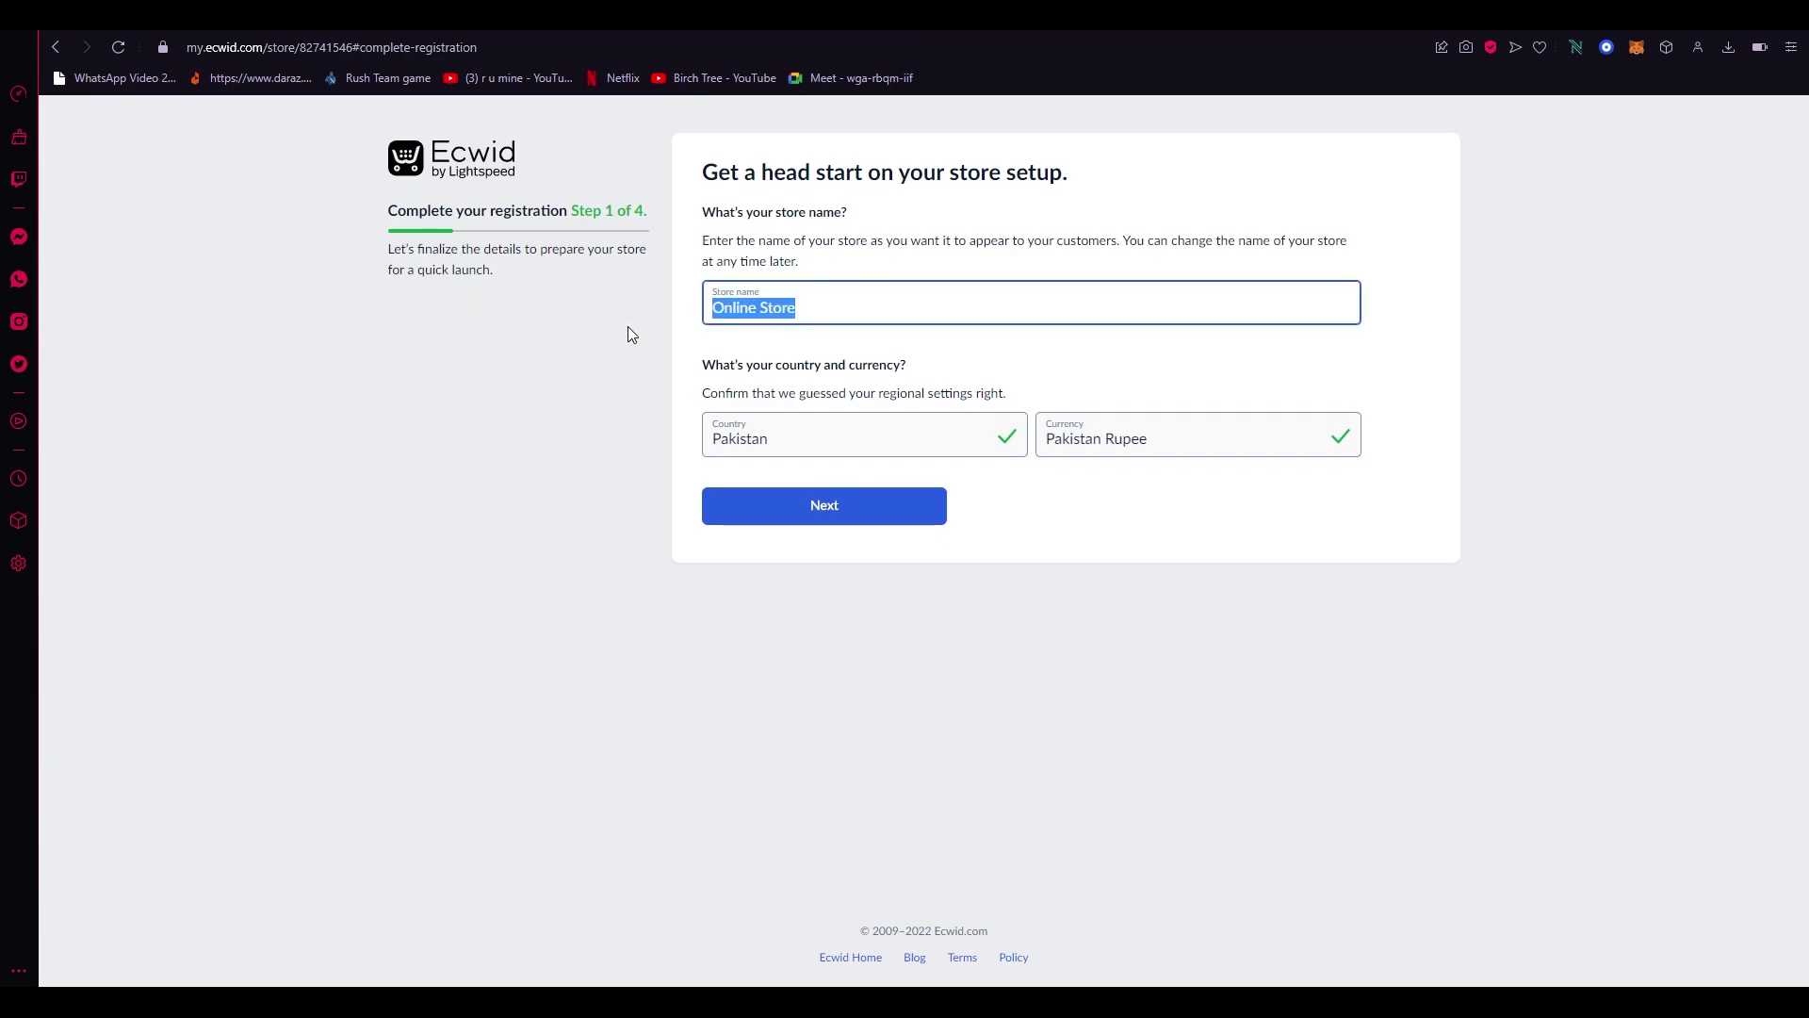
pyautogui.press('BackSpace')
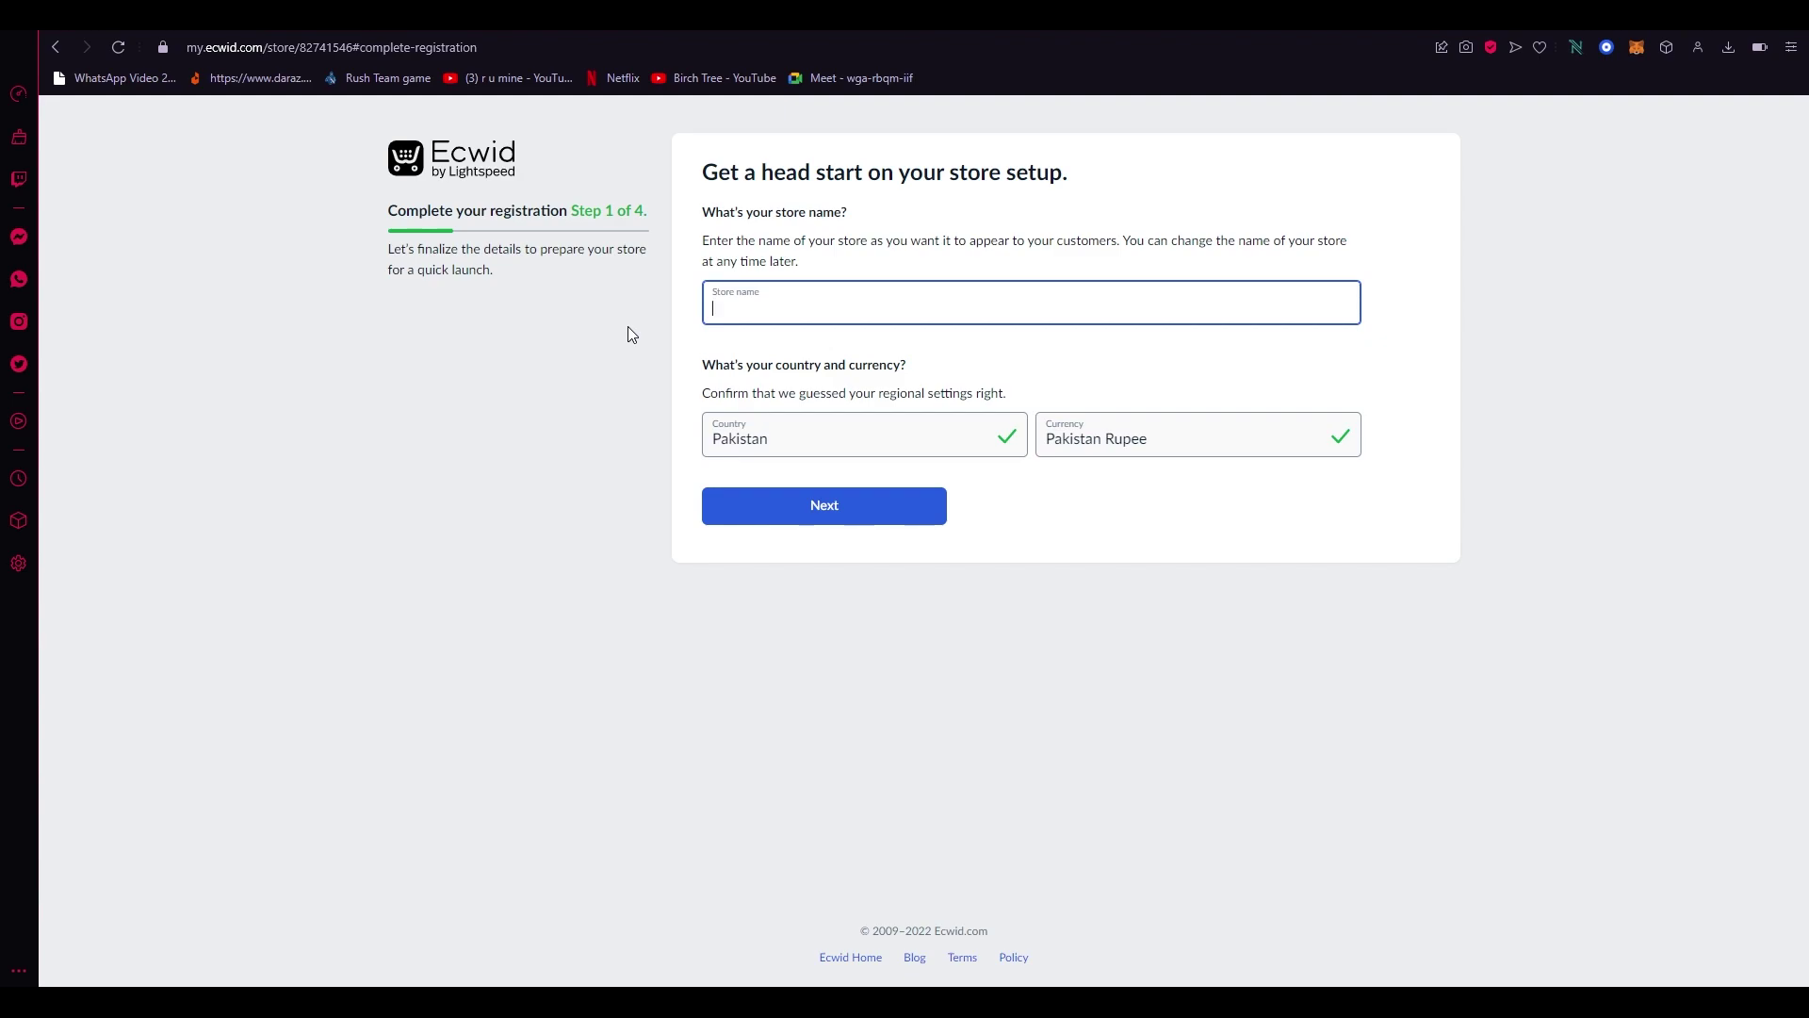
pyautogui.write('Elec')
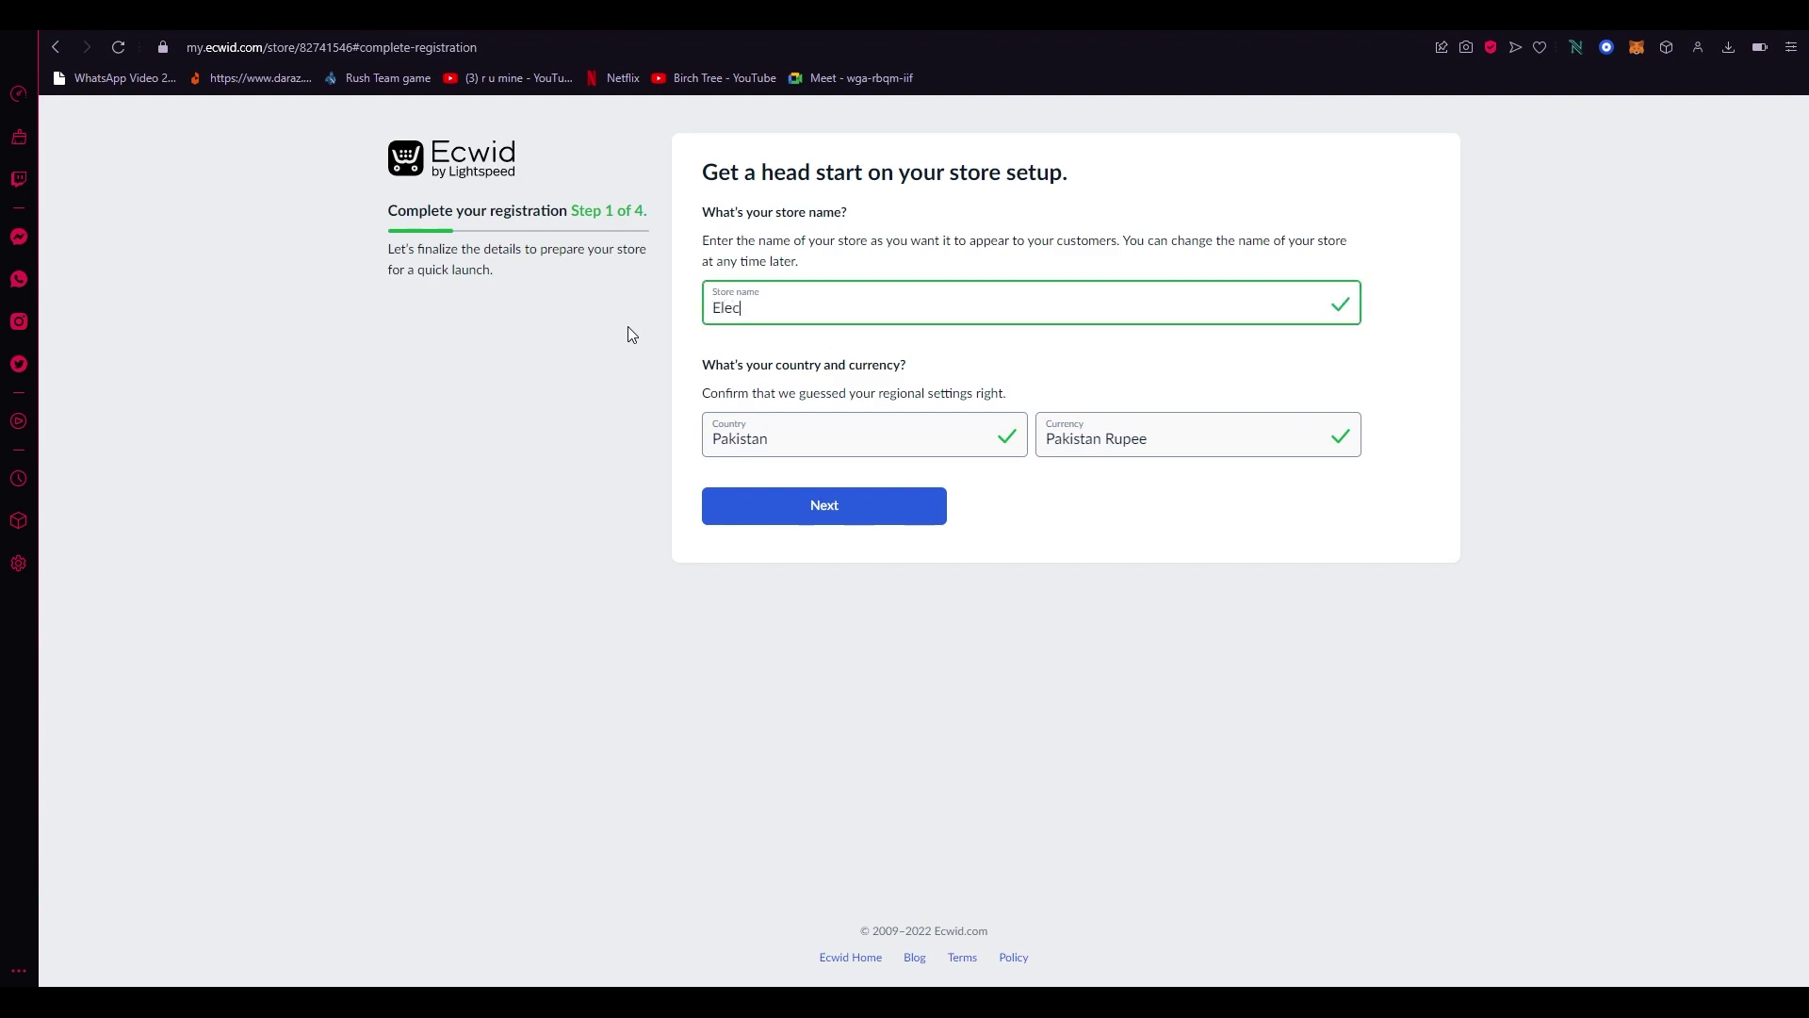
pyautogui.write('tronics Go')
pyautogui.click(897, 435)
pyautogui.click(916, 425)
pyautogui.click(929, 515)
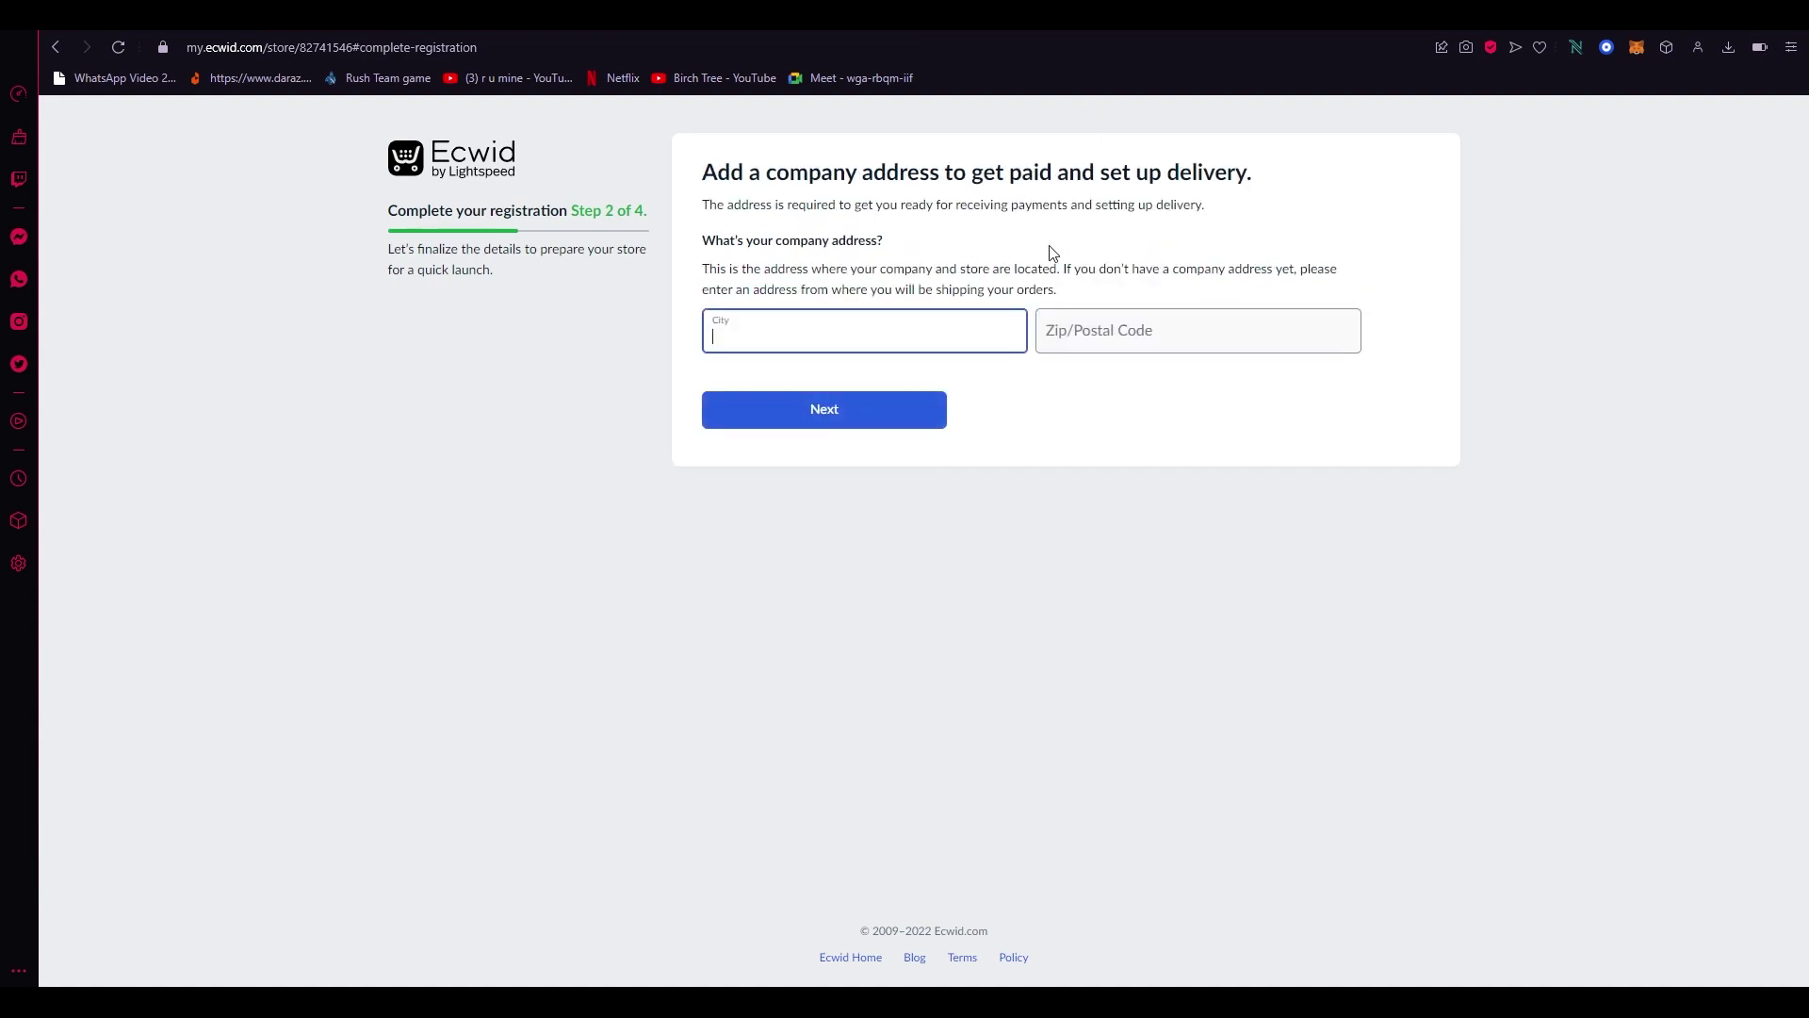
# - Enter Islamabad as the company city and 44000 as the postal code
pyautogui.write('Isl')
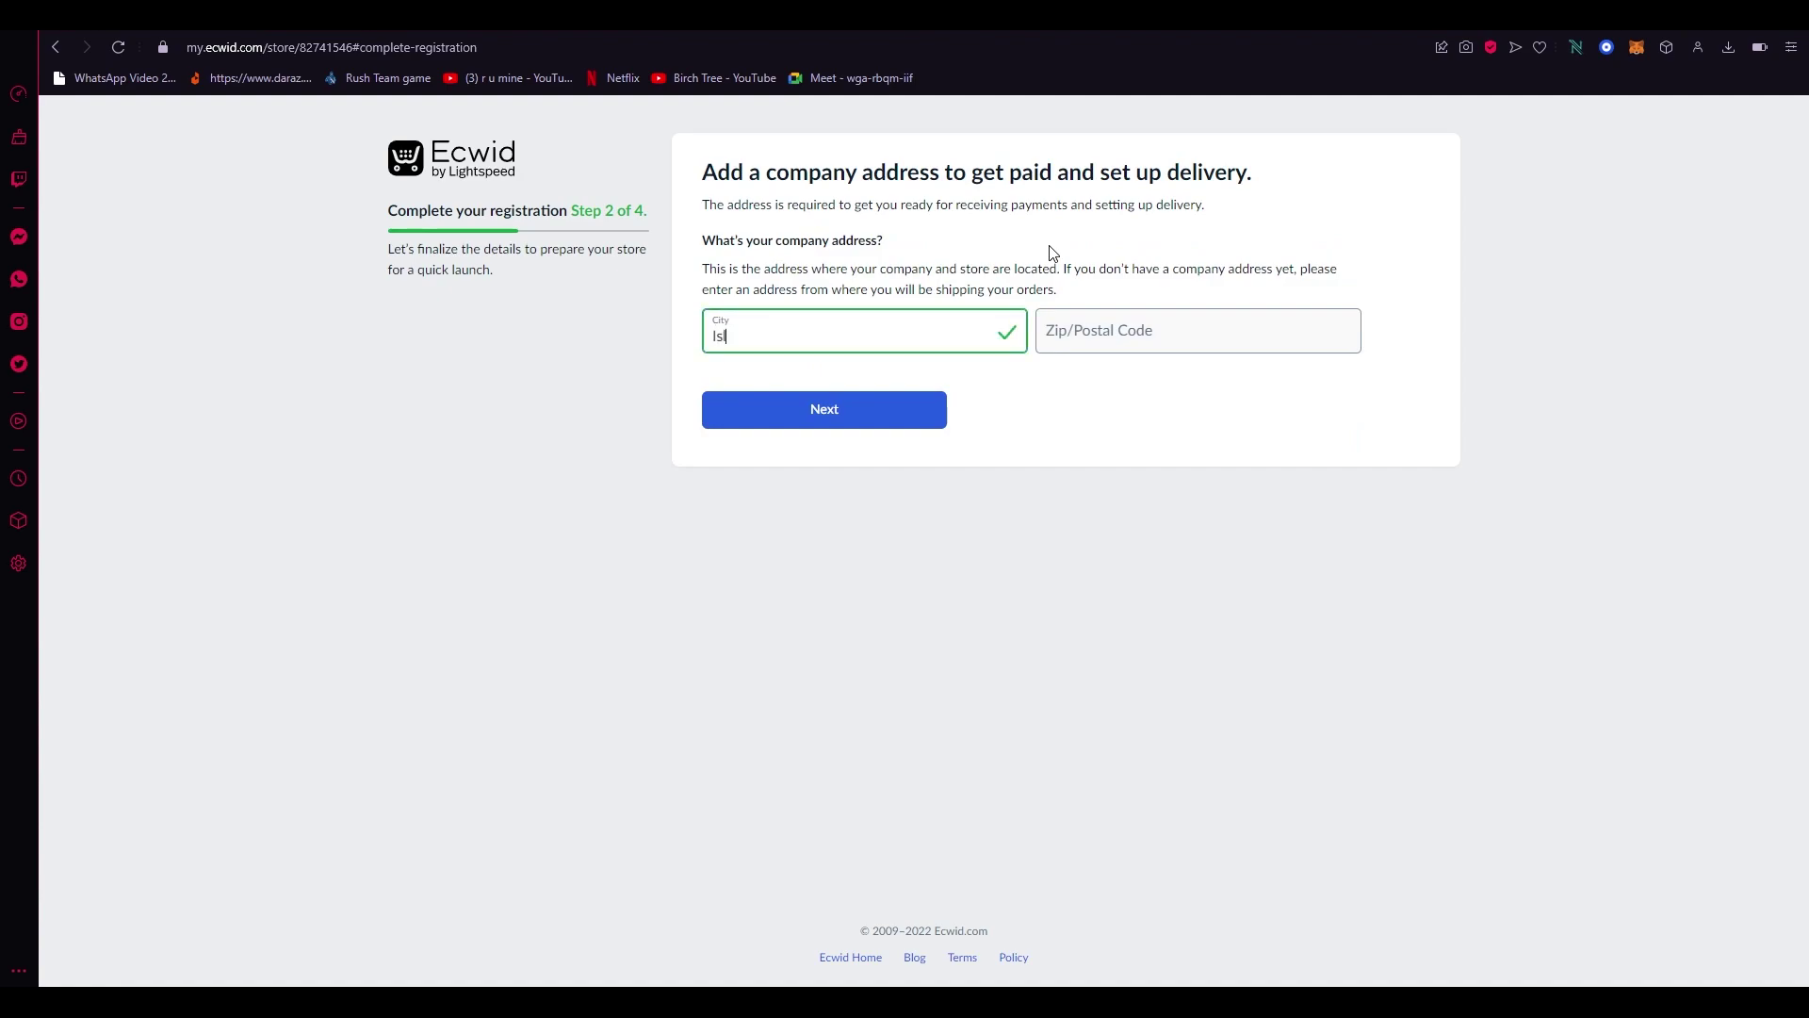
pyautogui.write('amabad')
pyautogui.click(1105, 335)
pyautogui.write('44000')
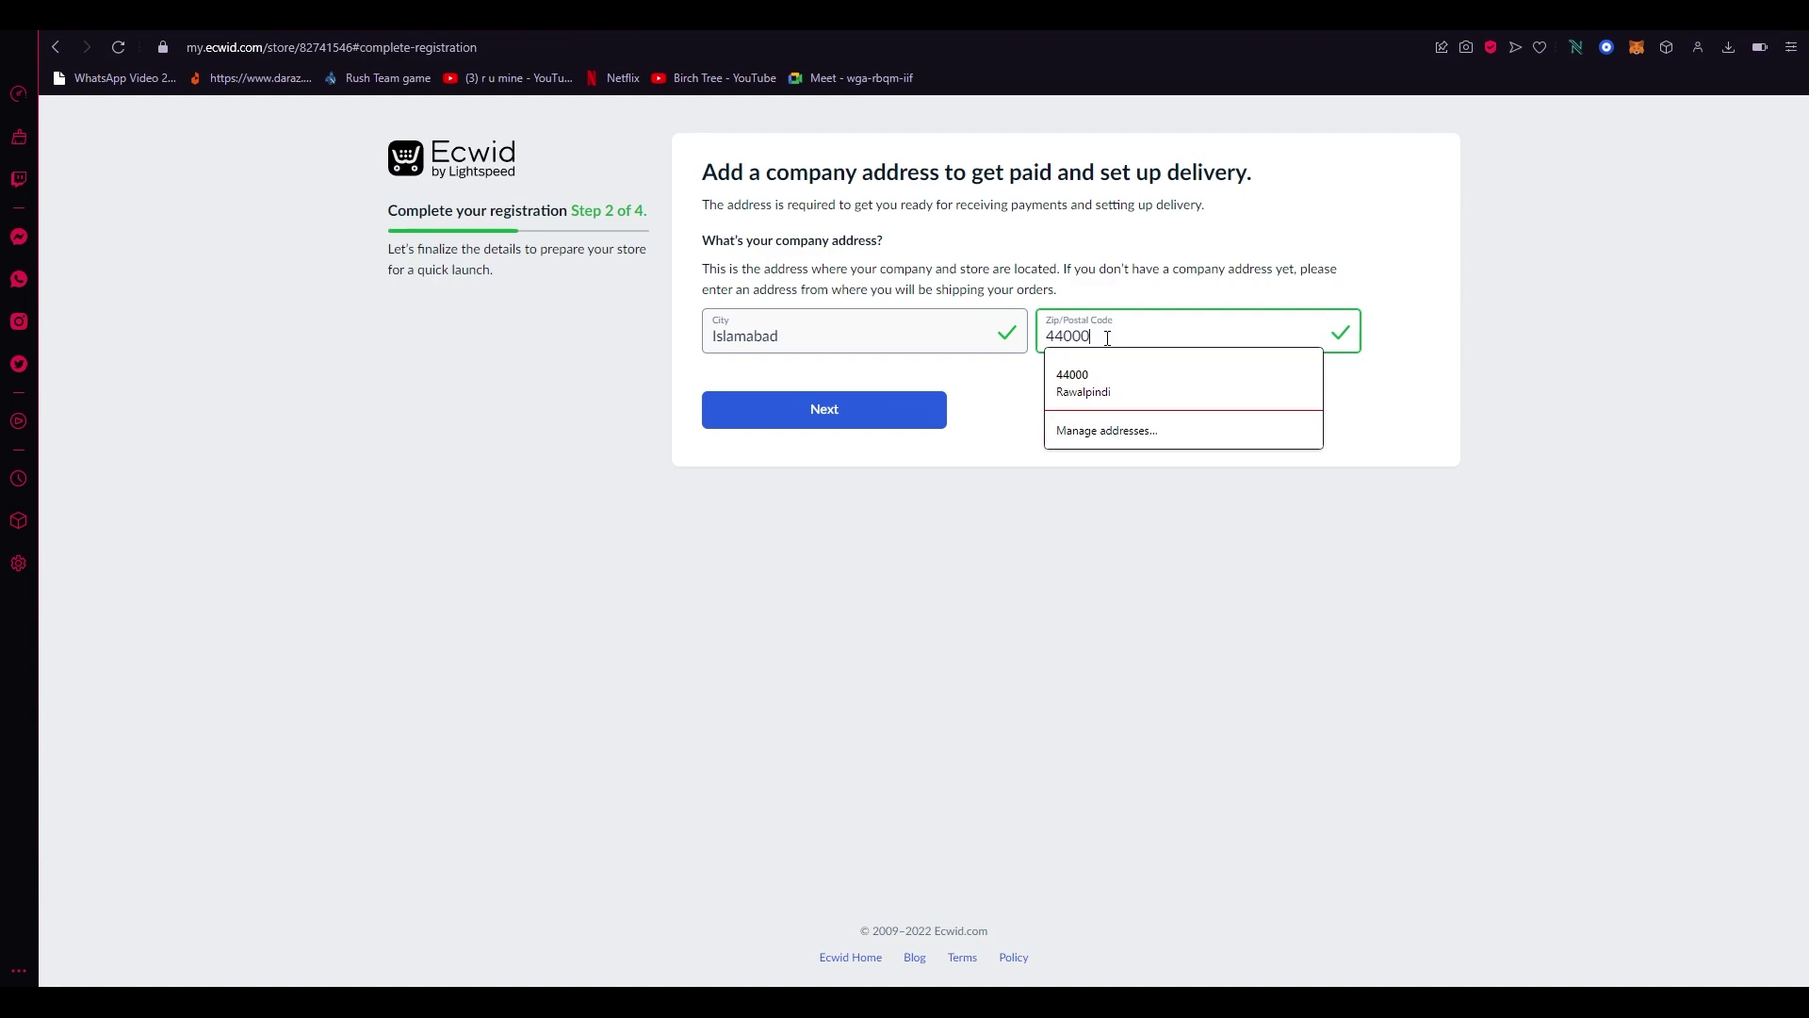
pyautogui.click(858, 409)
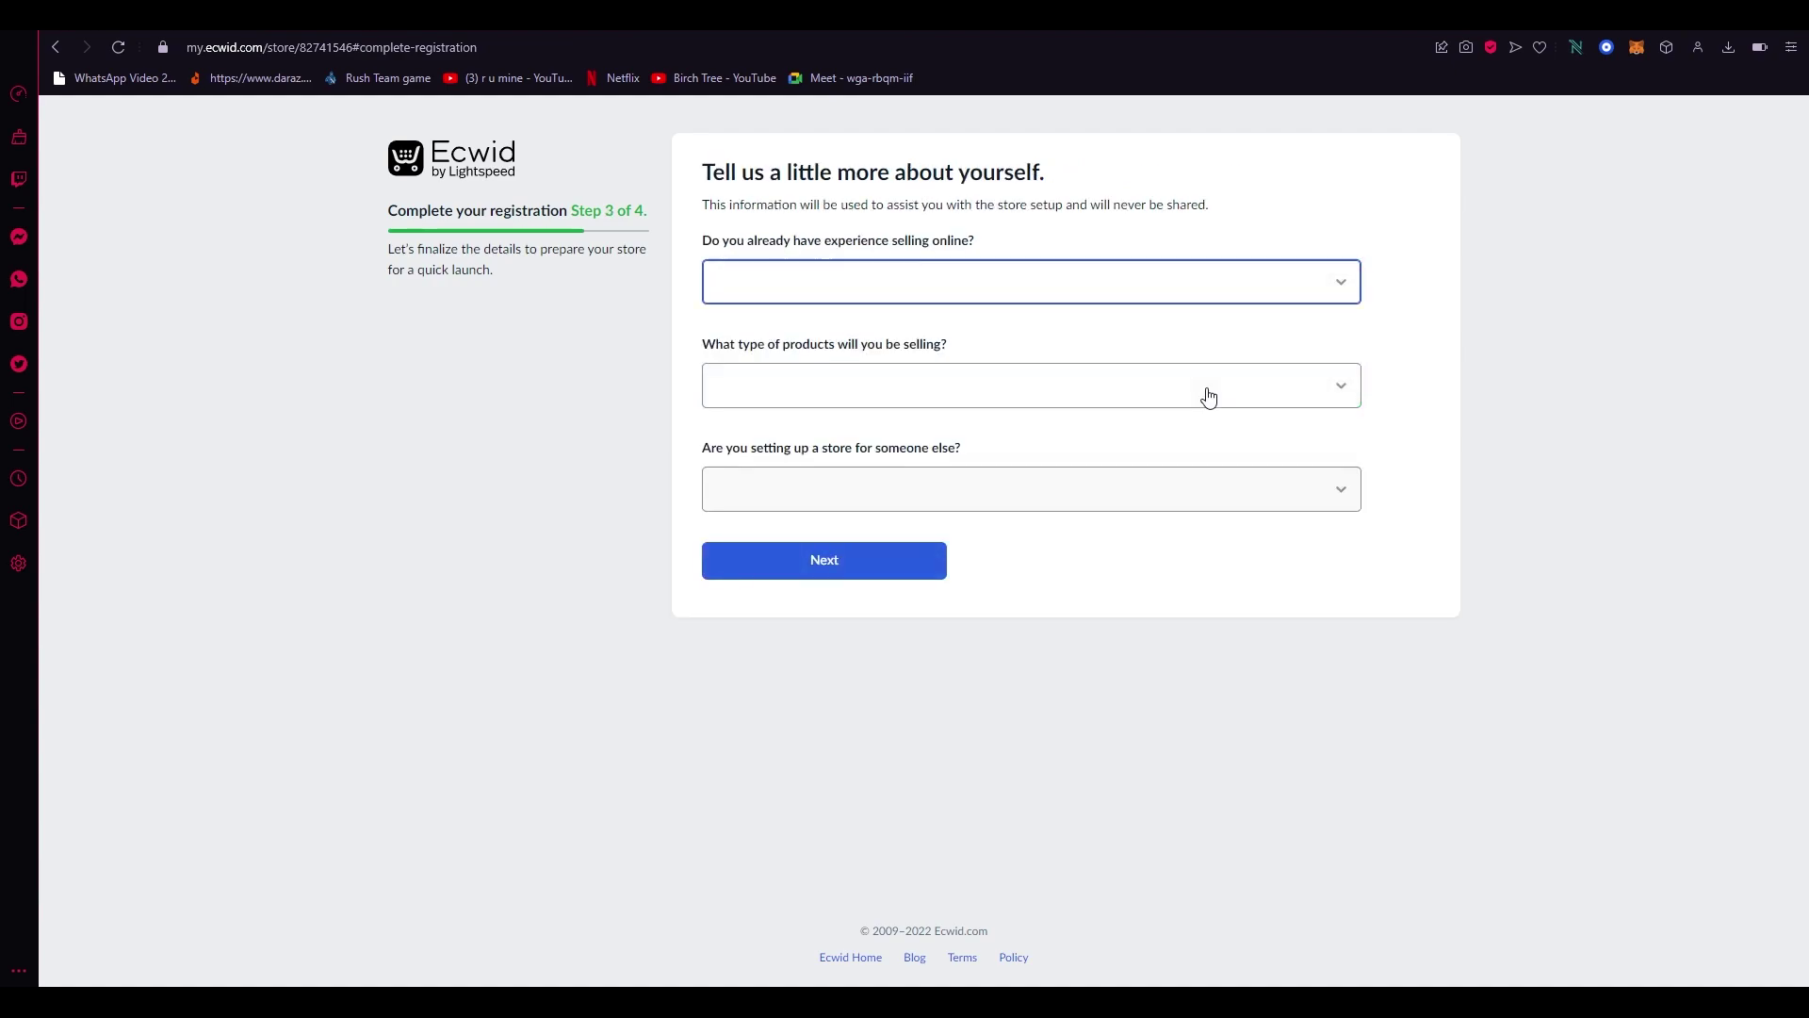
# - Answer 'I'm just looking around' for selling experience
pyautogui.click(962, 282)
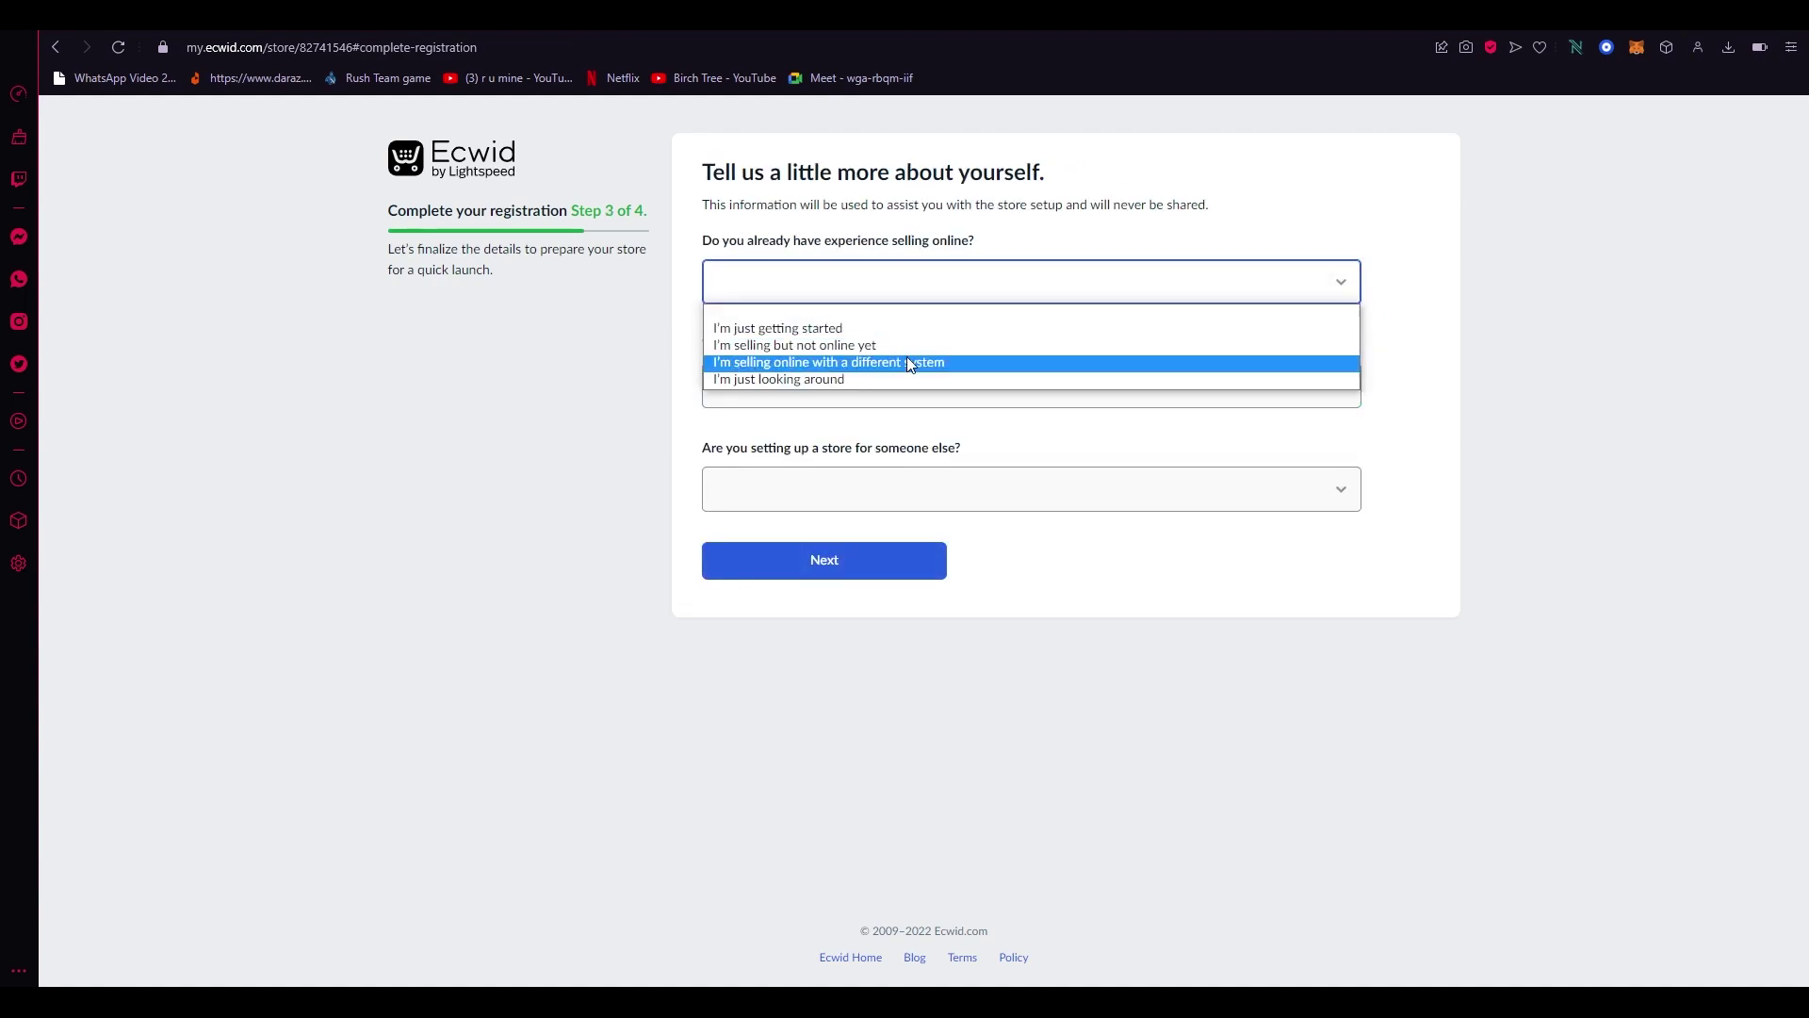
pyautogui.click(778, 379)
pyautogui.click(816, 399)
pyautogui.click(834, 282)
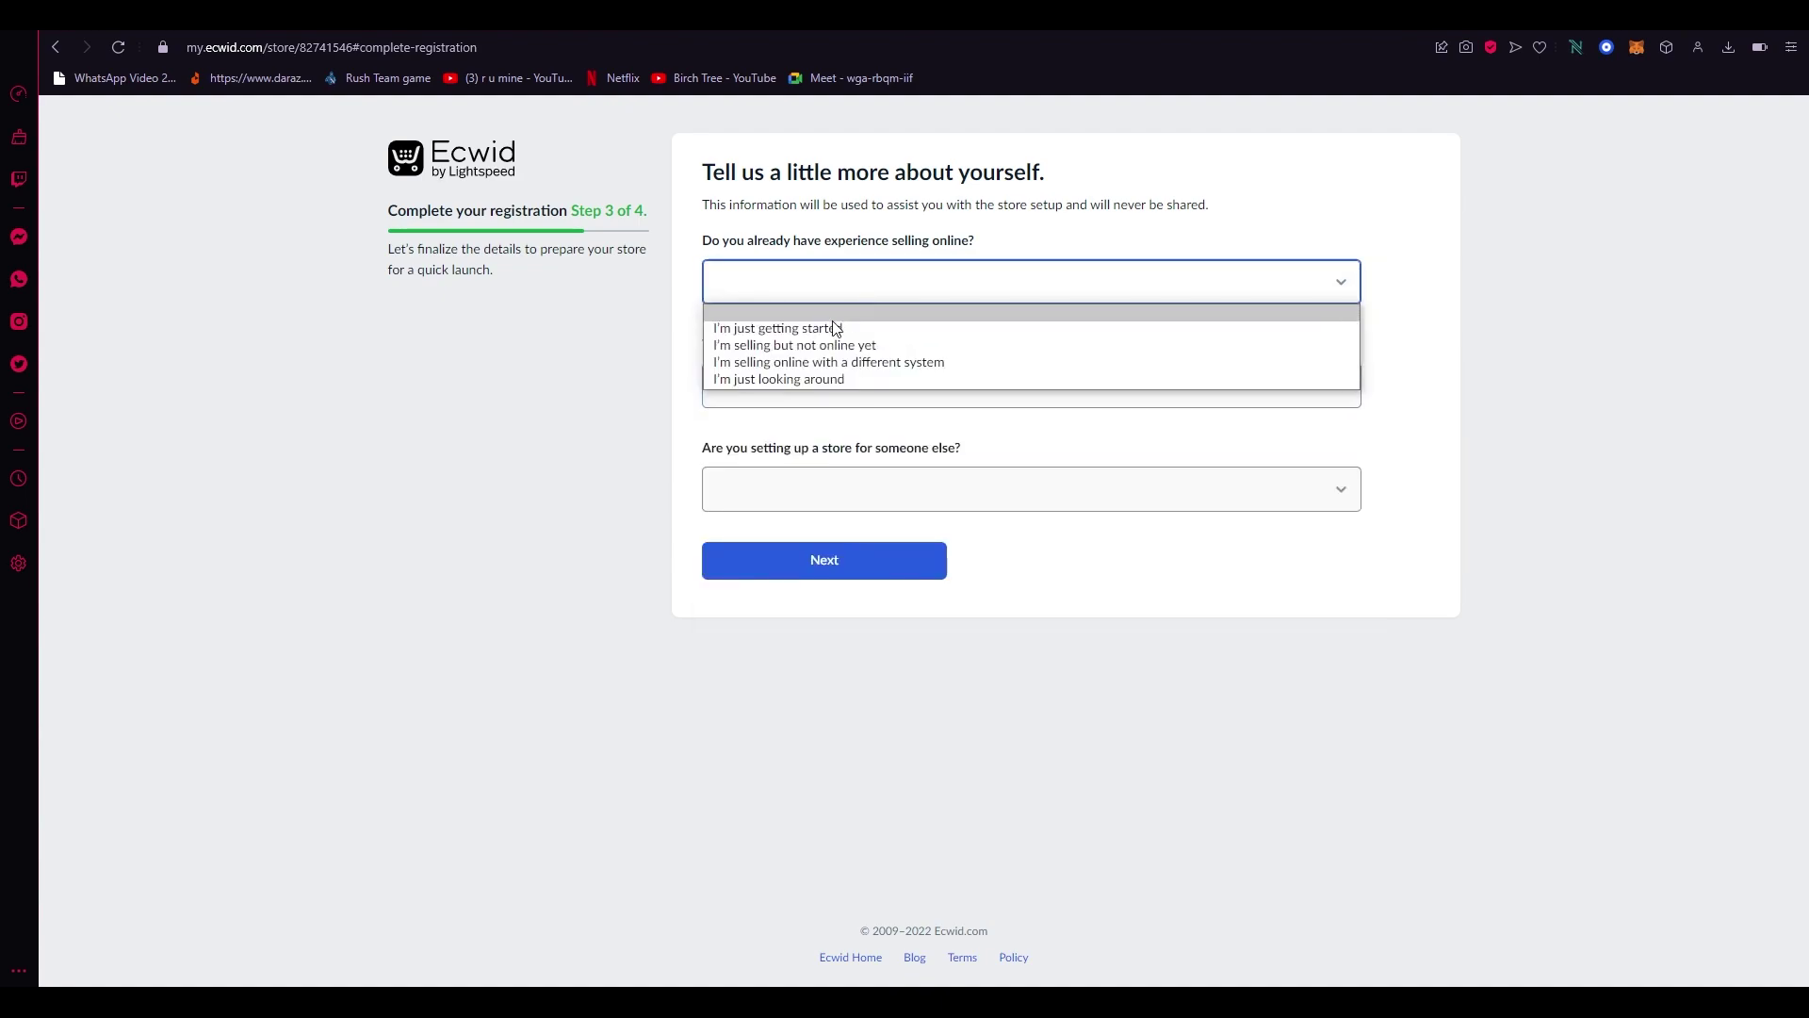
pyautogui.click(848, 378)
# - Choose Electronics/Computers as the product type, answer No to building for someone else, and continue
pyautogui.click(831, 390)
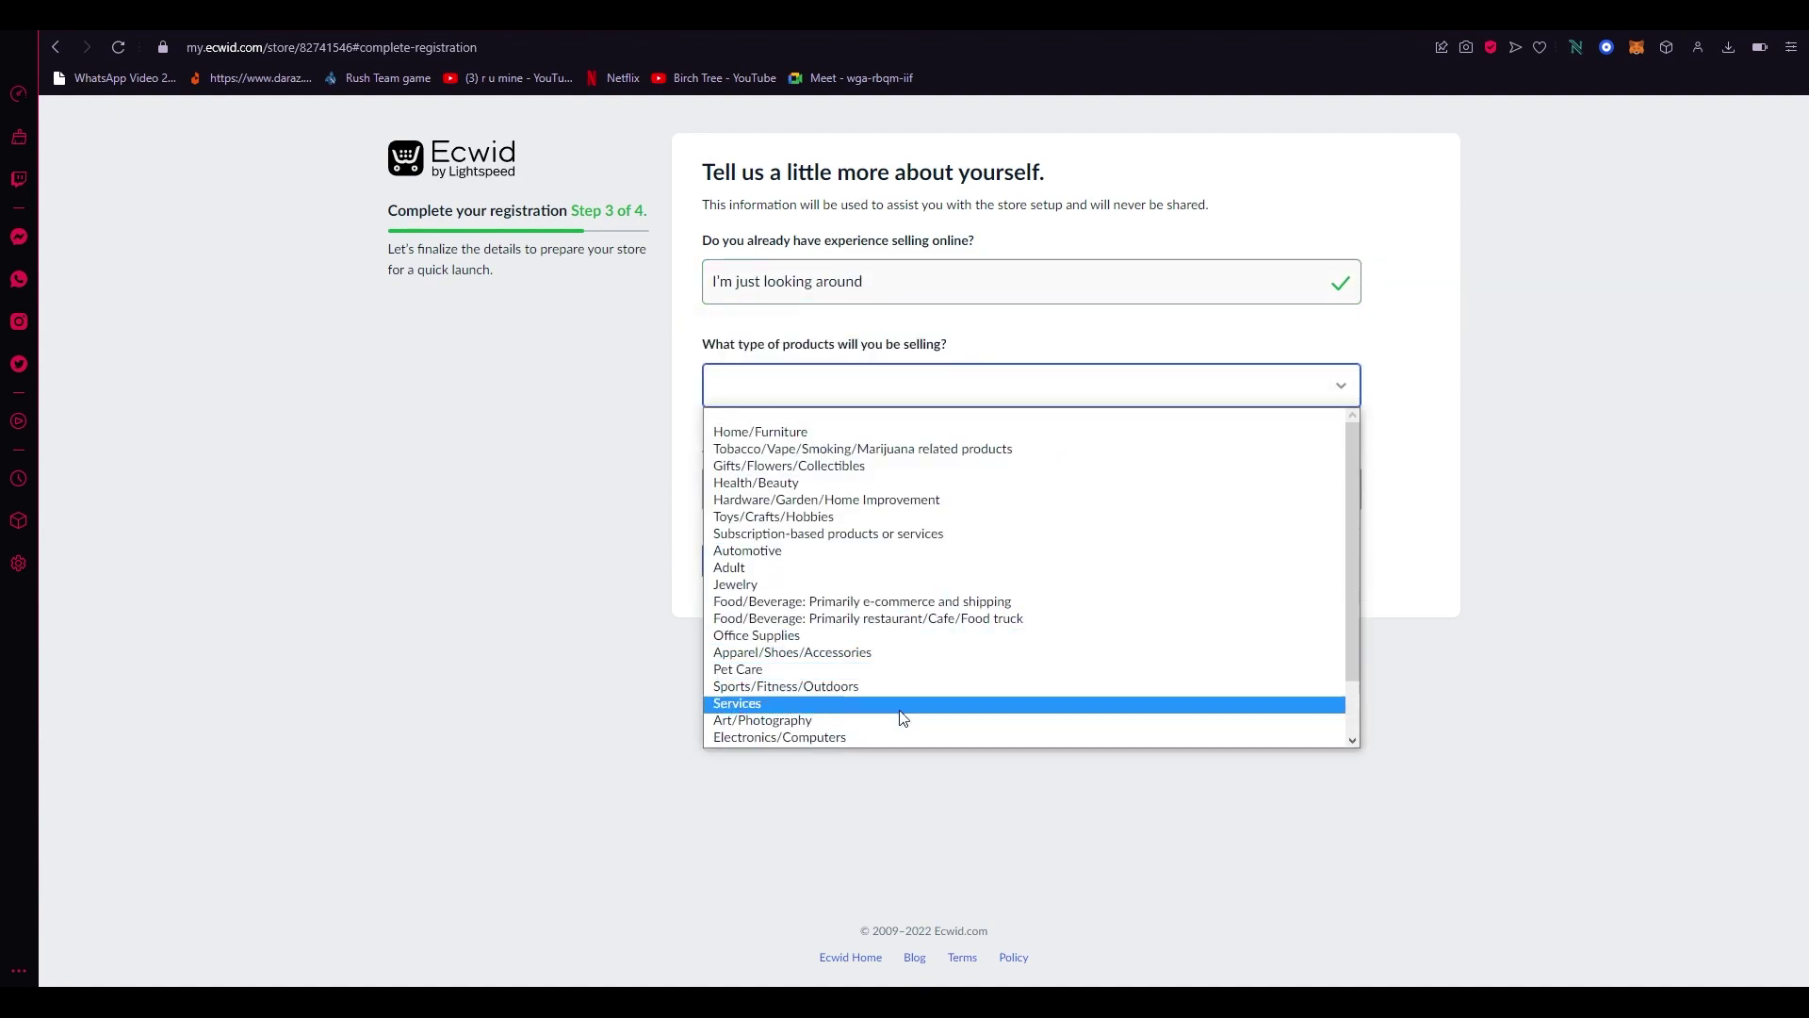
pyautogui.click(868, 736)
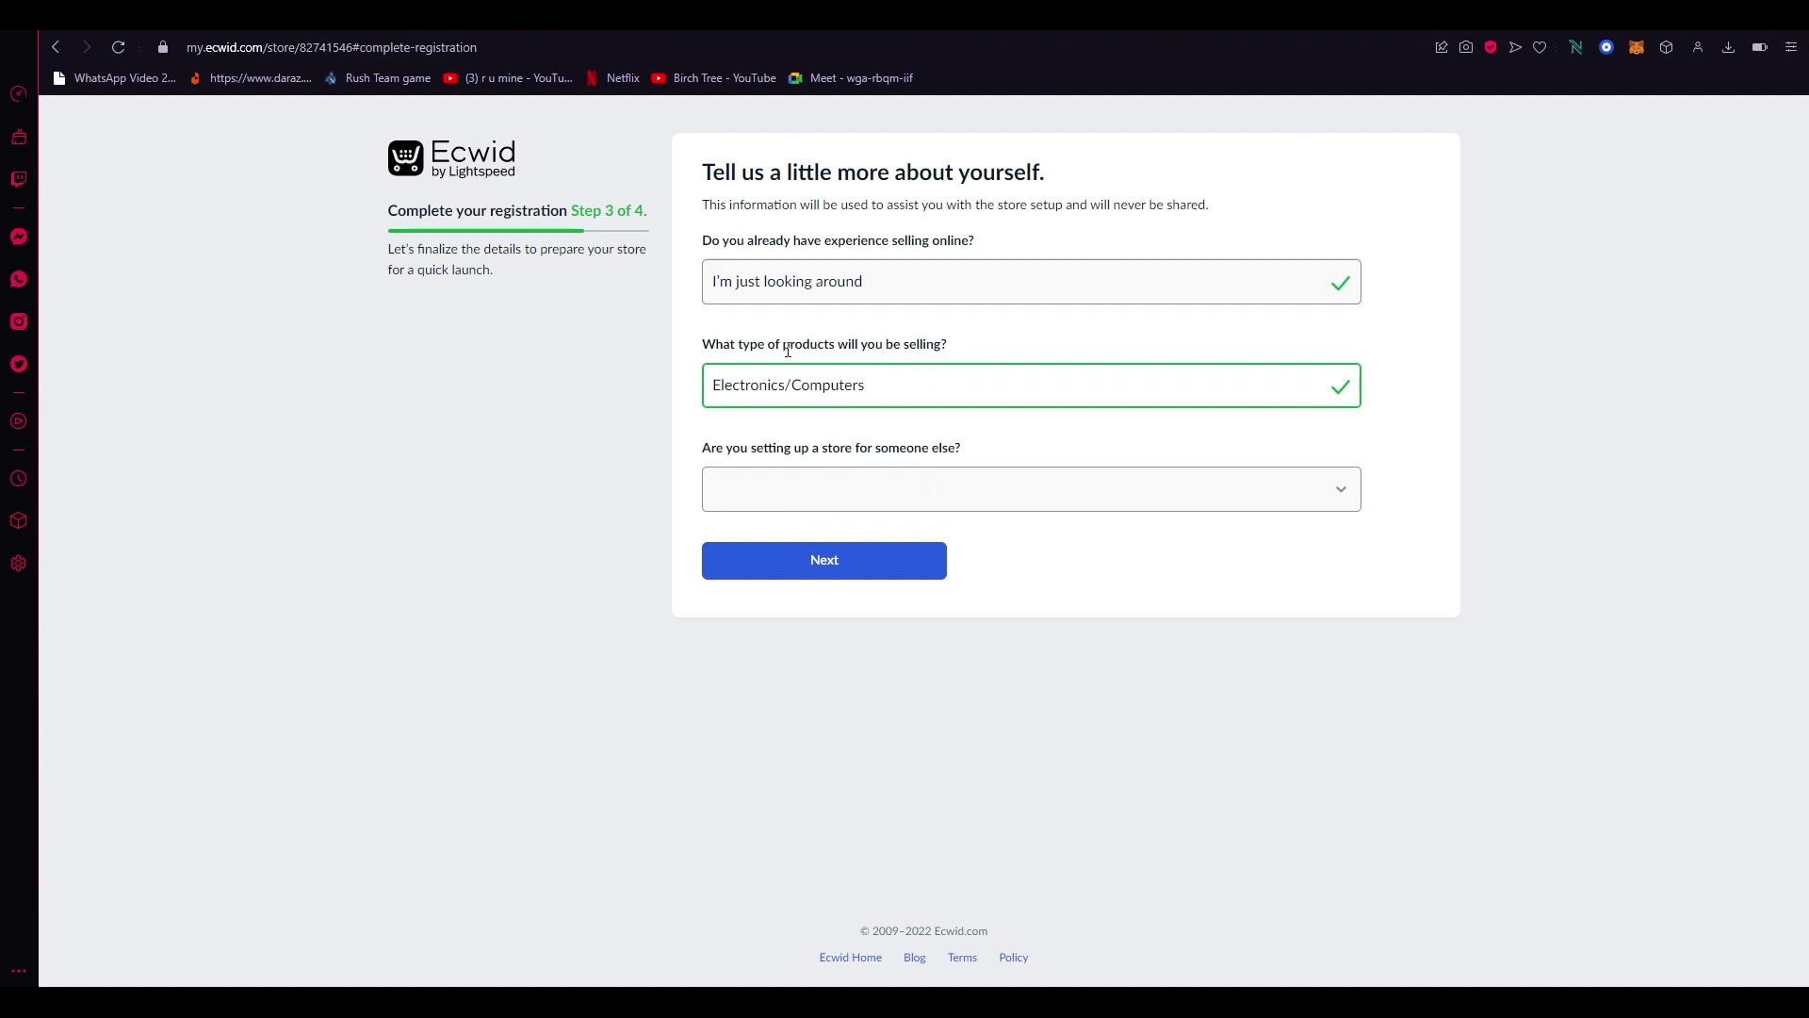
pyautogui.click(897, 404)
pyautogui.click(925, 396)
pyautogui.click(926, 400)
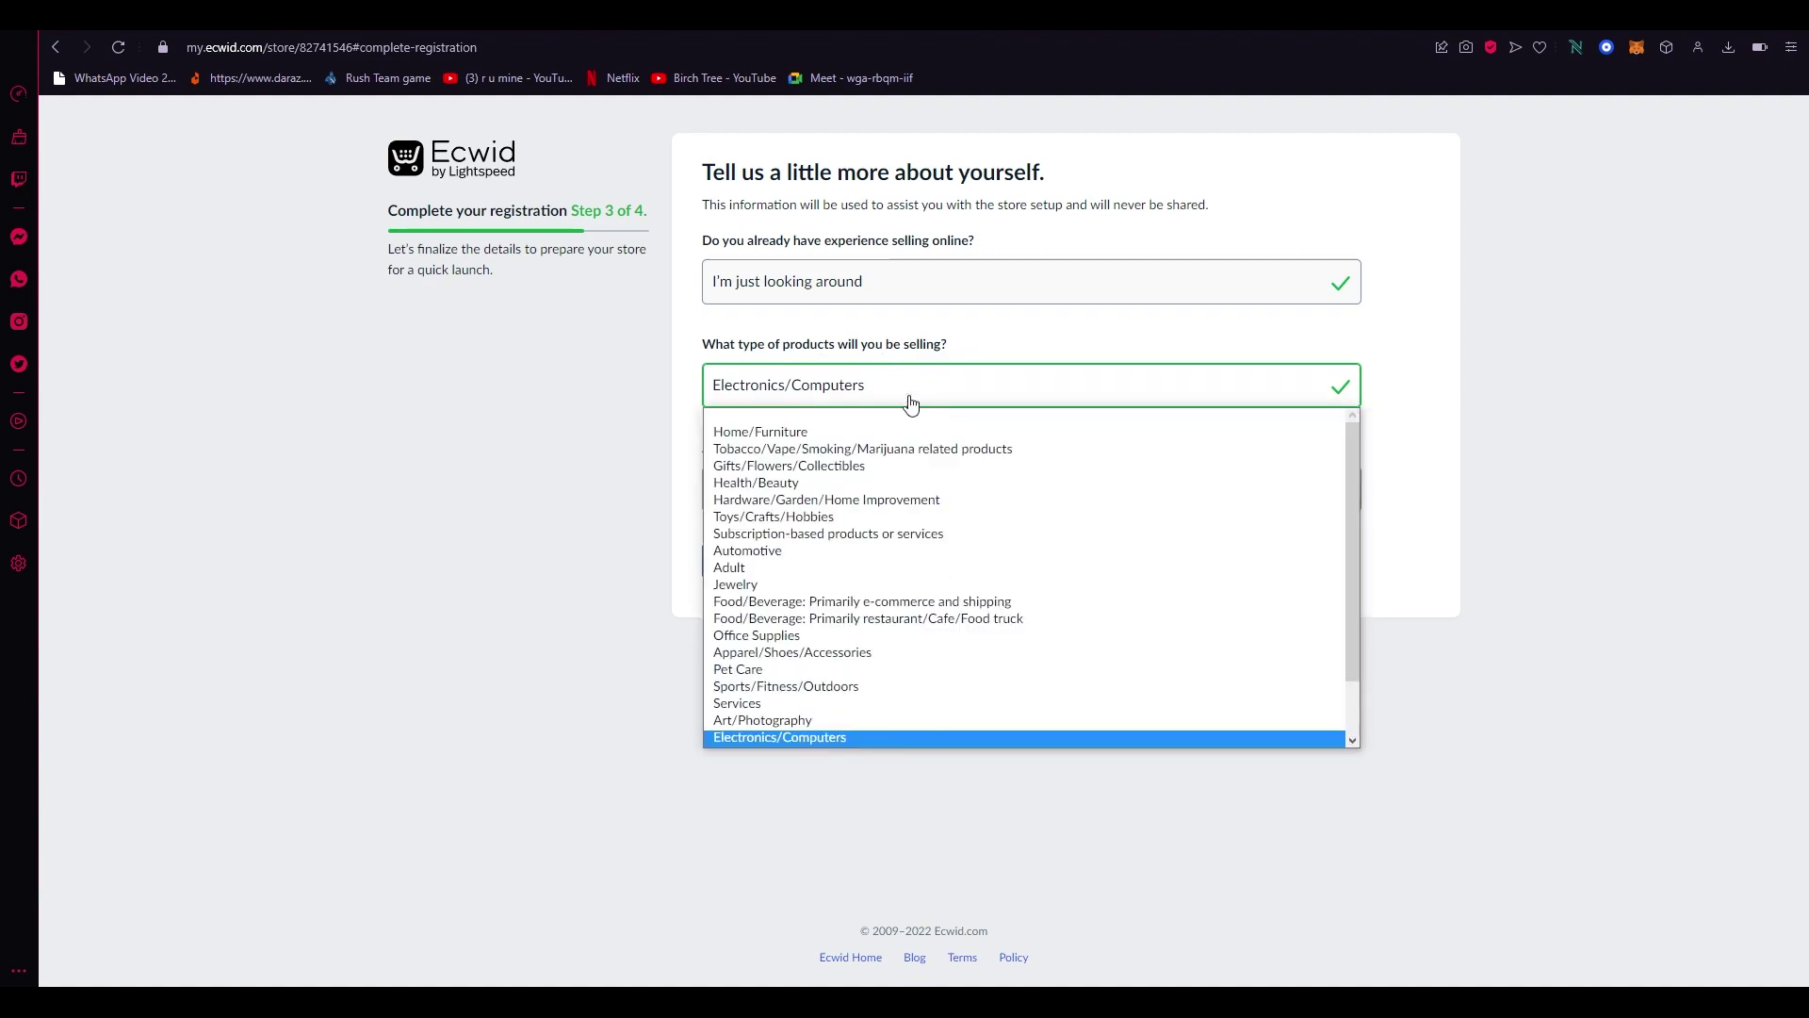
pyautogui.click(686, 776)
pyautogui.click(924, 509)
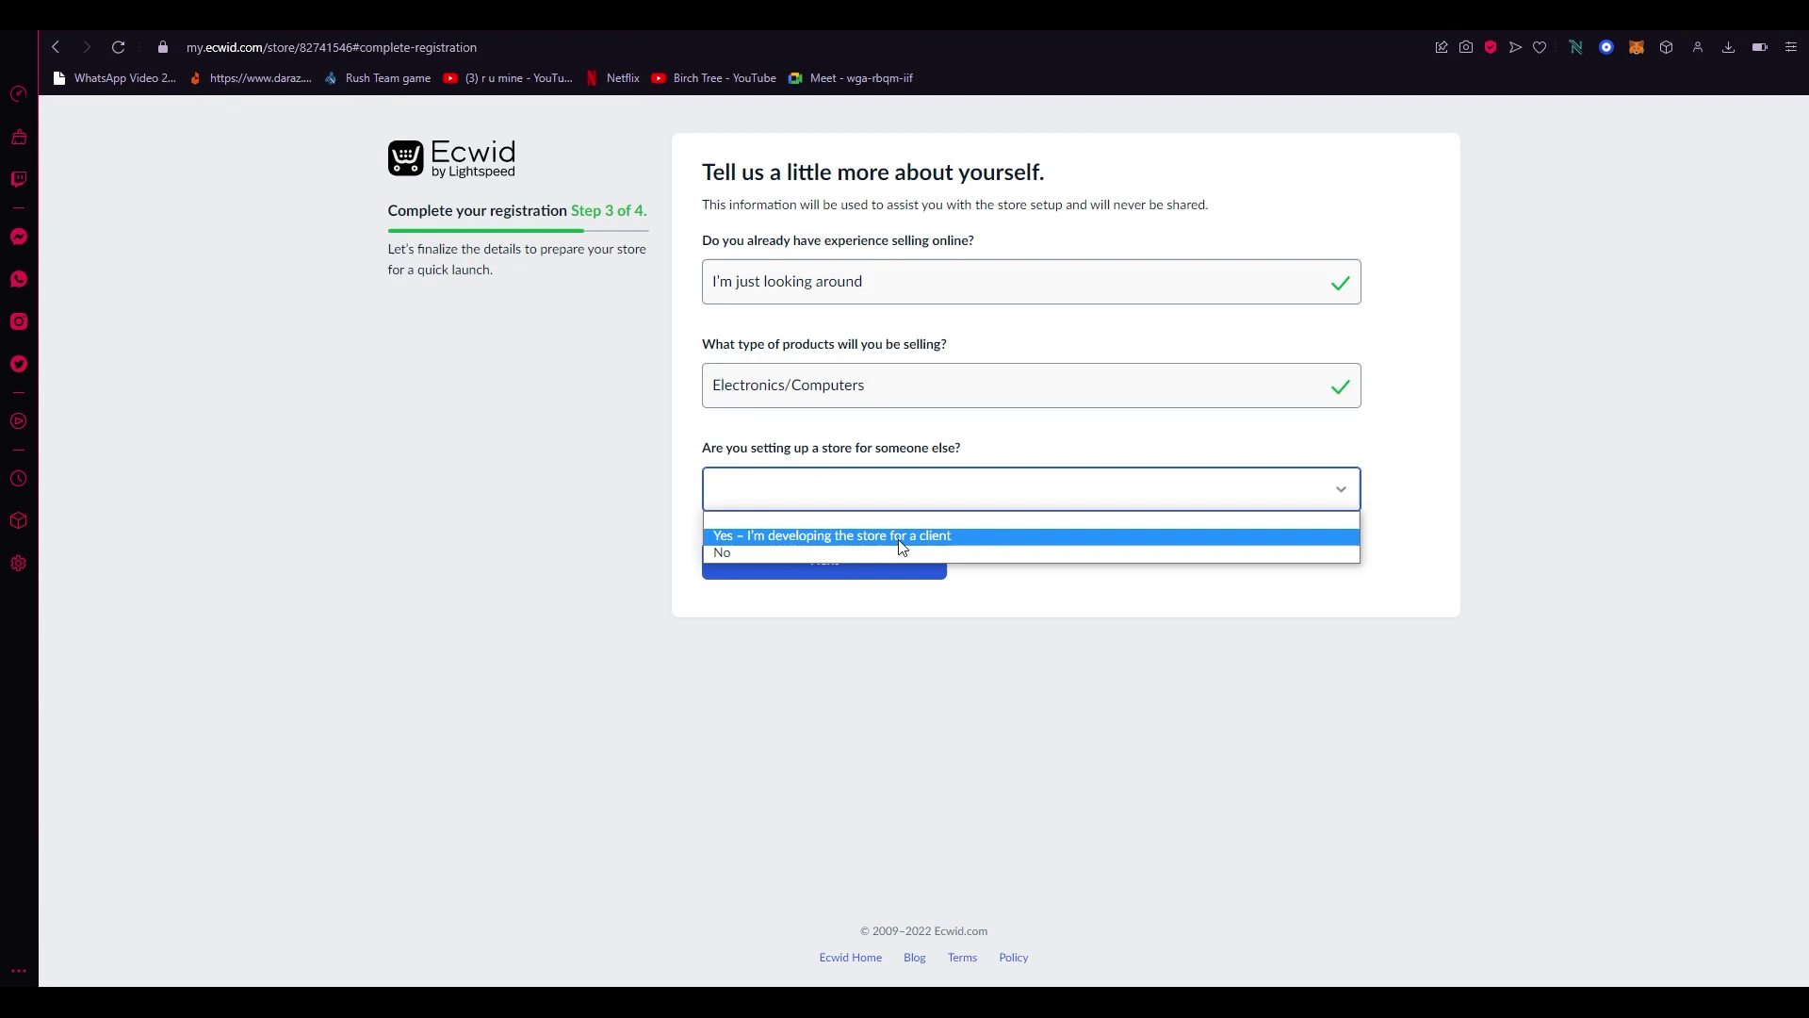
pyautogui.click(857, 554)
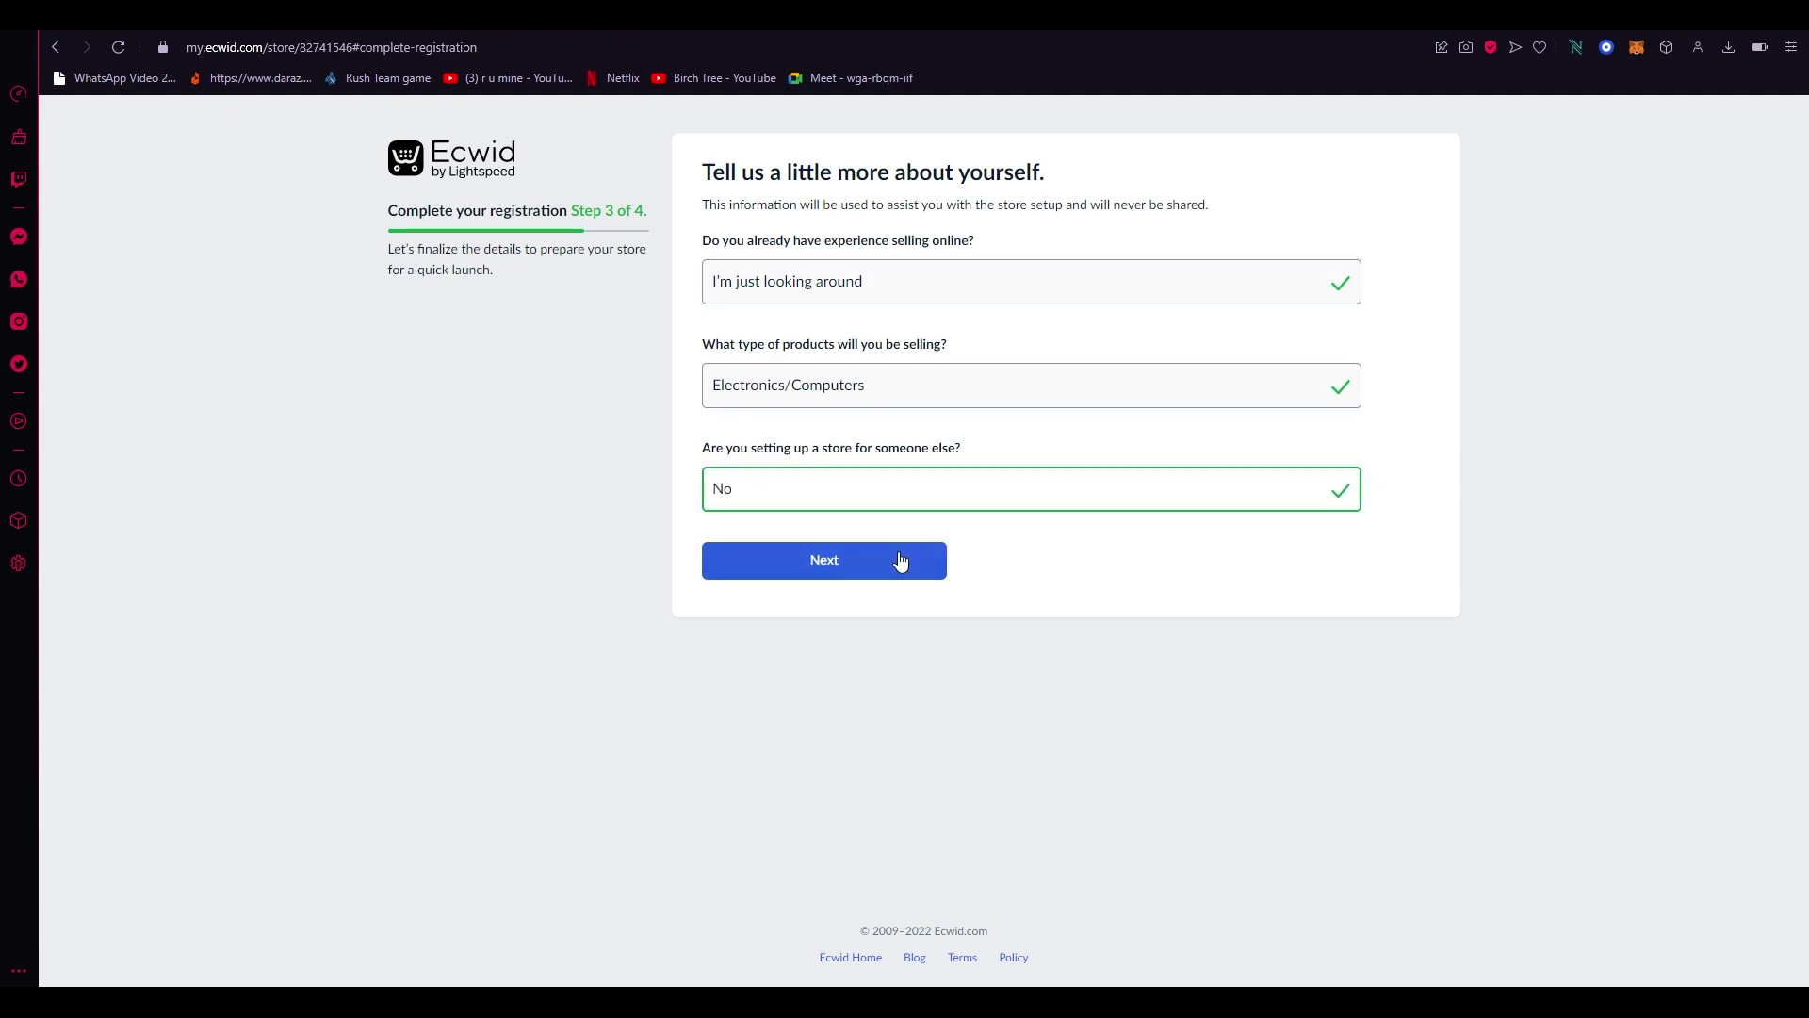
pyautogui.click(882, 559)
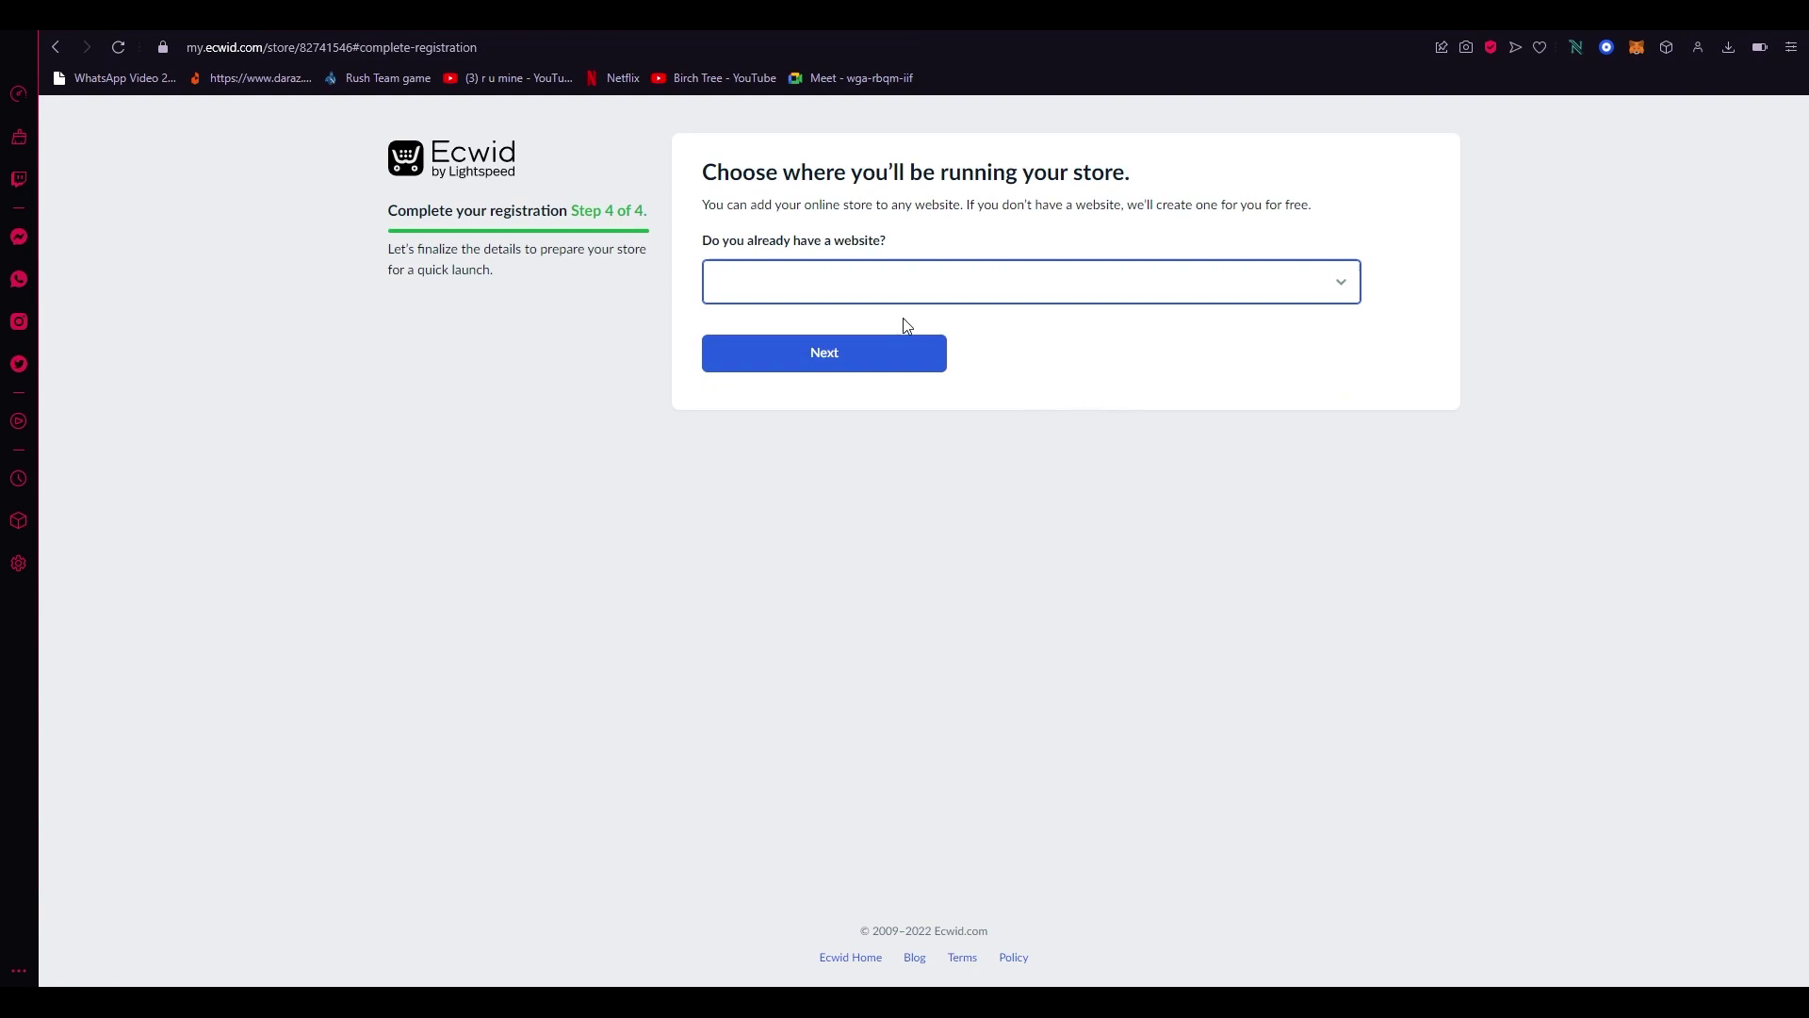
# - Answer No to having a website and keep the free address electronics-go.company.site
pyautogui.click(931, 281)
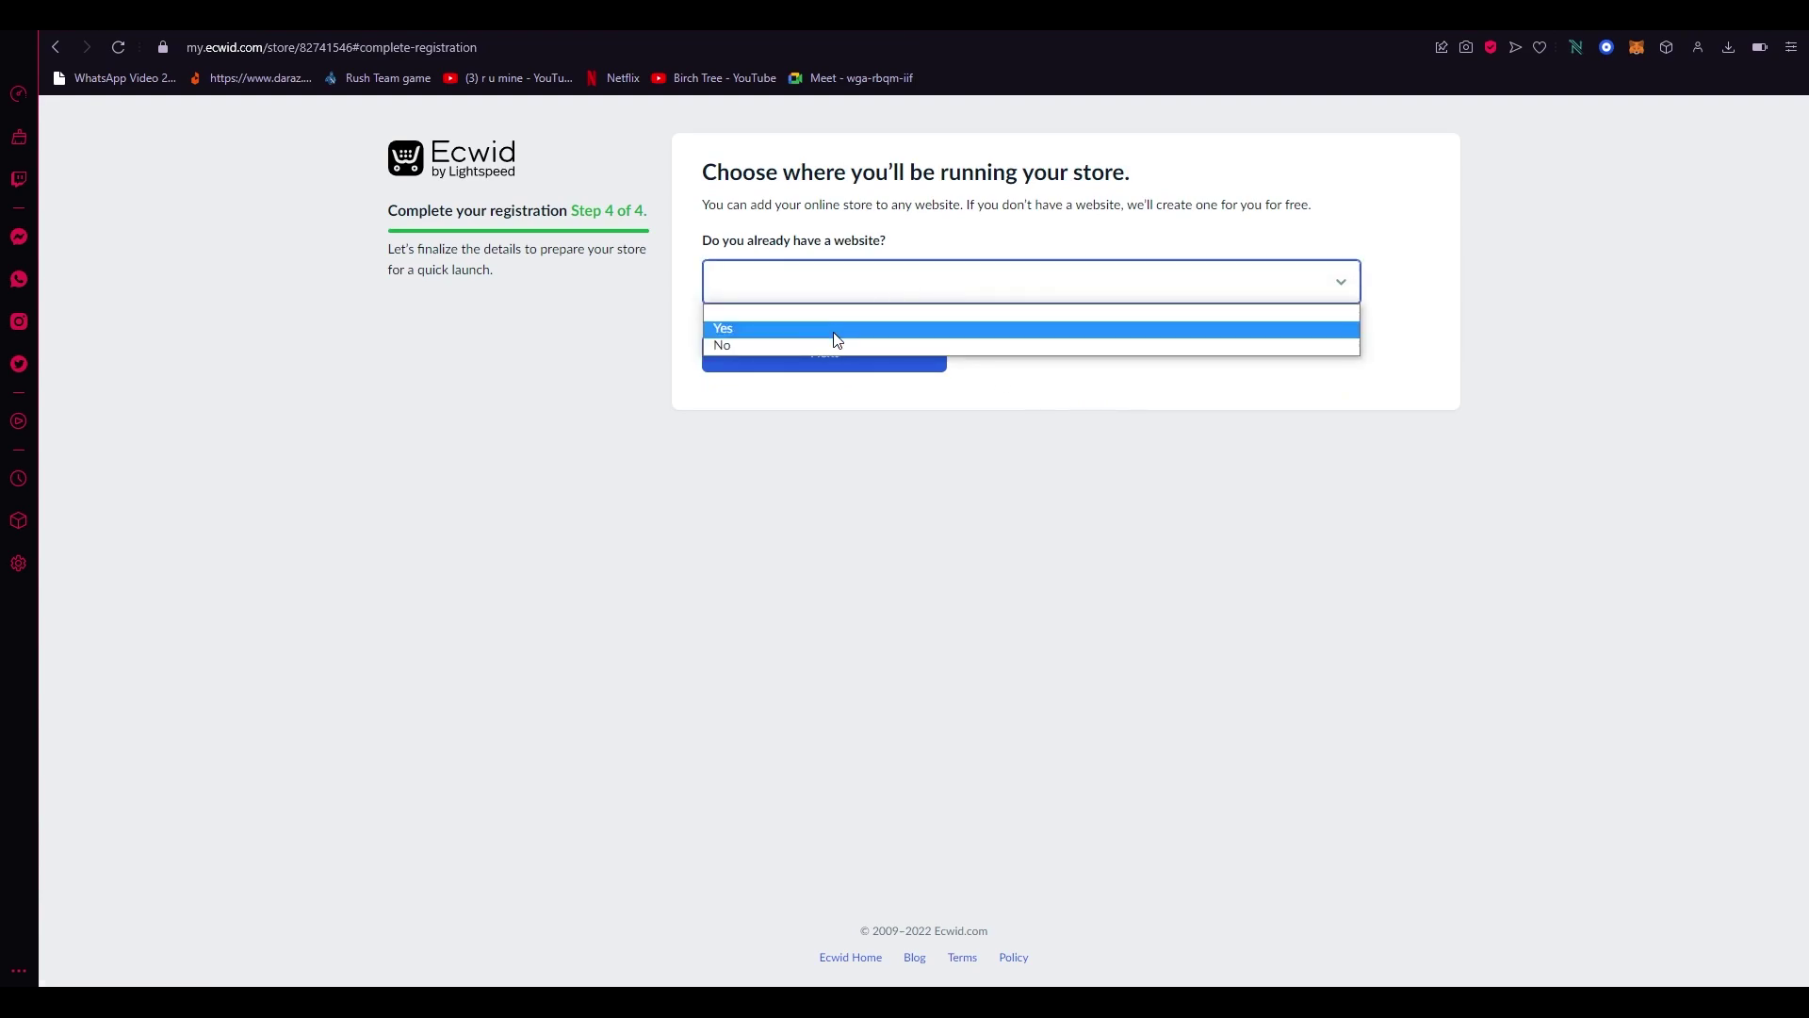
pyautogui.click(908, 306)
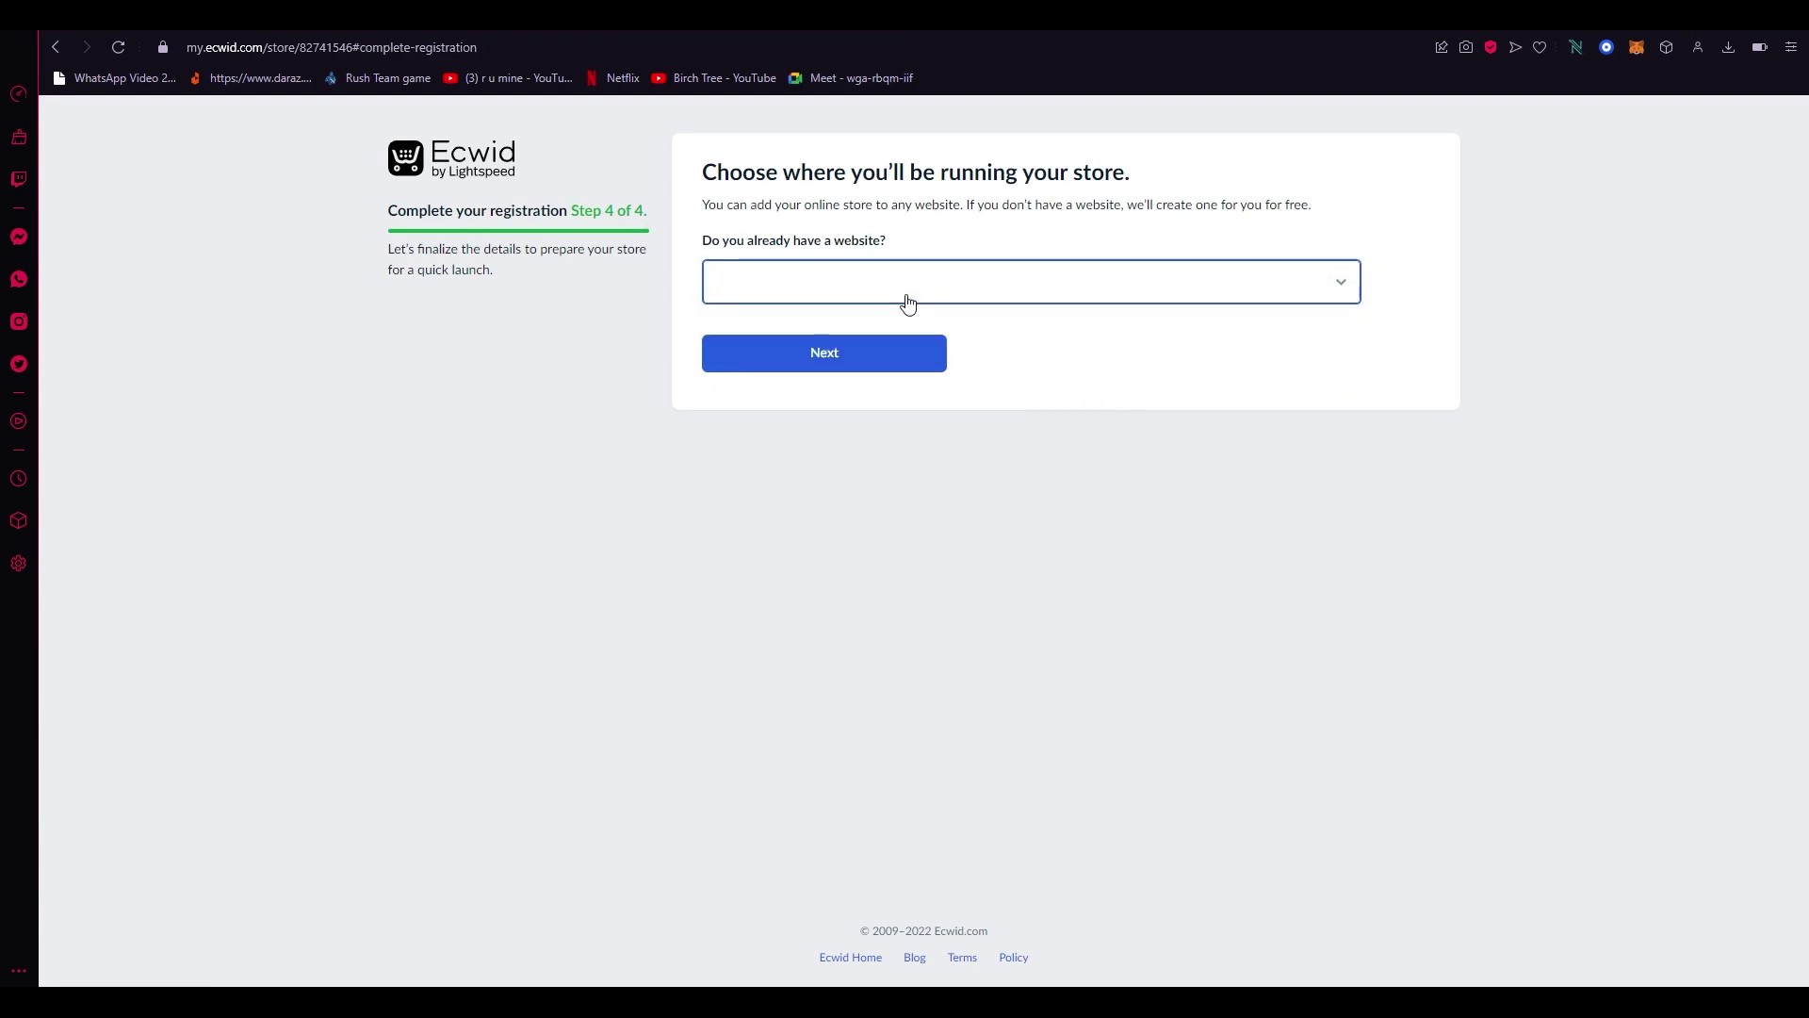
pyautogui.click(981, 298)
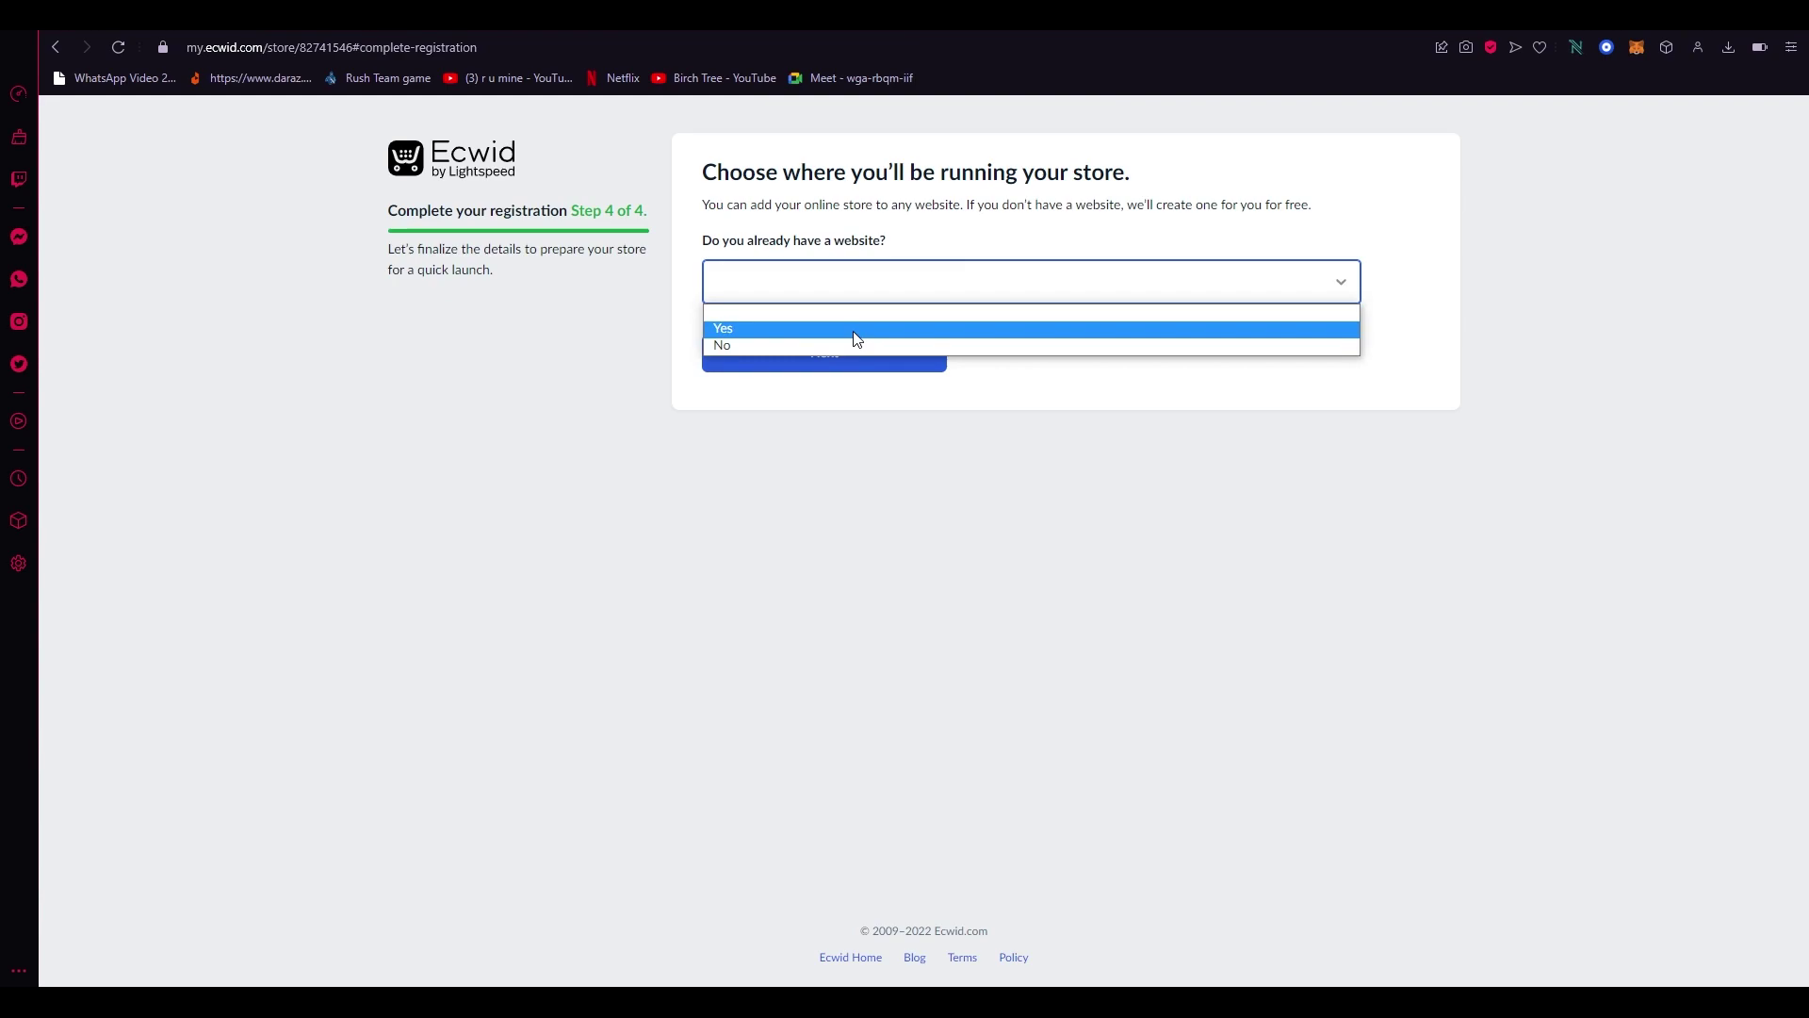
pyautogui.click(797, 346)
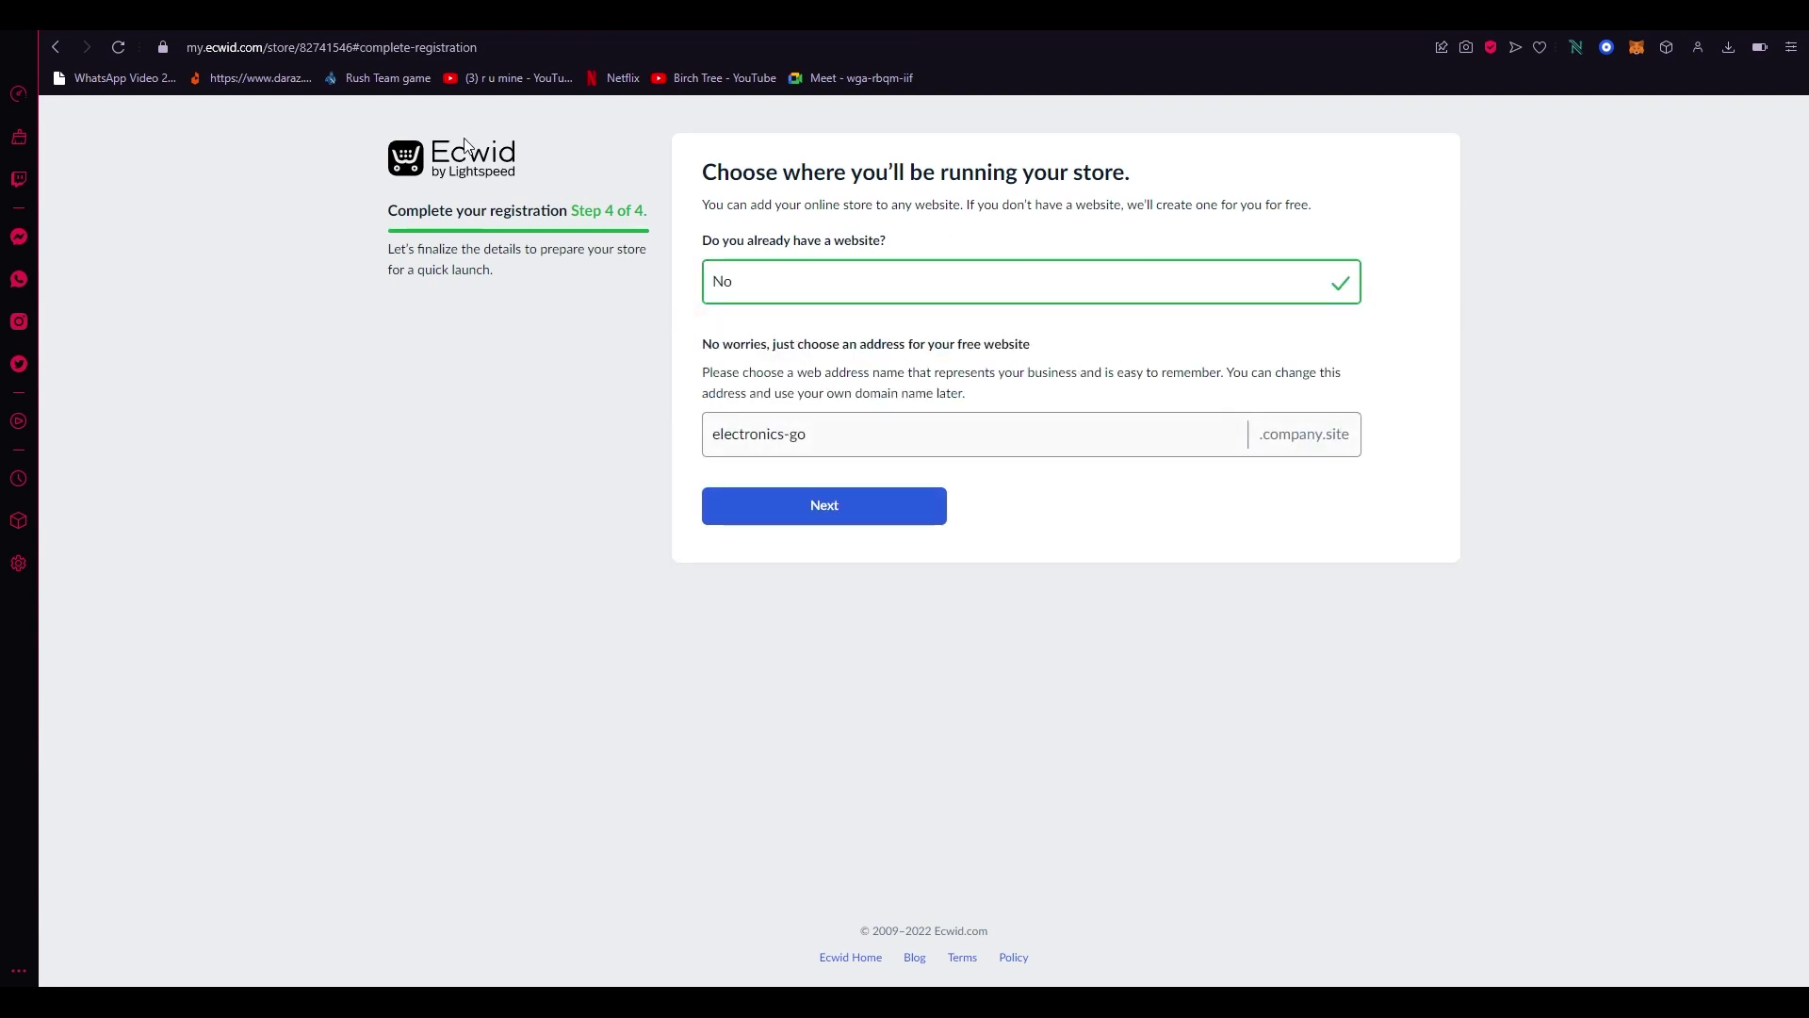
pyautogui.click(739, 436)
pyautogui.click(851, 518)
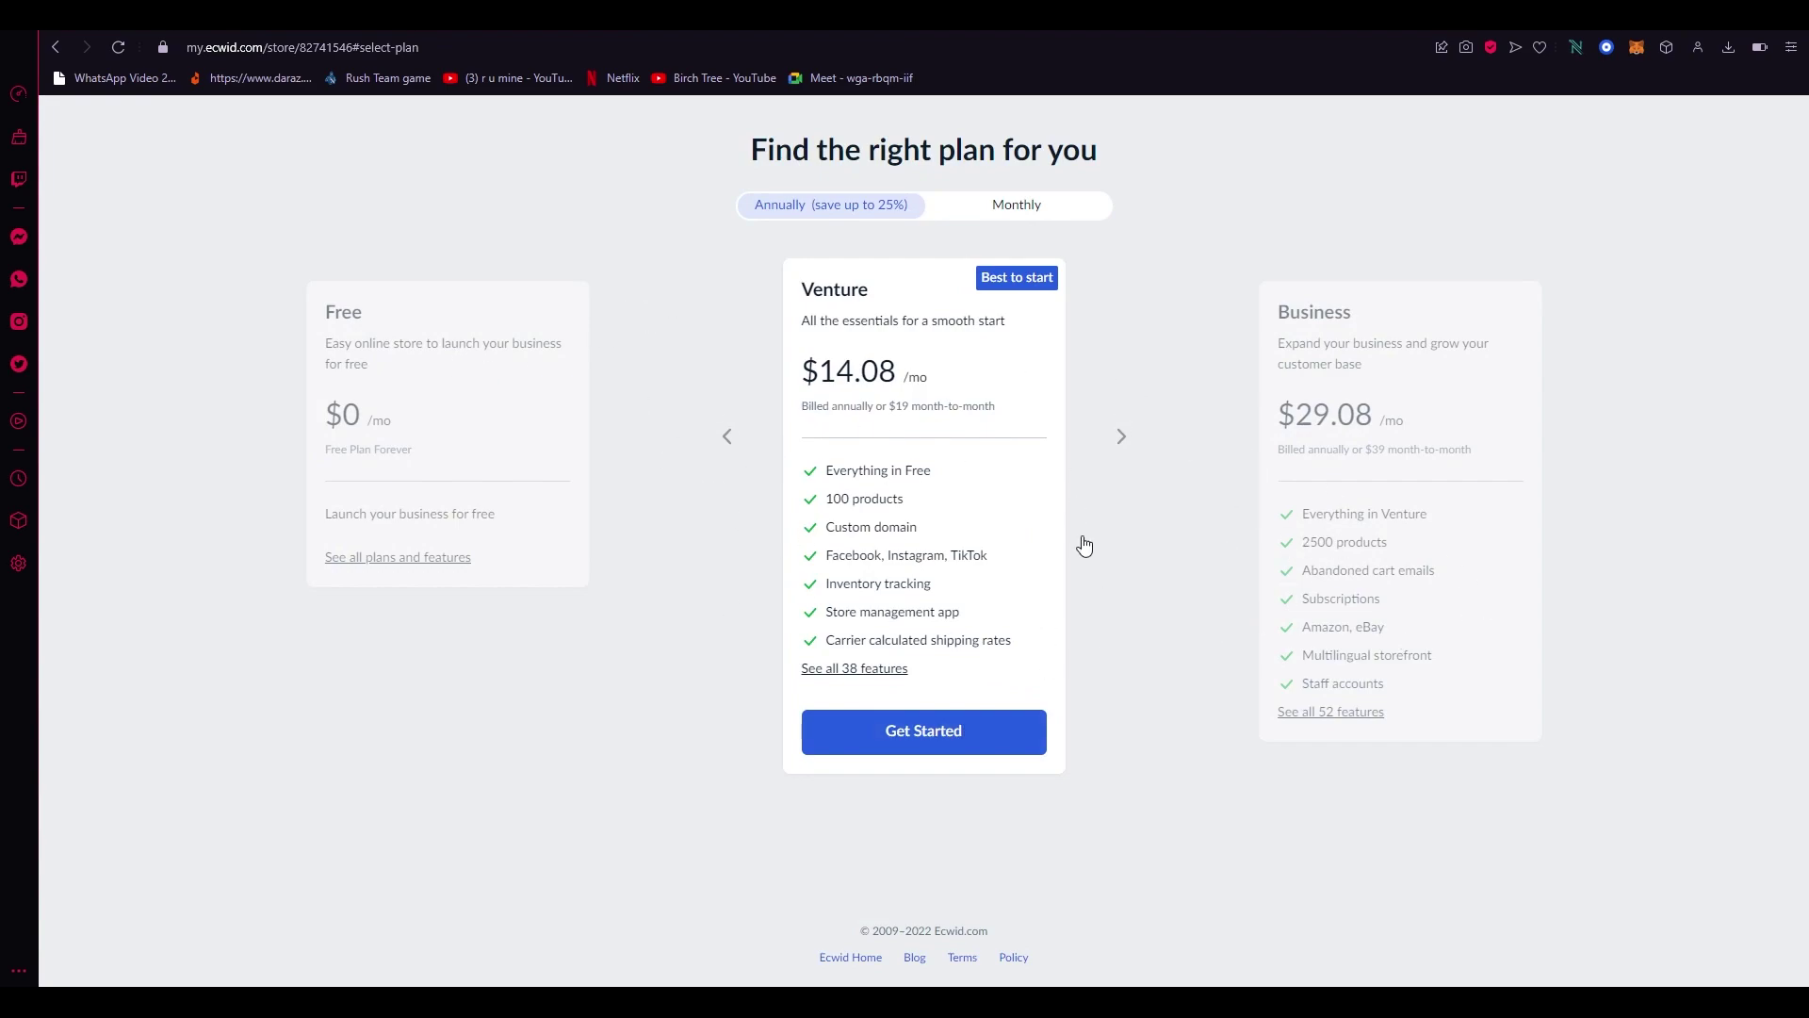
# - Choose the Free plan and create the store on it
pyautogui.click(588, 432)
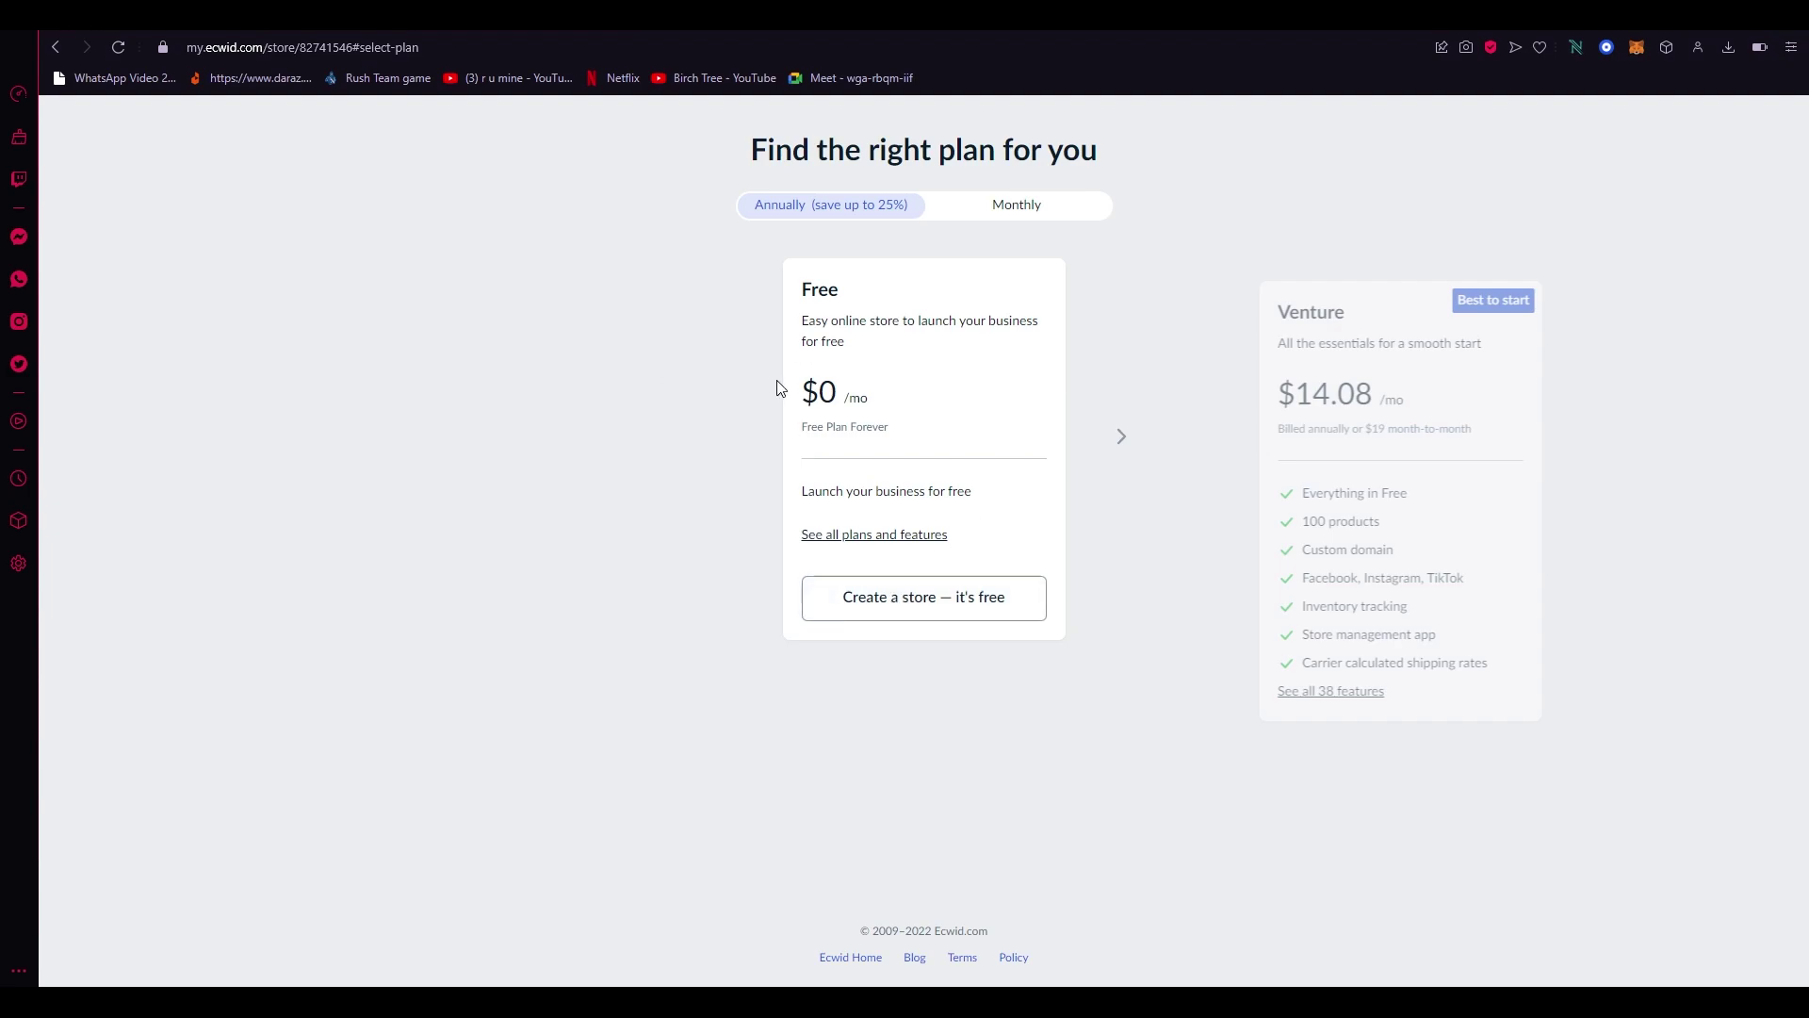
pyautogui.click(863, 608)
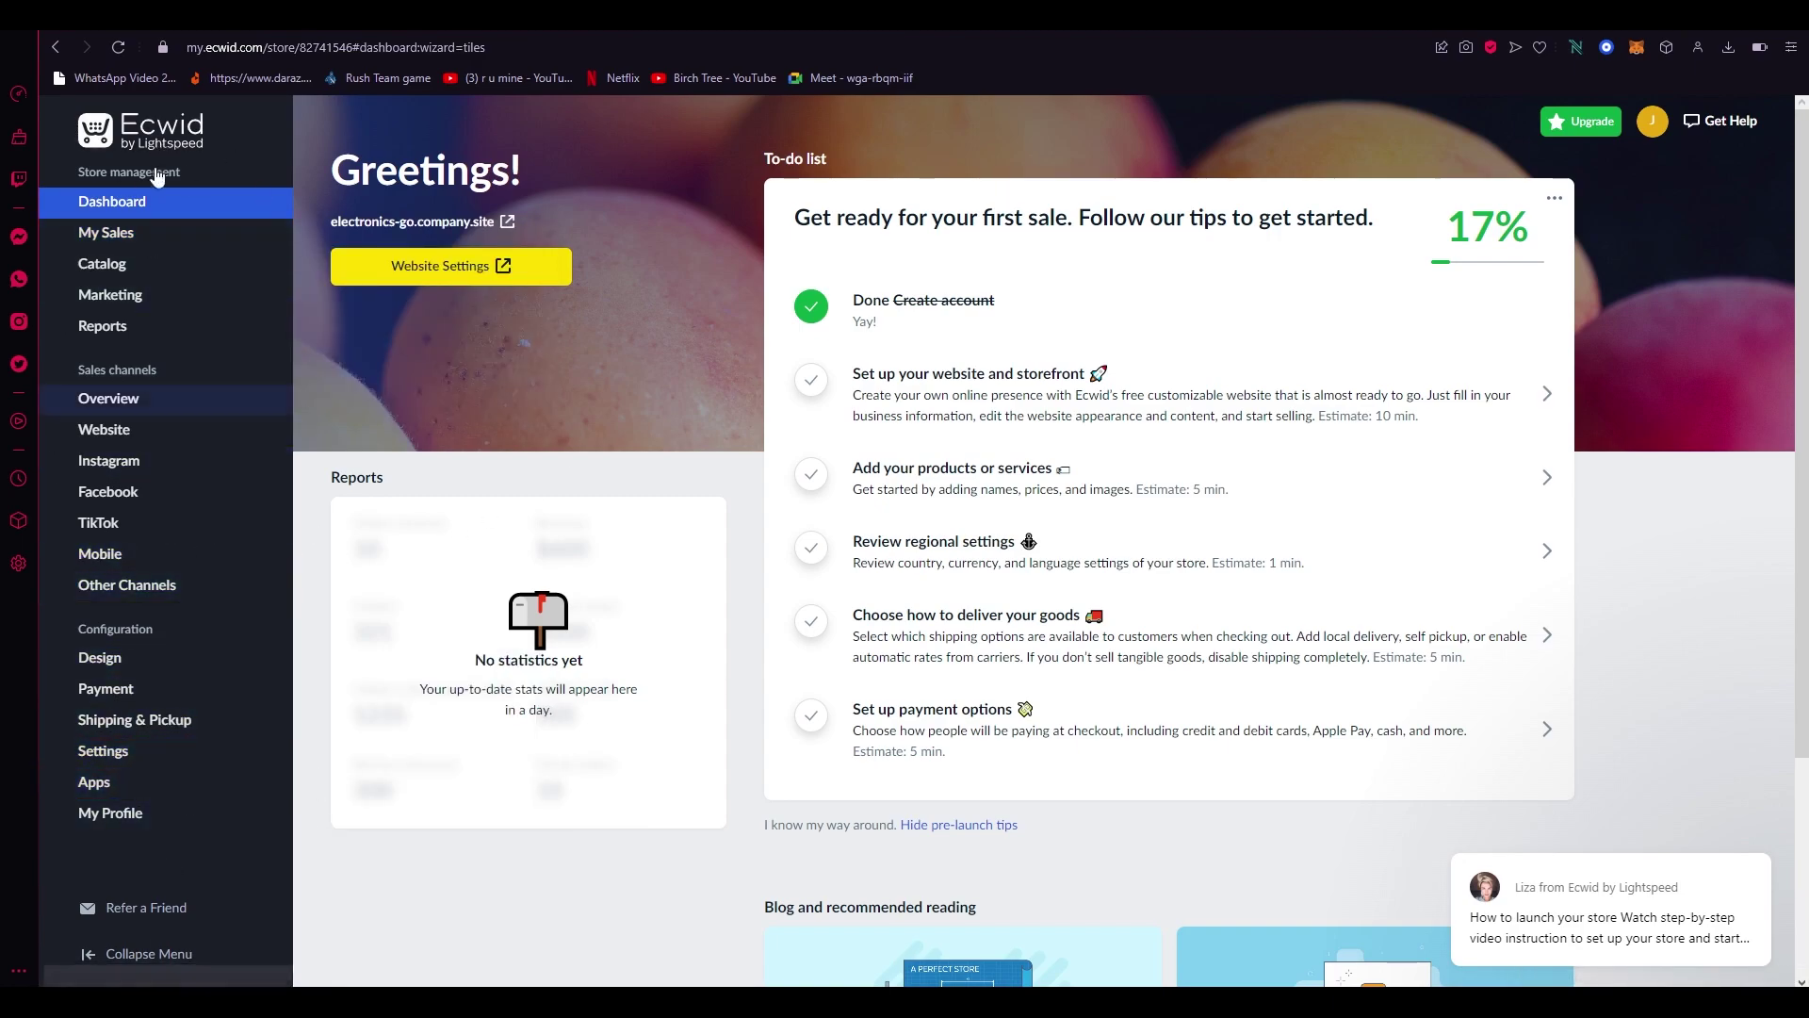
# - Search the Ecwid App Market for 'dropshipping' and browse the resulting apps
pyautogui.click(134, 801)
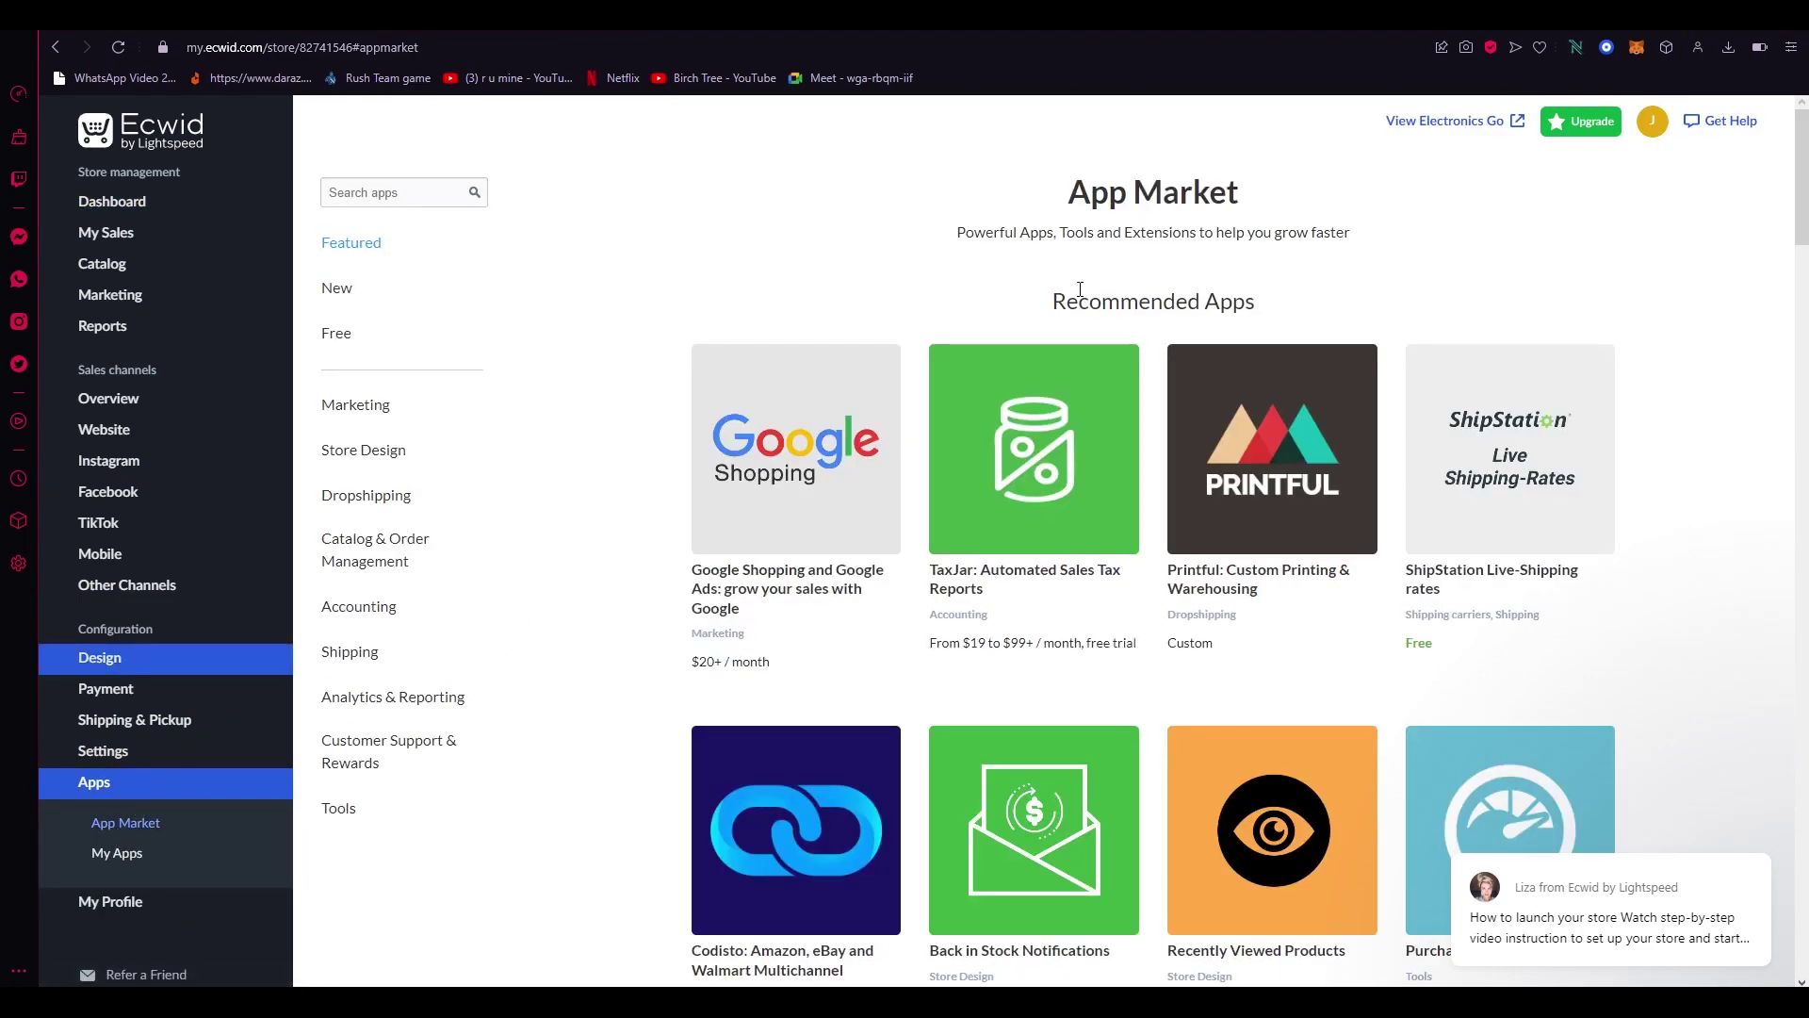
pyautogui.click(389, 188)
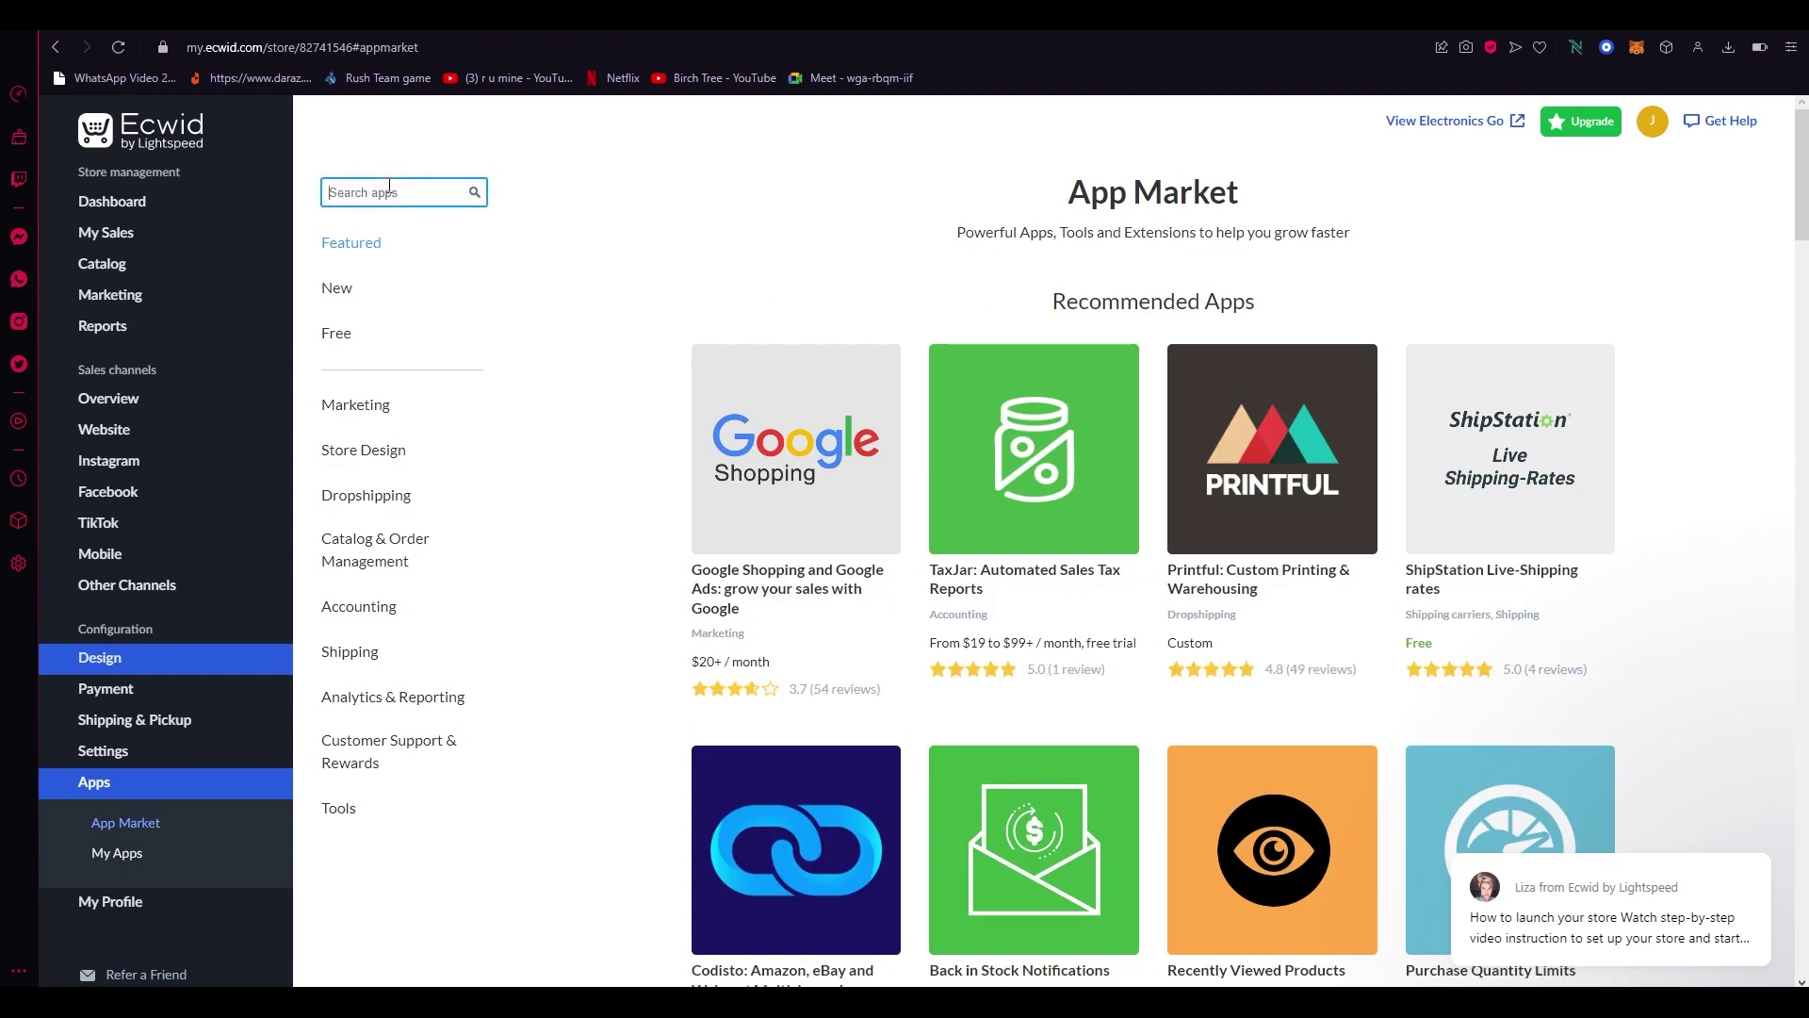
pyautogui.write('dropshipping')
pyautogui.press('Return')
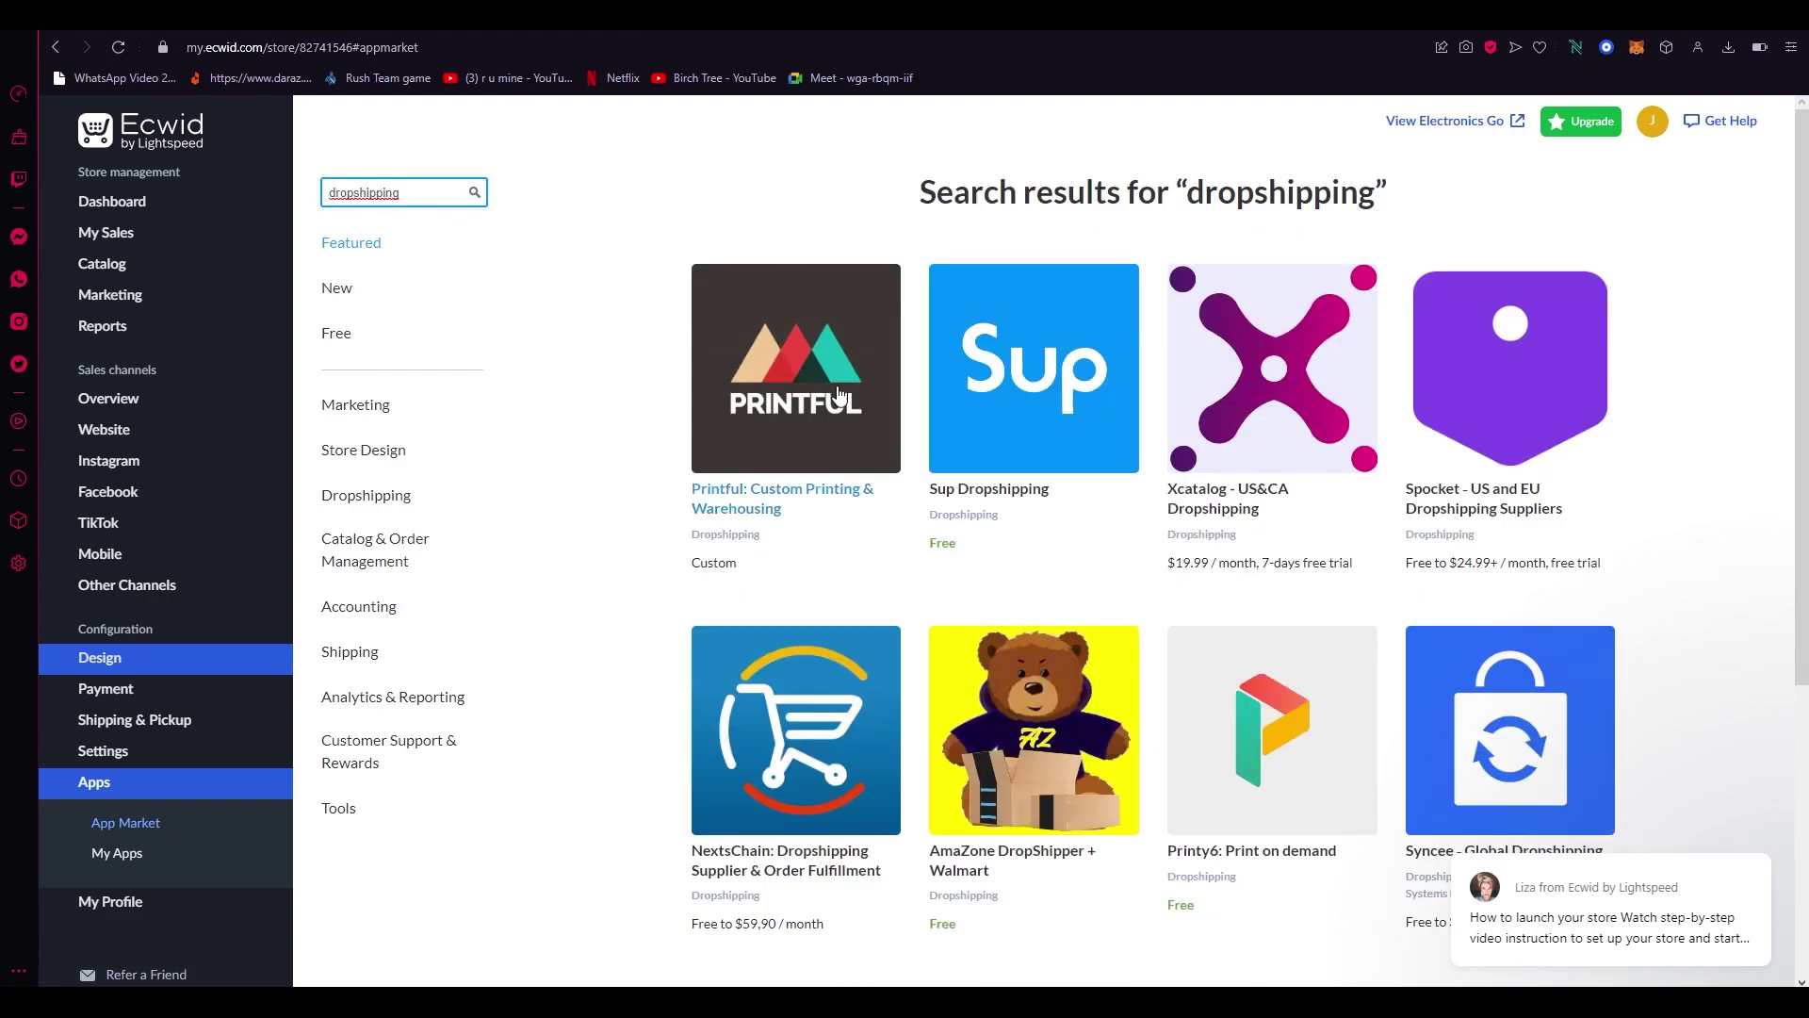
pyautogui.scroll(-2, 1102, 678)
pyautogui.scroll(-3, 1701, 585)
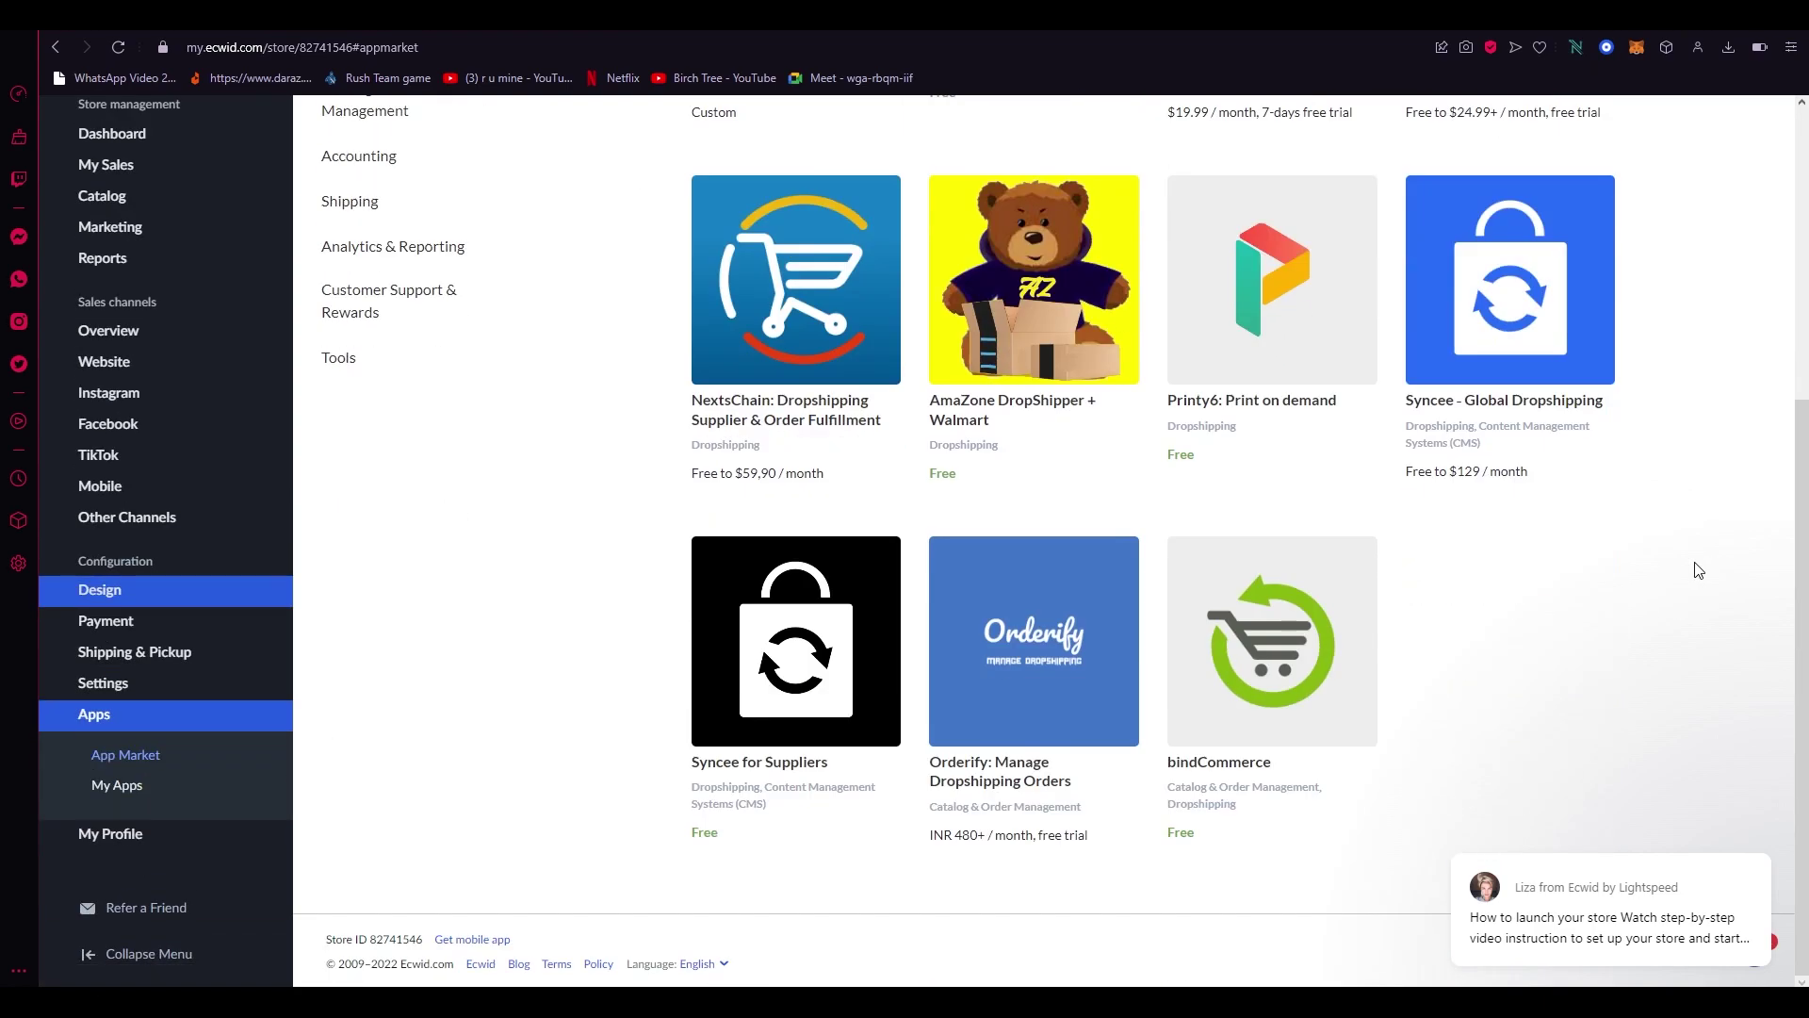
pyautogui.scroll(5, 1687, 574)
pyautogui.scroll(-5, 1459, 734)
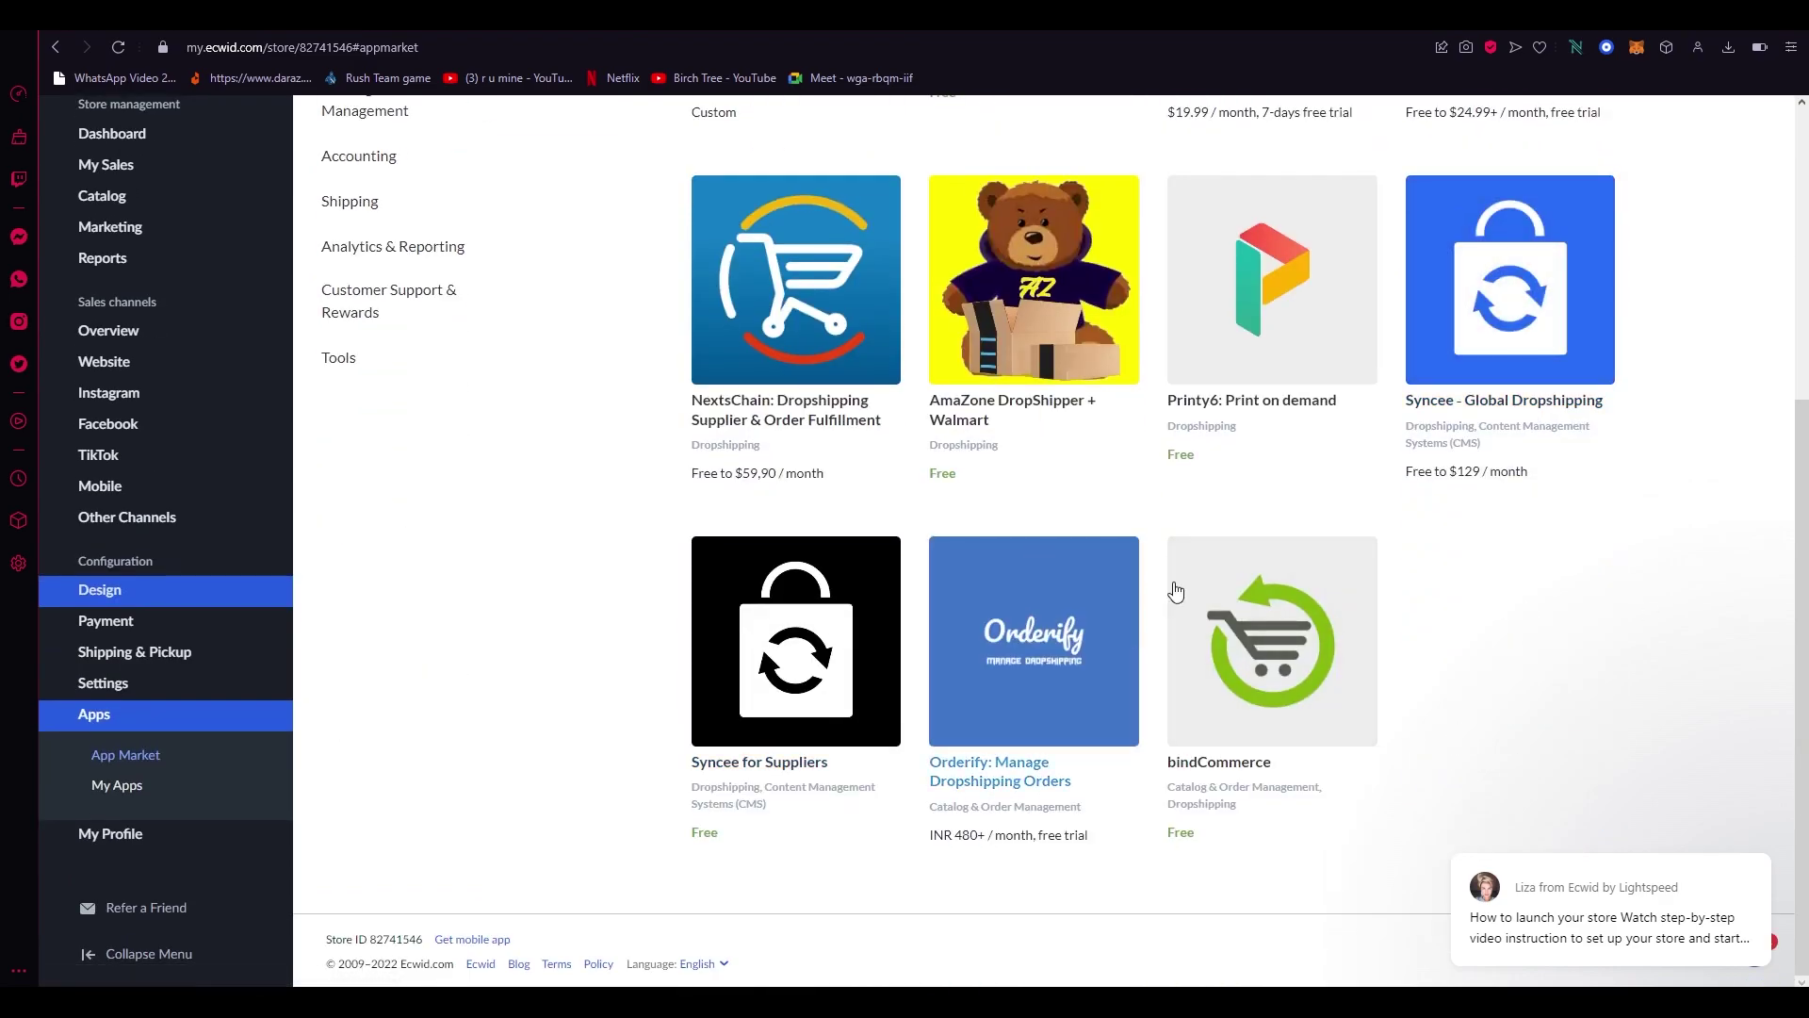
pyautogui.scroll(5, 1253, 626)
pyautogui.keyDown('ctrl'); pyautogui.scroll(1, 1595, 294); pyautogui.keyUp('ctrl')
pyautogui.keyDown('ctrl'); pyautogui.scroll(3, 1596, 294); pyautogui.keyUp('ctrl')
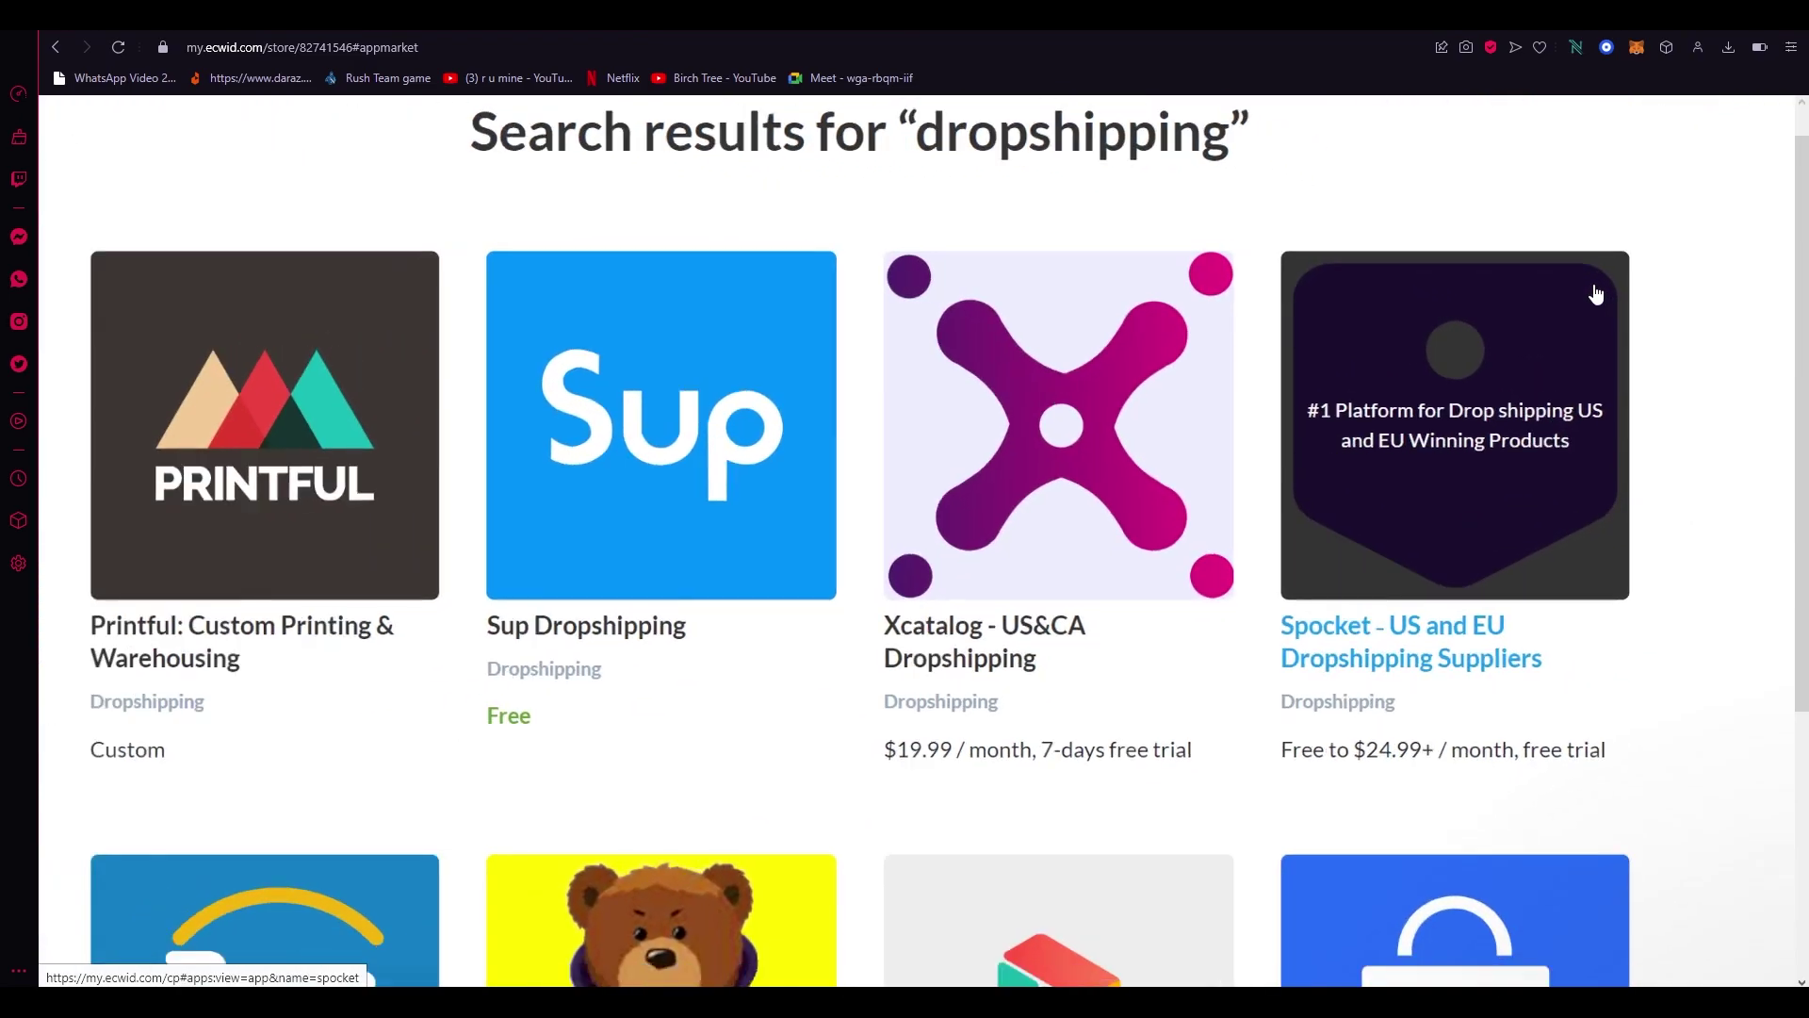
pyautogui.keyDown('ctrl'); pyautogui.scroll(-4, 1597, 293); pyautogui.keyUp('ctrl')
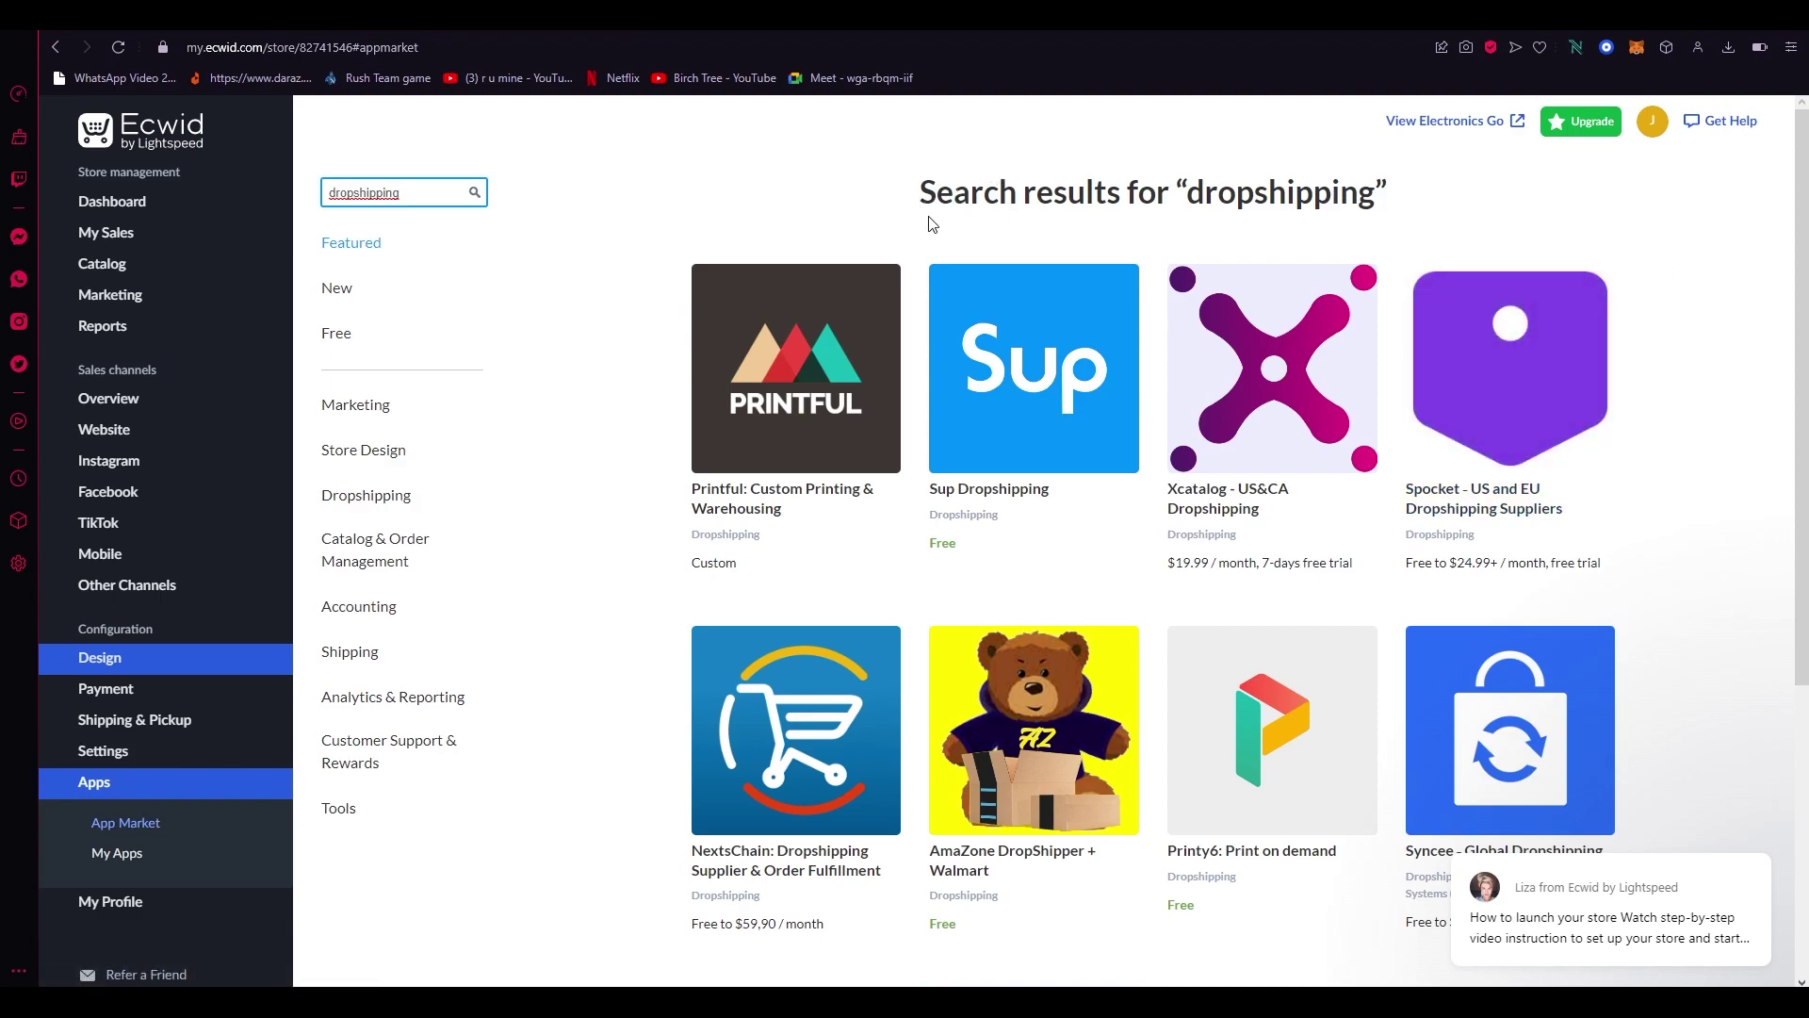
# - Install the Sup Dropshipping app from its details page, granting the requested permissions
pyautogui.click(982, 424)
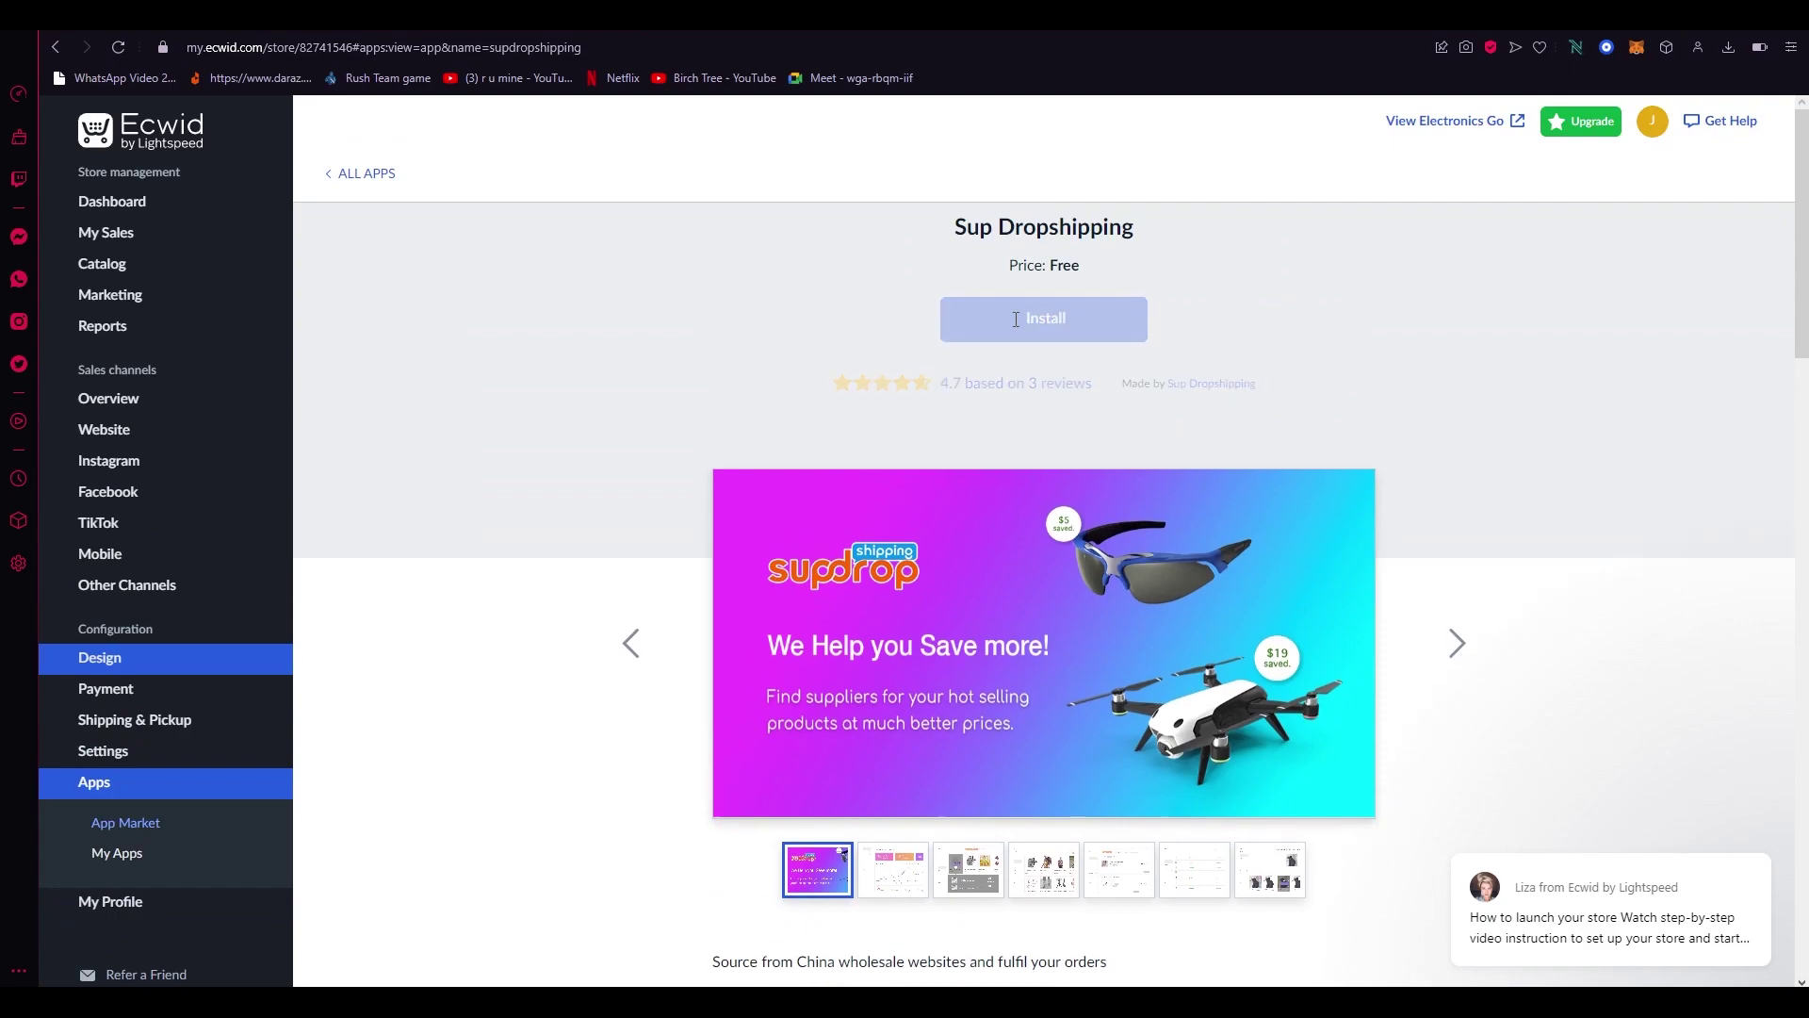
pyautogui.click(1016, 319)
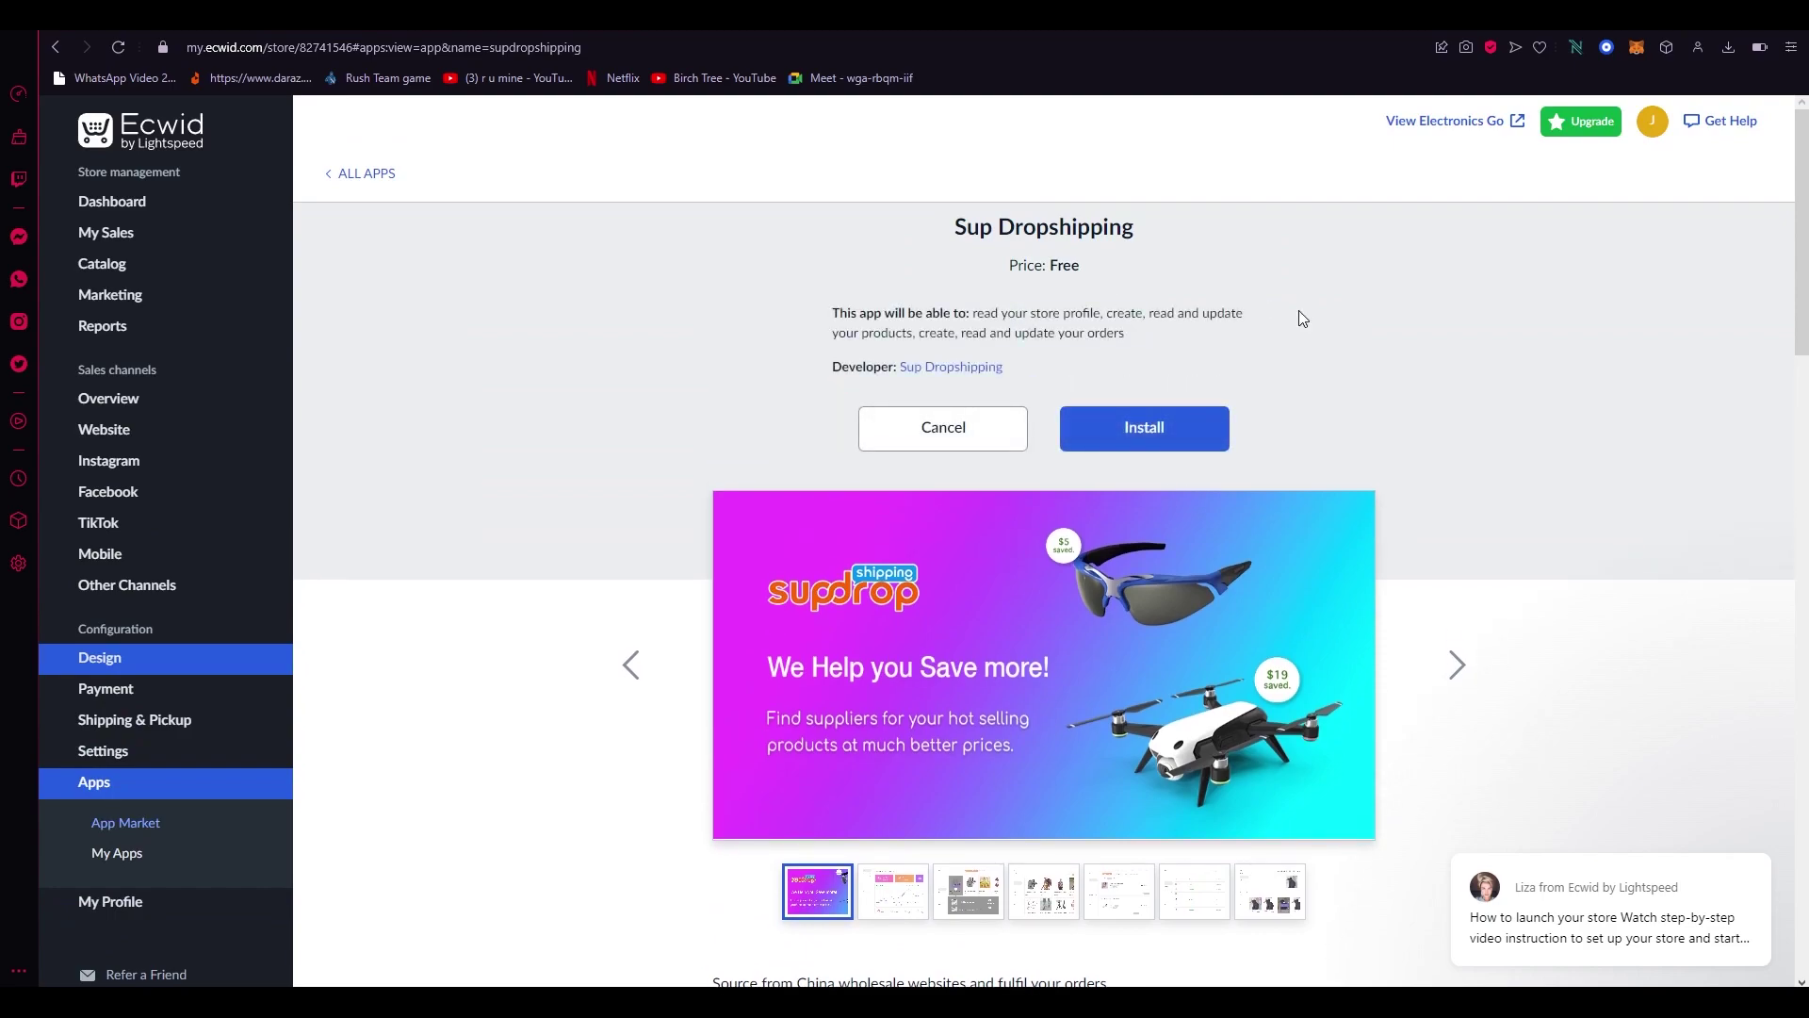
pyautogui.click(1158, 428)
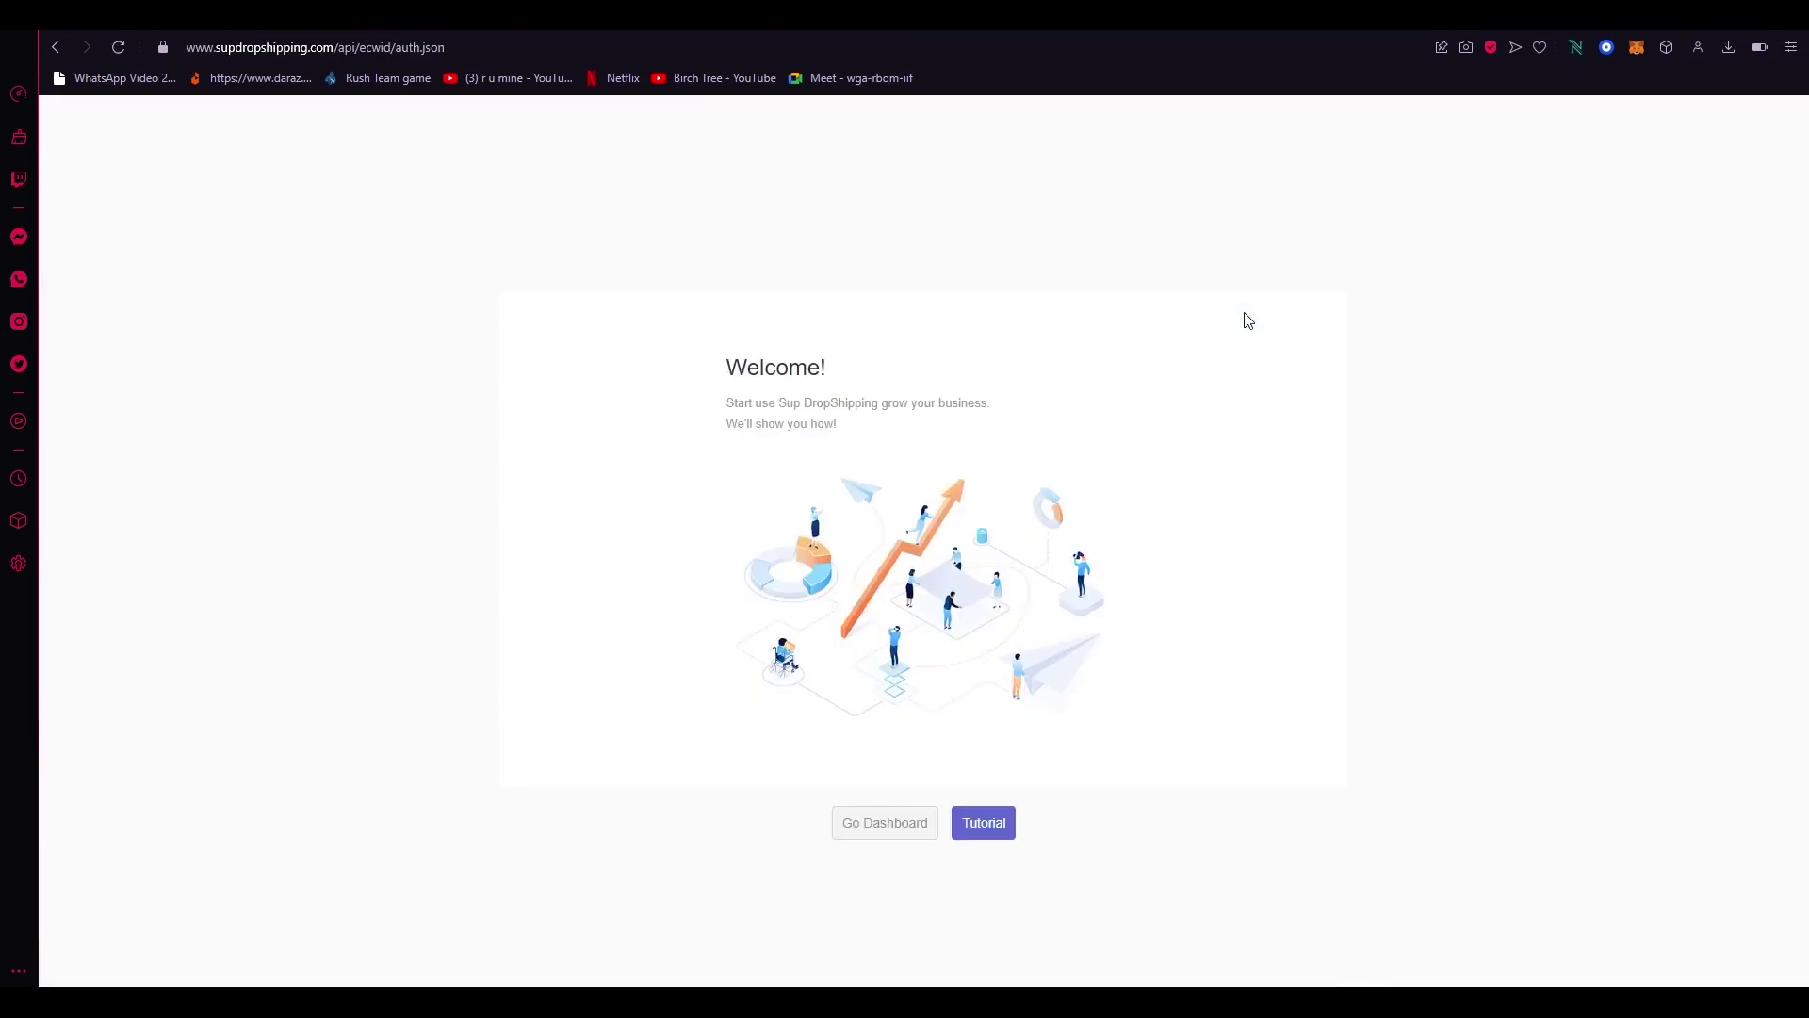
# - Go to the Sup Dropshipping dashboard, close the Congratulations popup, and expand Find product
pyautogui.click(881, 841)
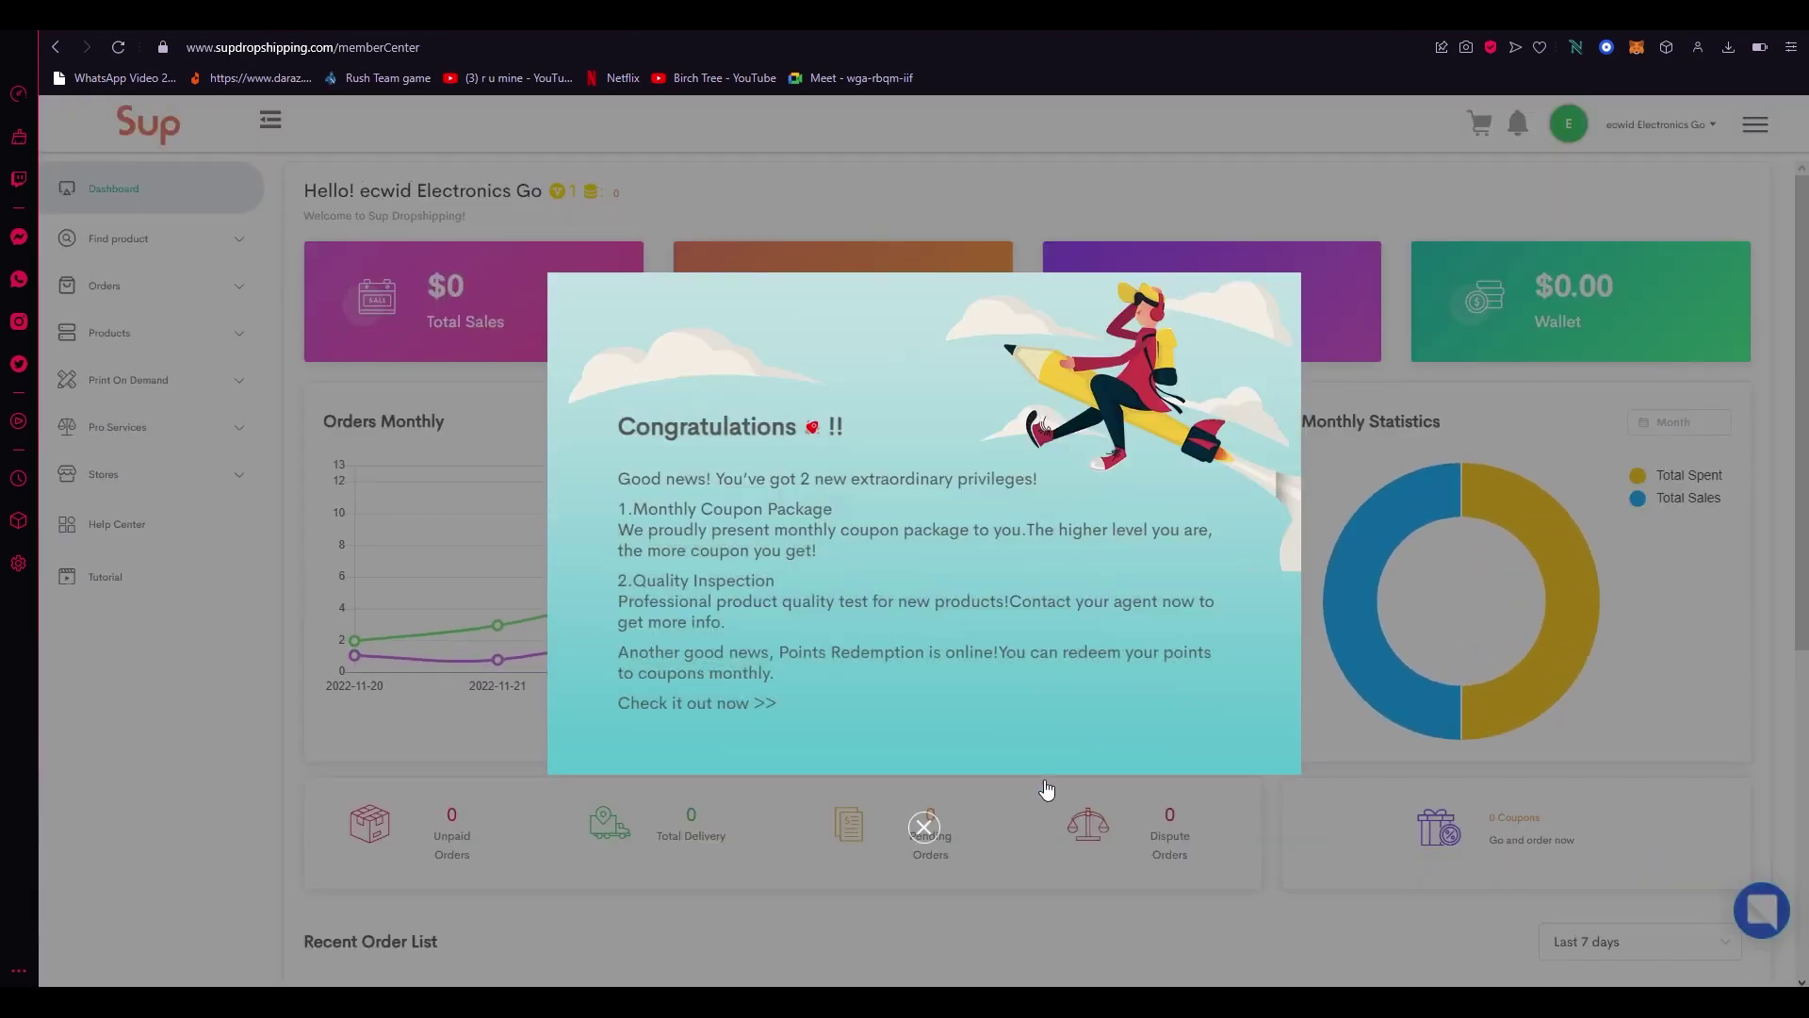
pyautogui.click(923, 827)
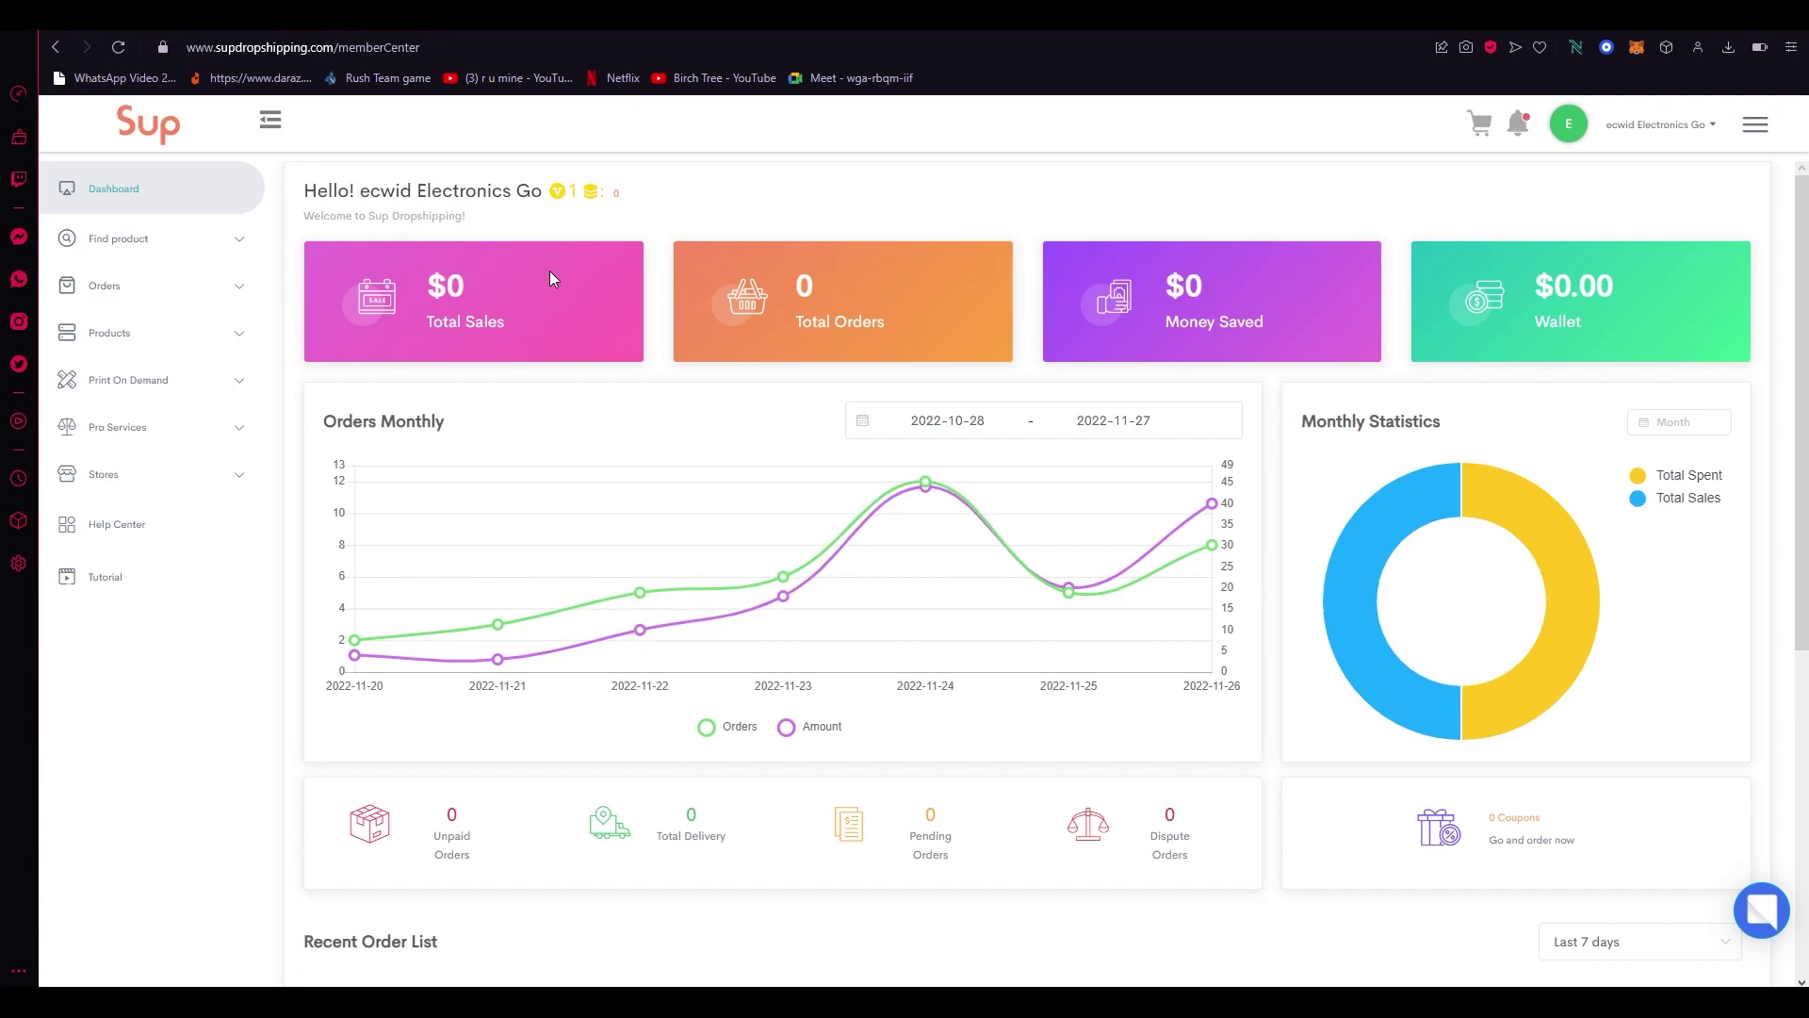
pyautogui.click(226, 249)
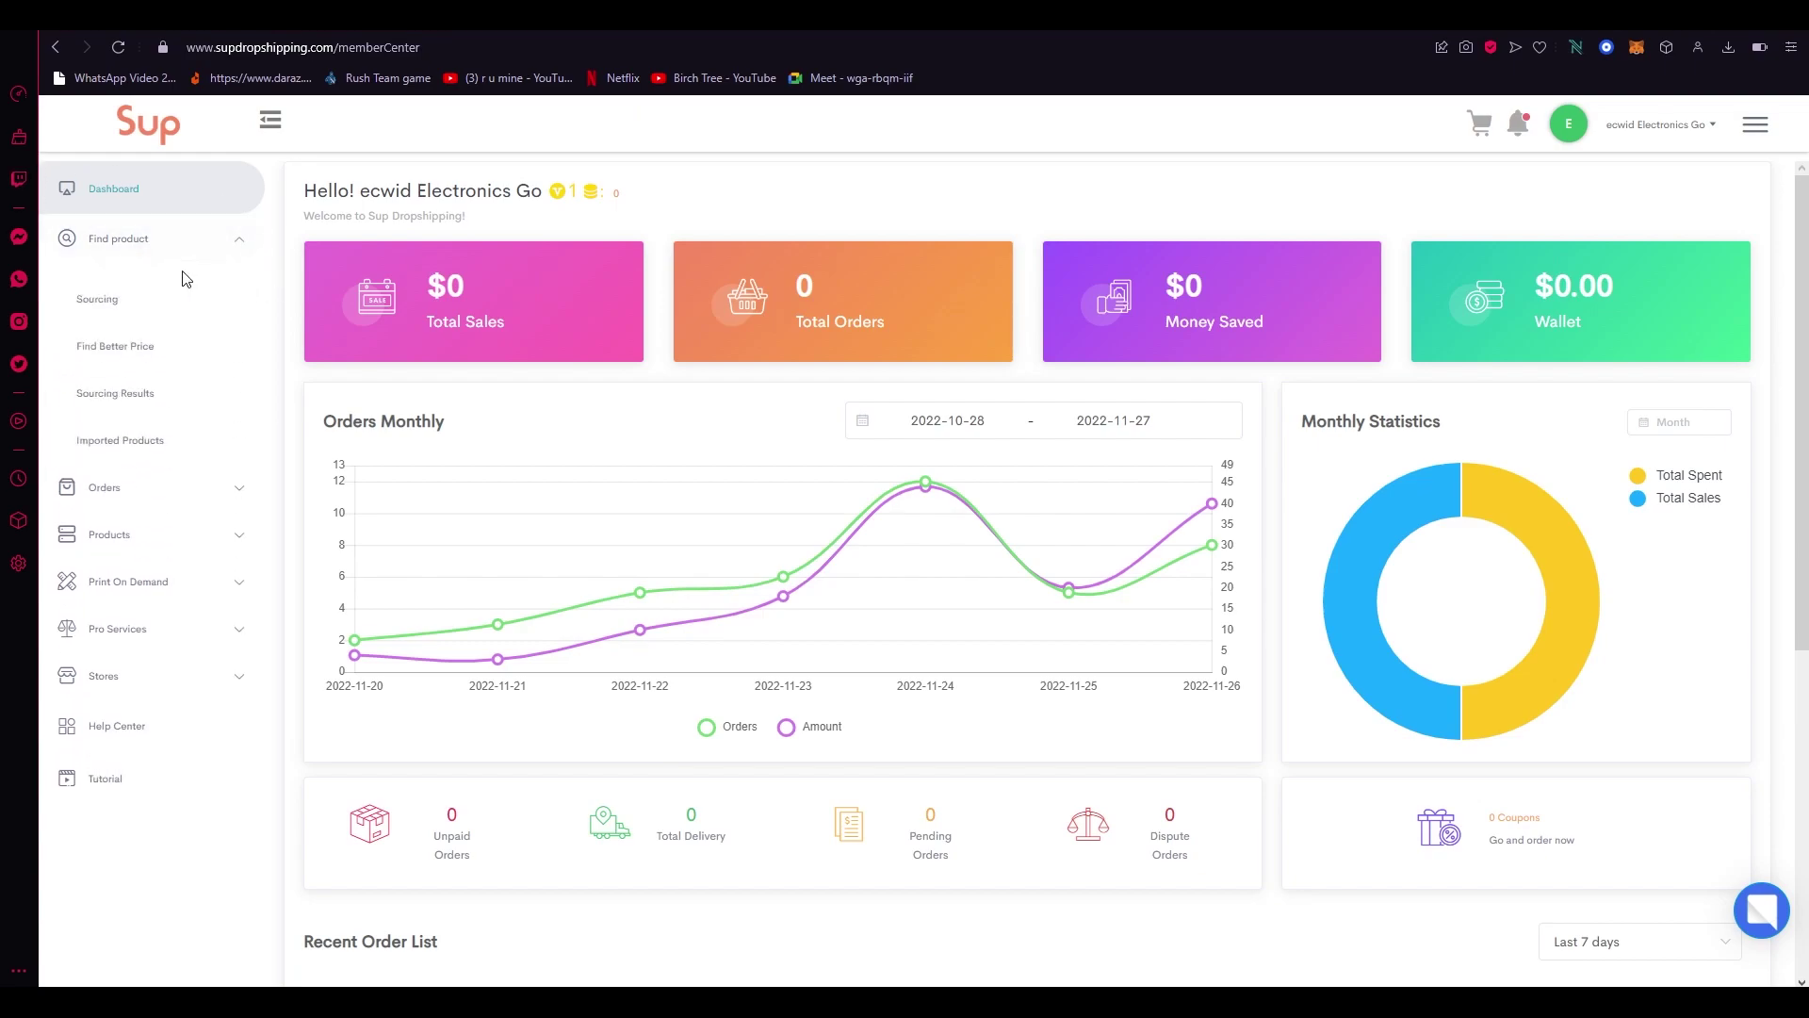
# - Open the Imported Products list under Find product in the Sup Dropshipping sidebar
pyautogui.click(144, 441)
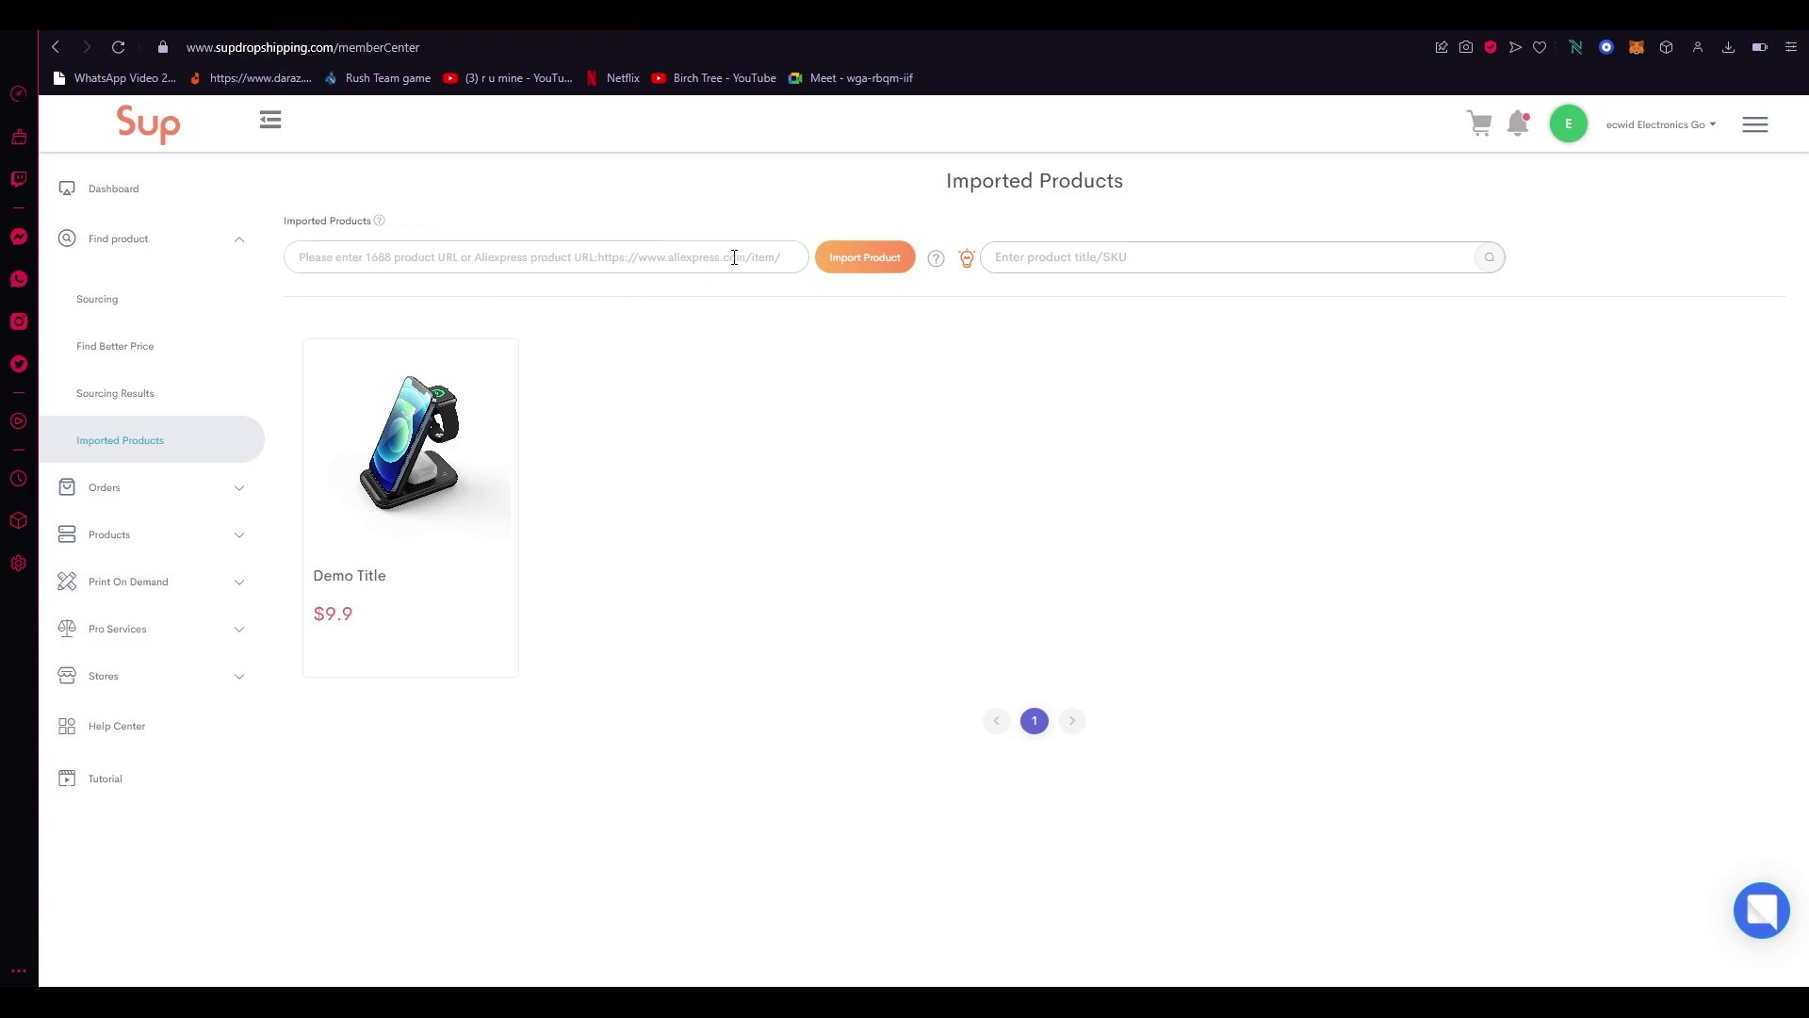
# - Open AliExpress in a new browser tab and dismiss the welcome coupon popup
pyautogui.hotkey('ctrl', 't')
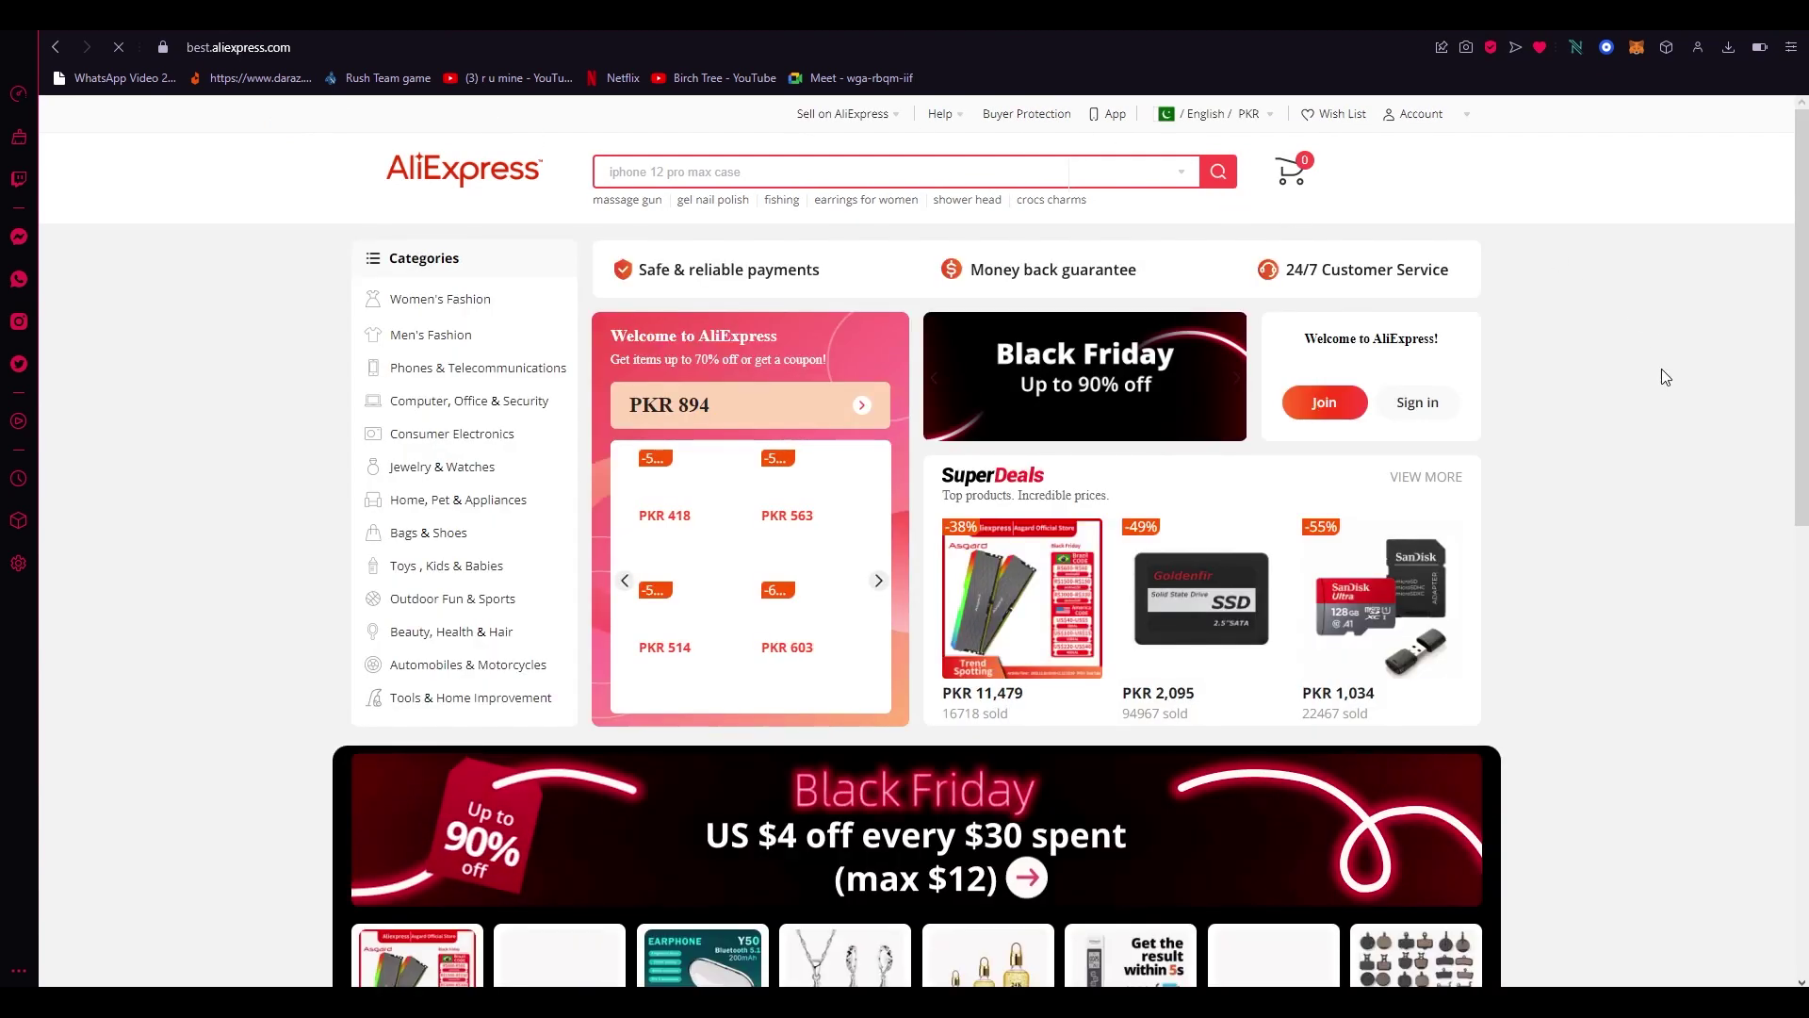
pyautogui.scroll(-10, 1660, 372)
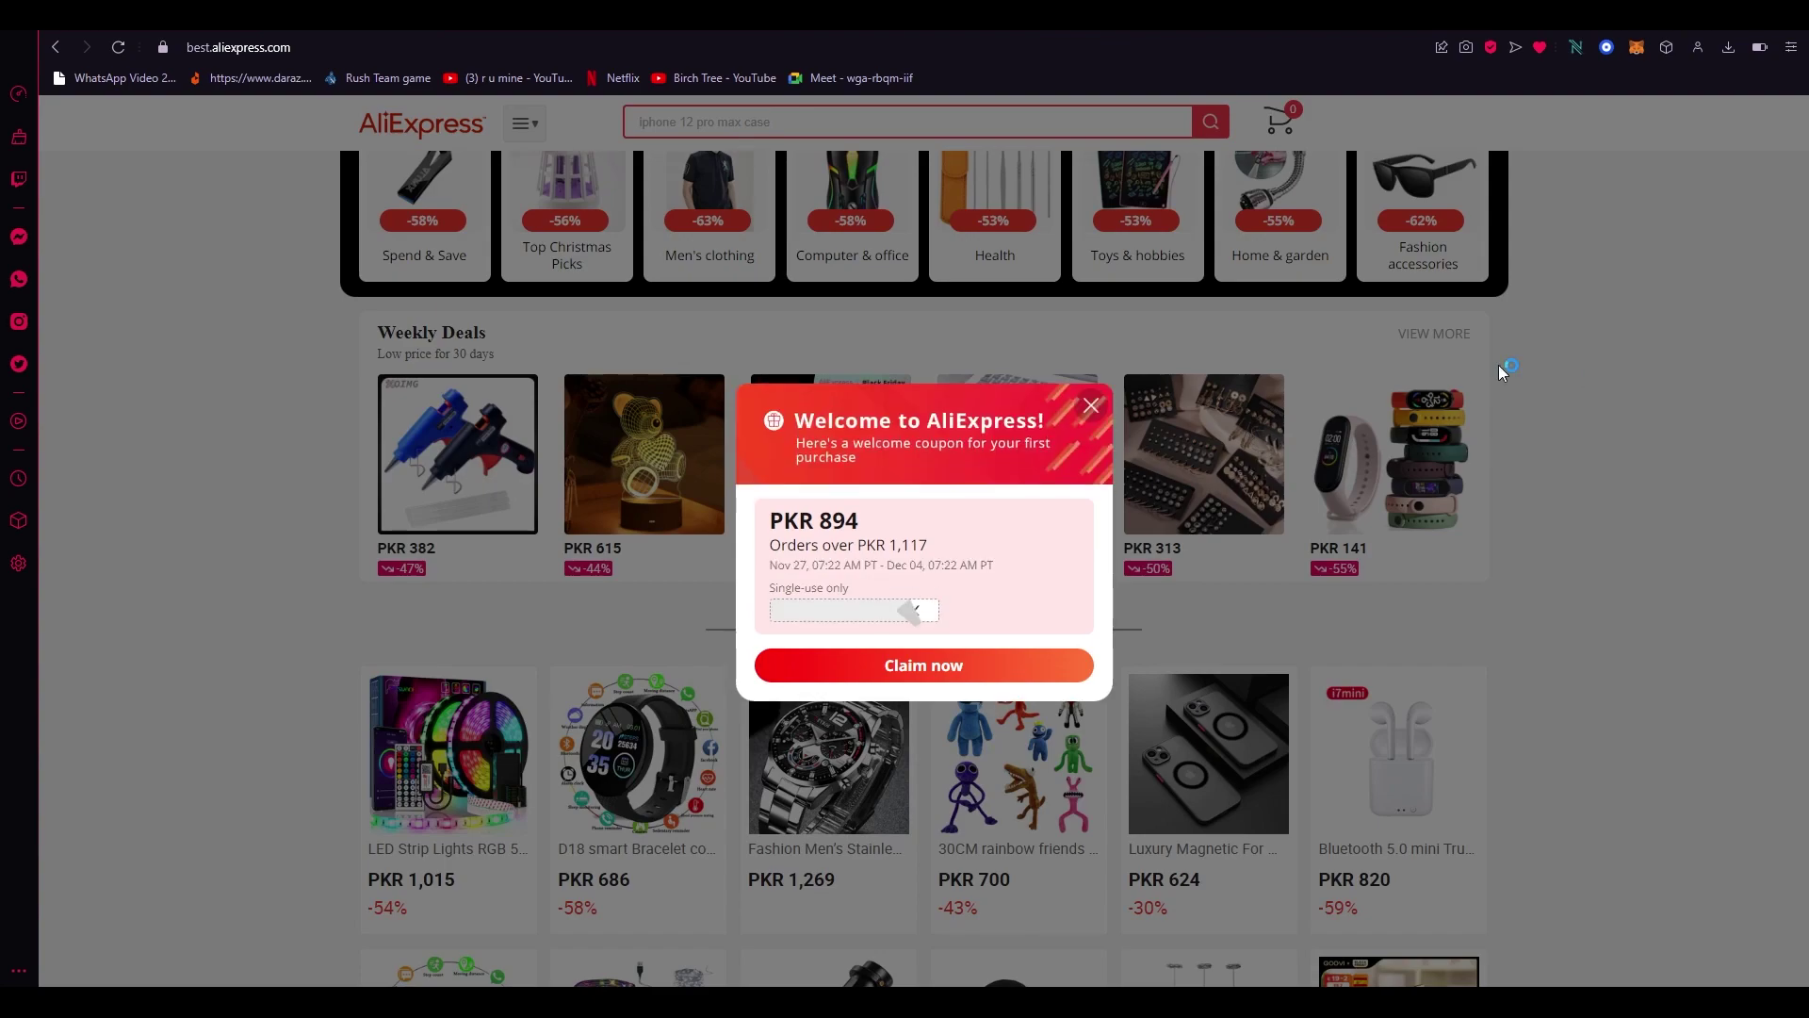
pyautogui.click(1093, 405)
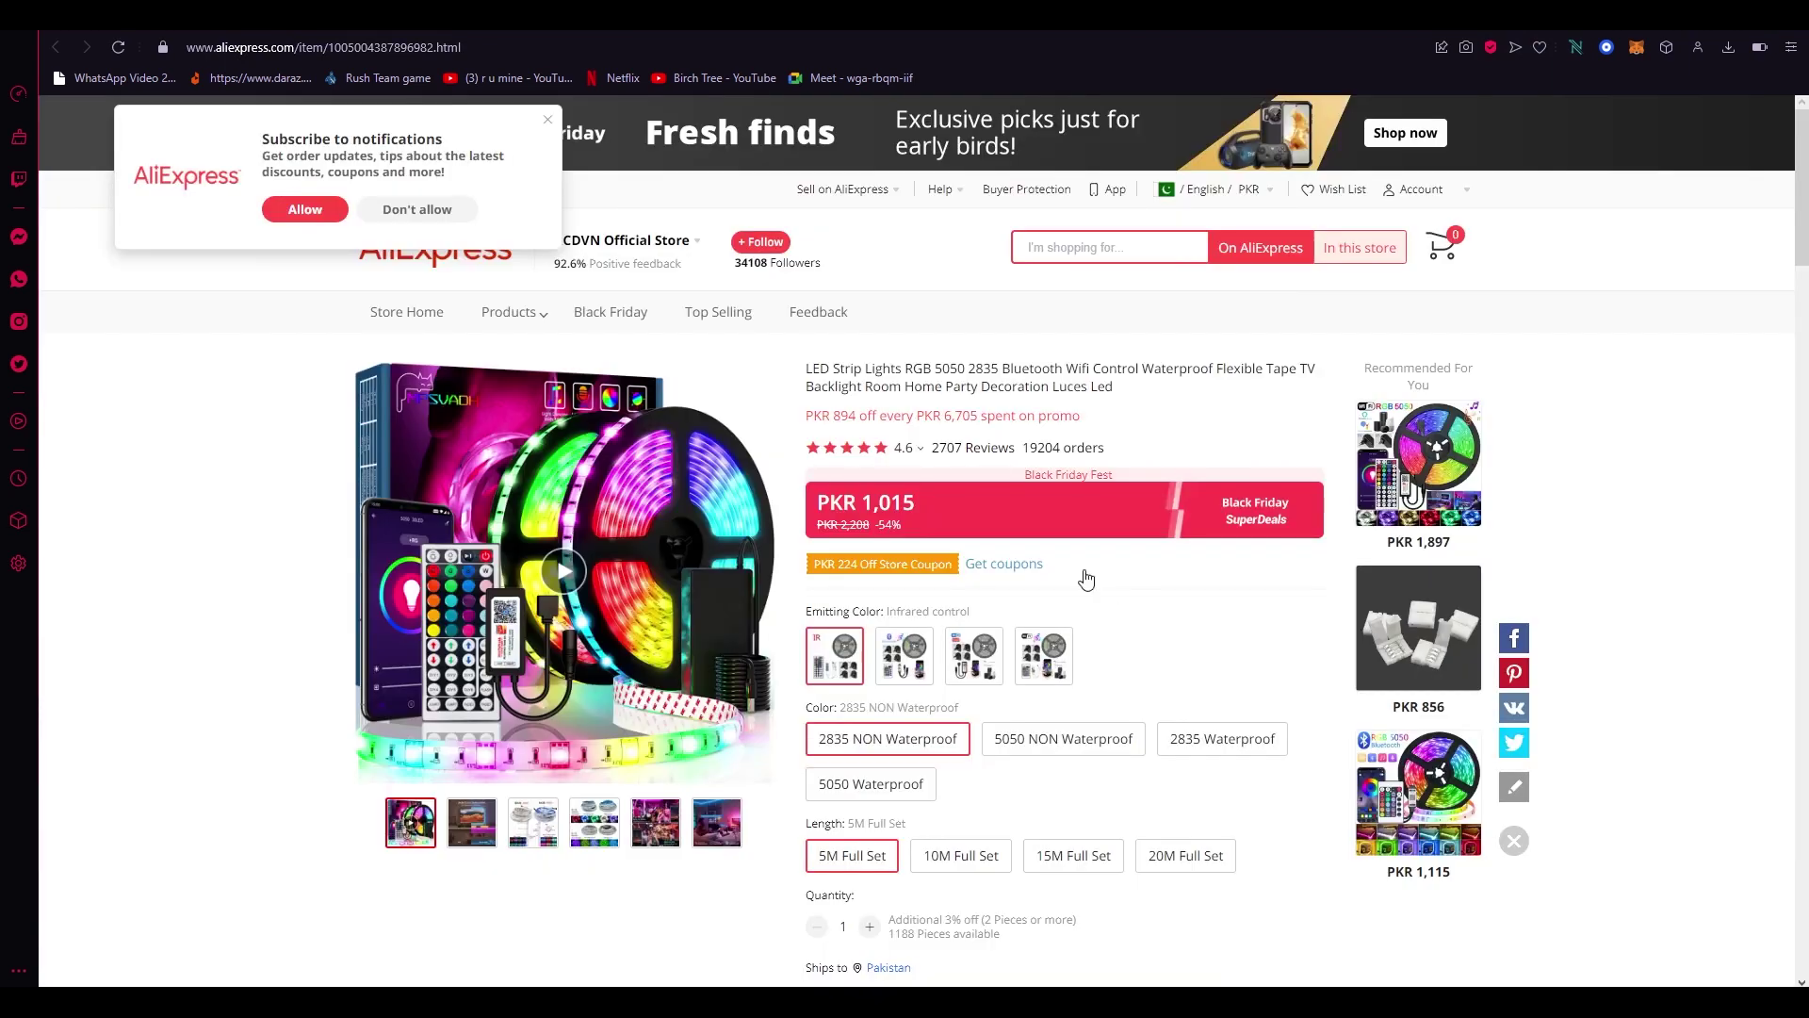
# - Dismiss the notifications prompt and select the LED Strip Lights RGB 5050 2835 page URL
pyautogui.scroll(-4, 1098, 499)
pyautogui.scroll(-5, 1097, 502)
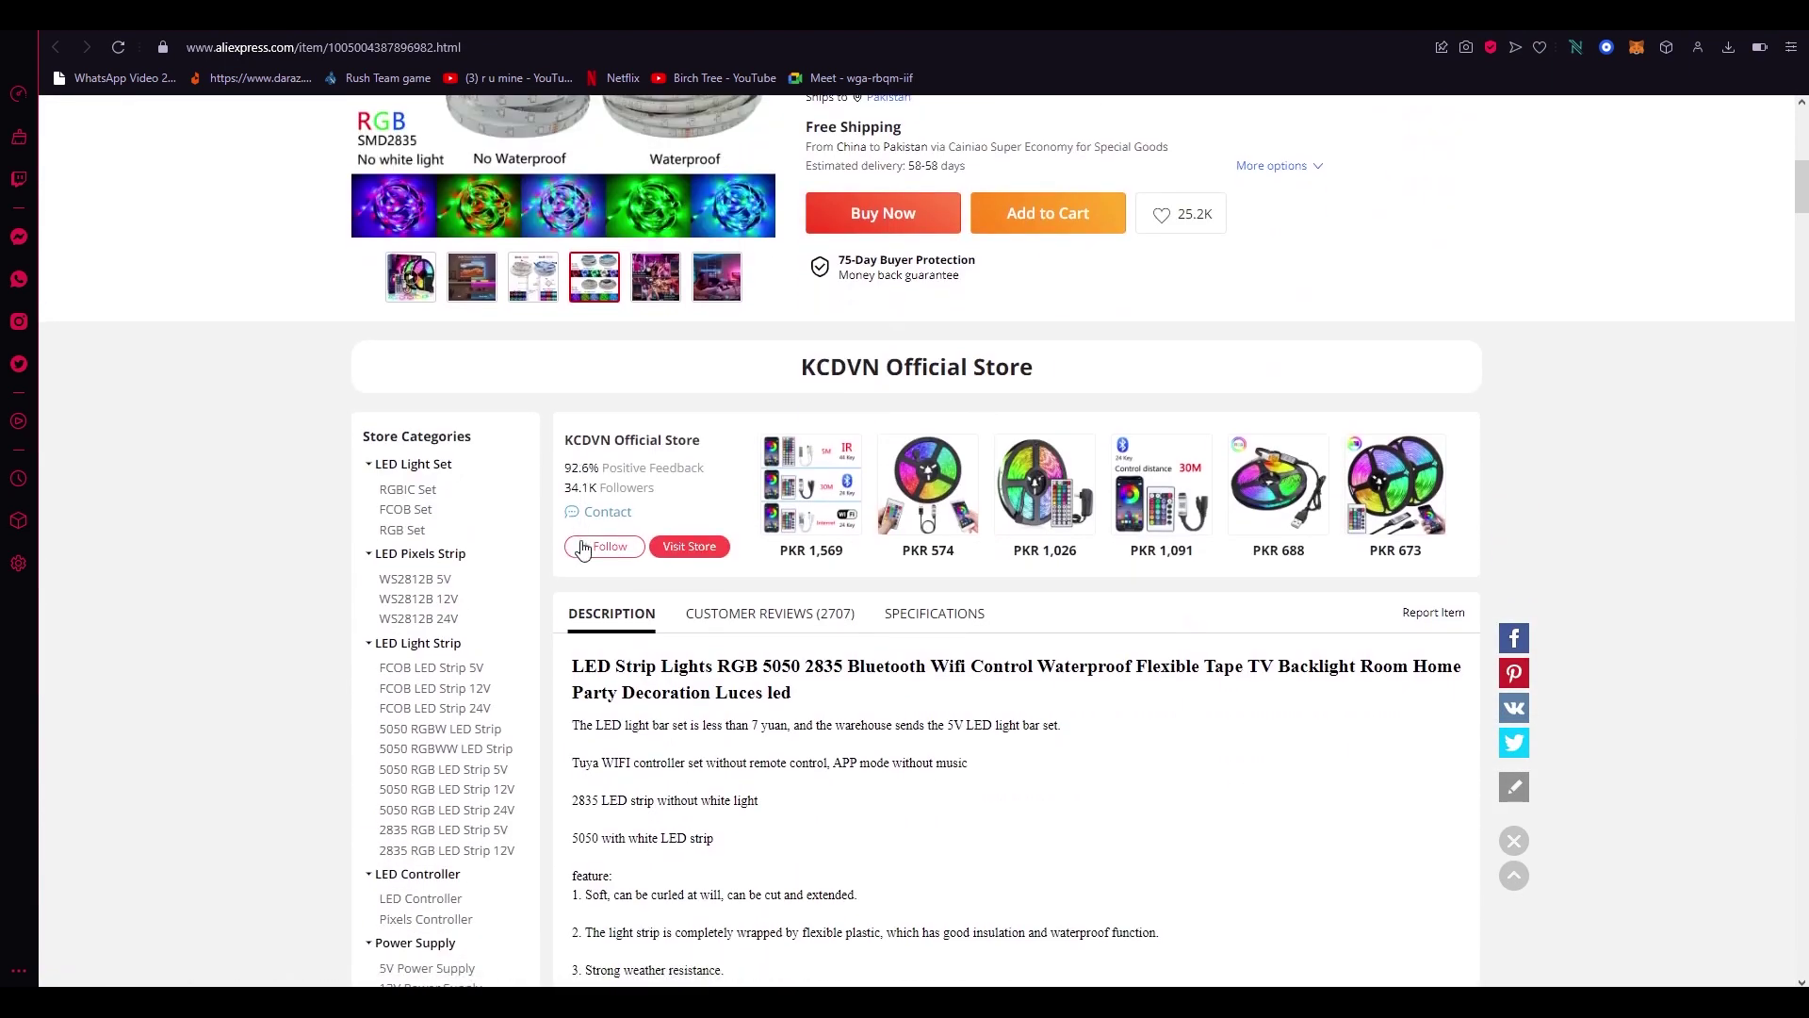
pyautogui.scroll(3, 766, 796)
pyautogui.scroll(5, 765, 796)
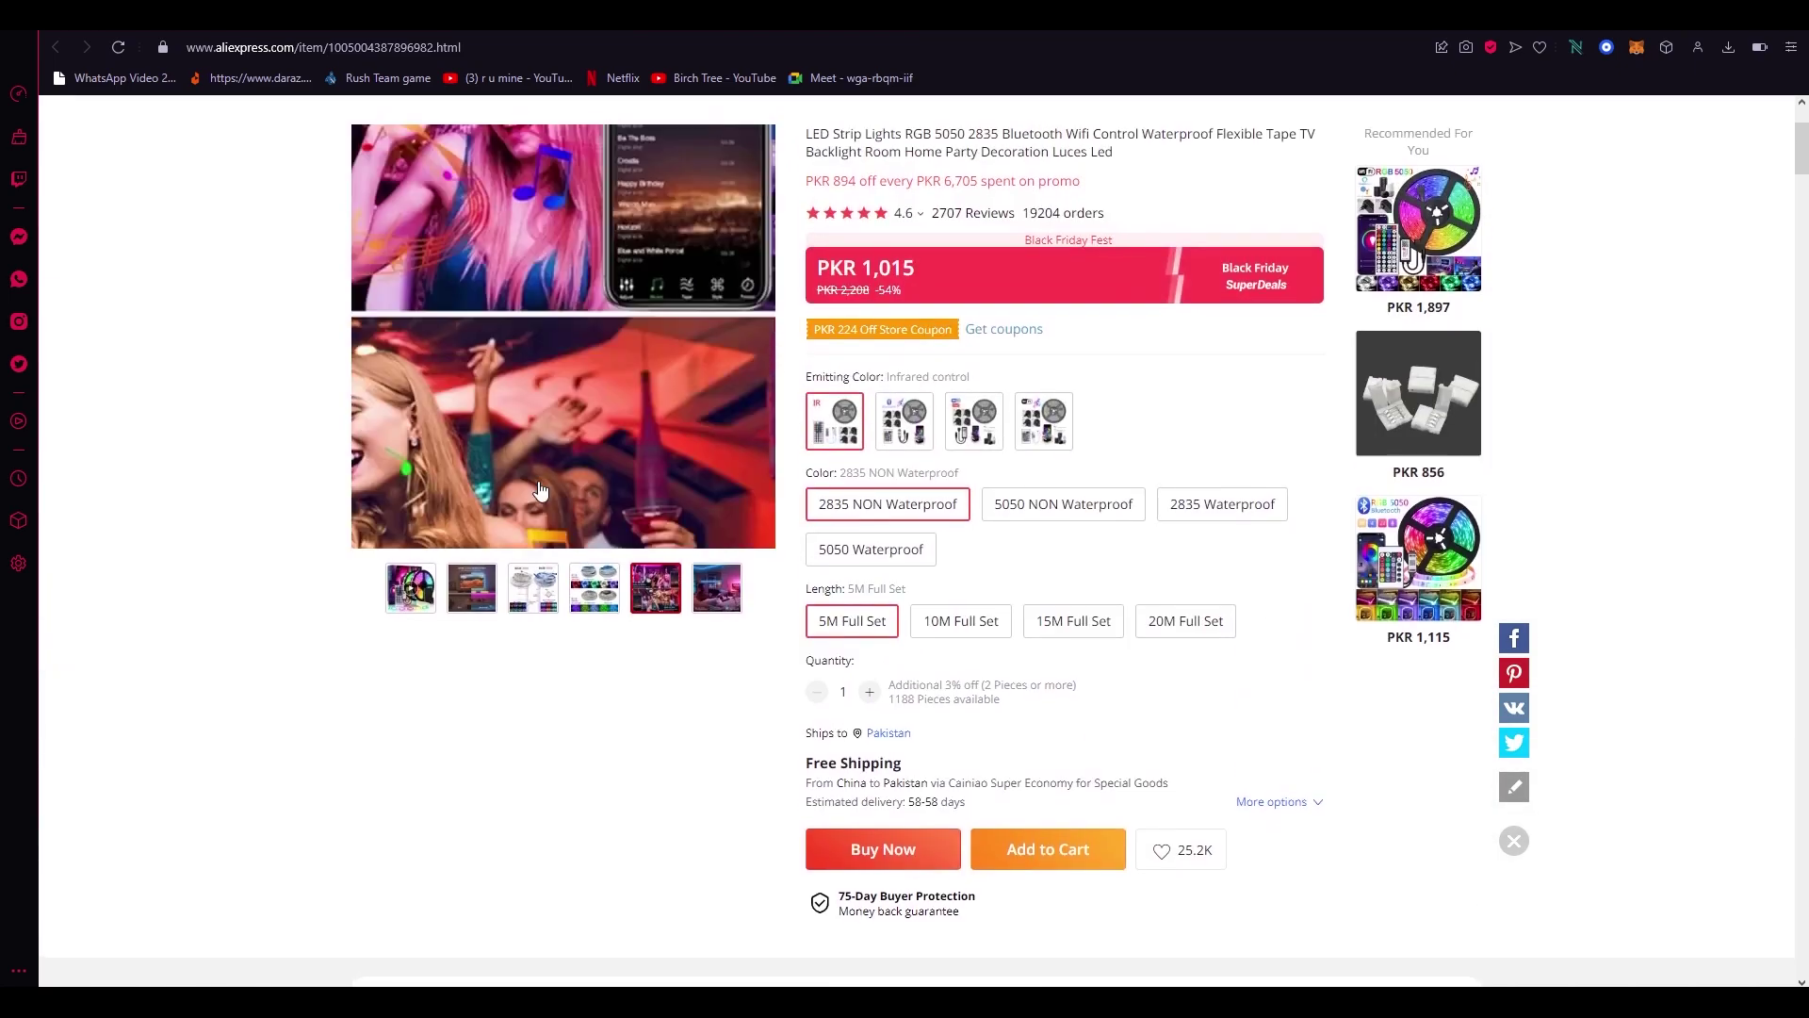
pyautogui.scroll(3, 243, 494)
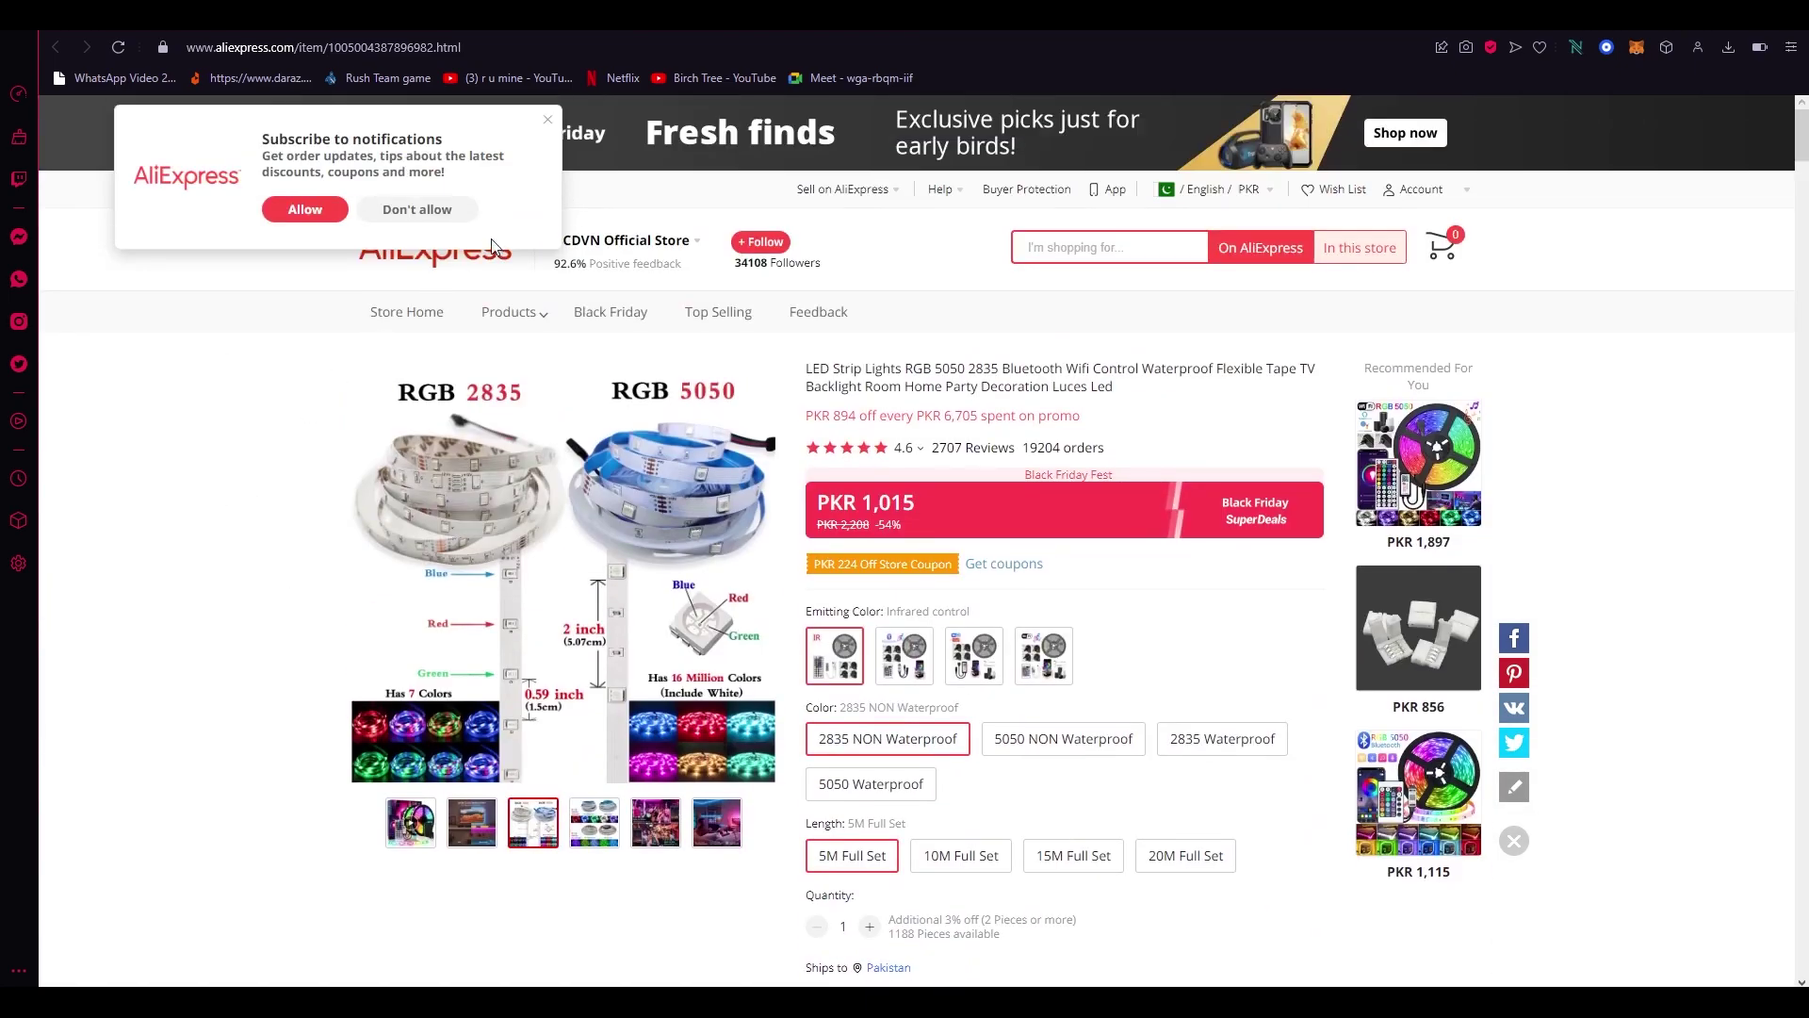
pyautogui.click(546, 122)
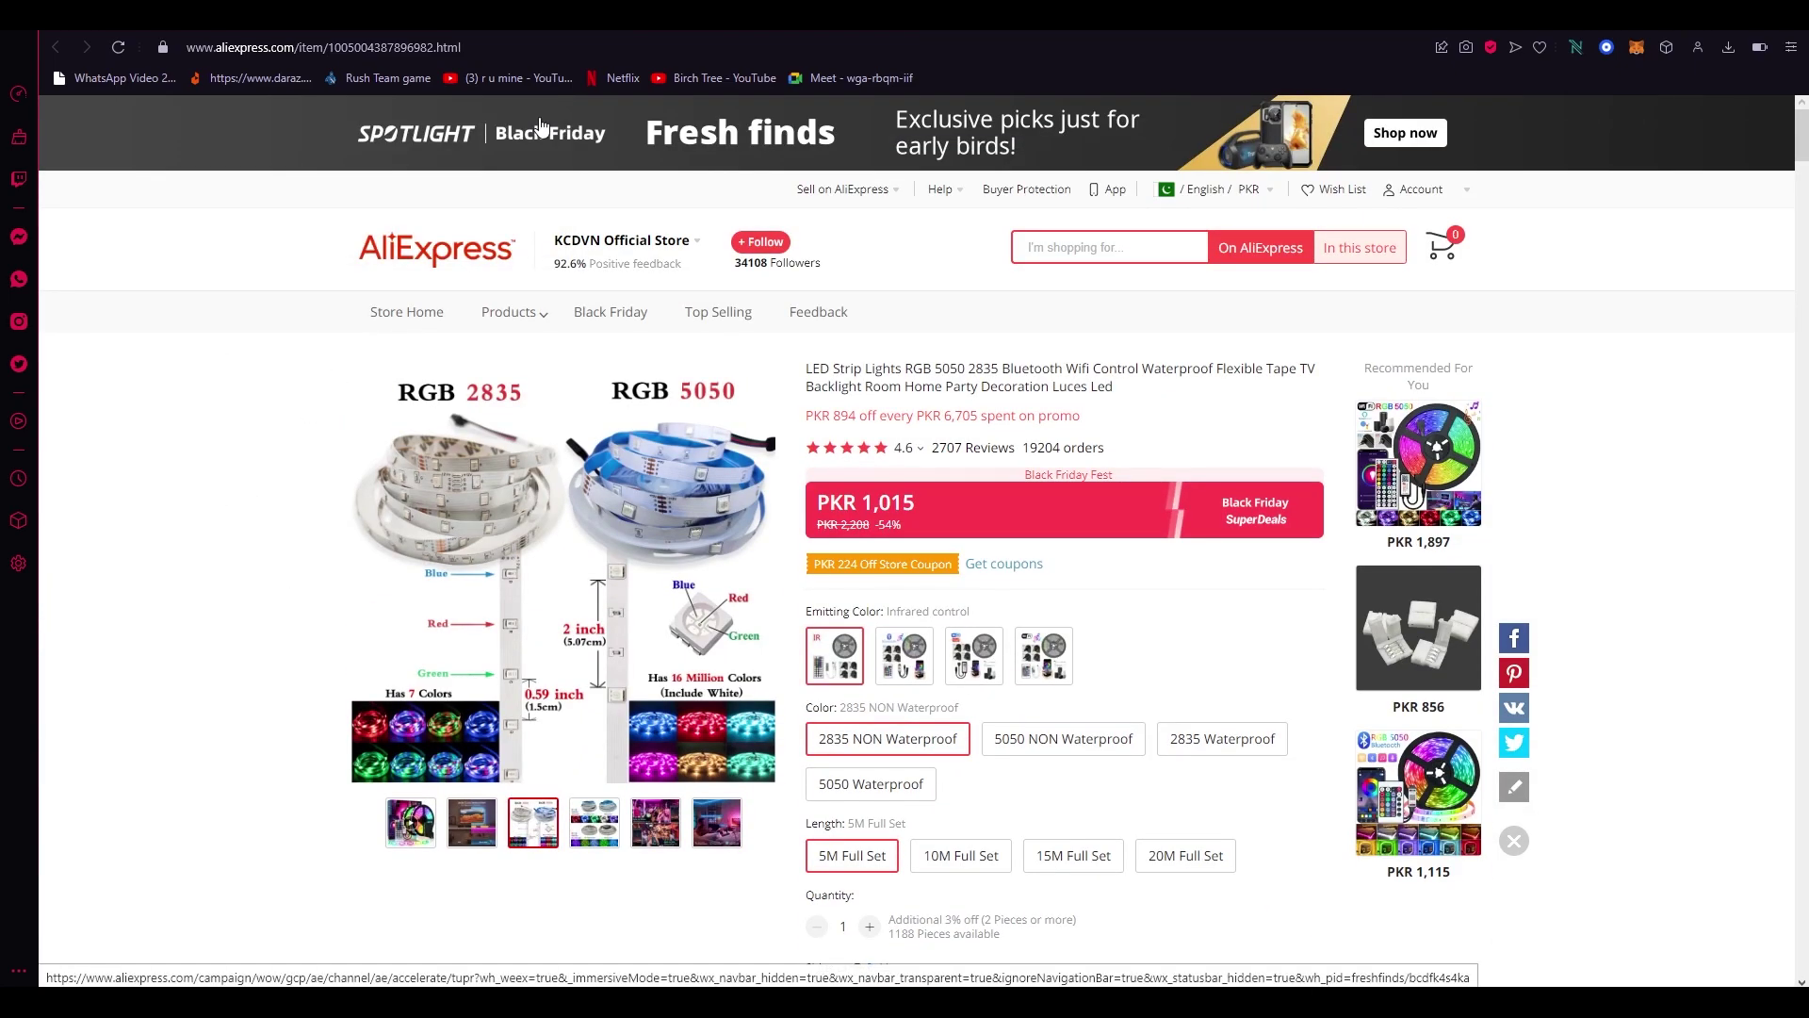
pyautogui.click(484, 48)
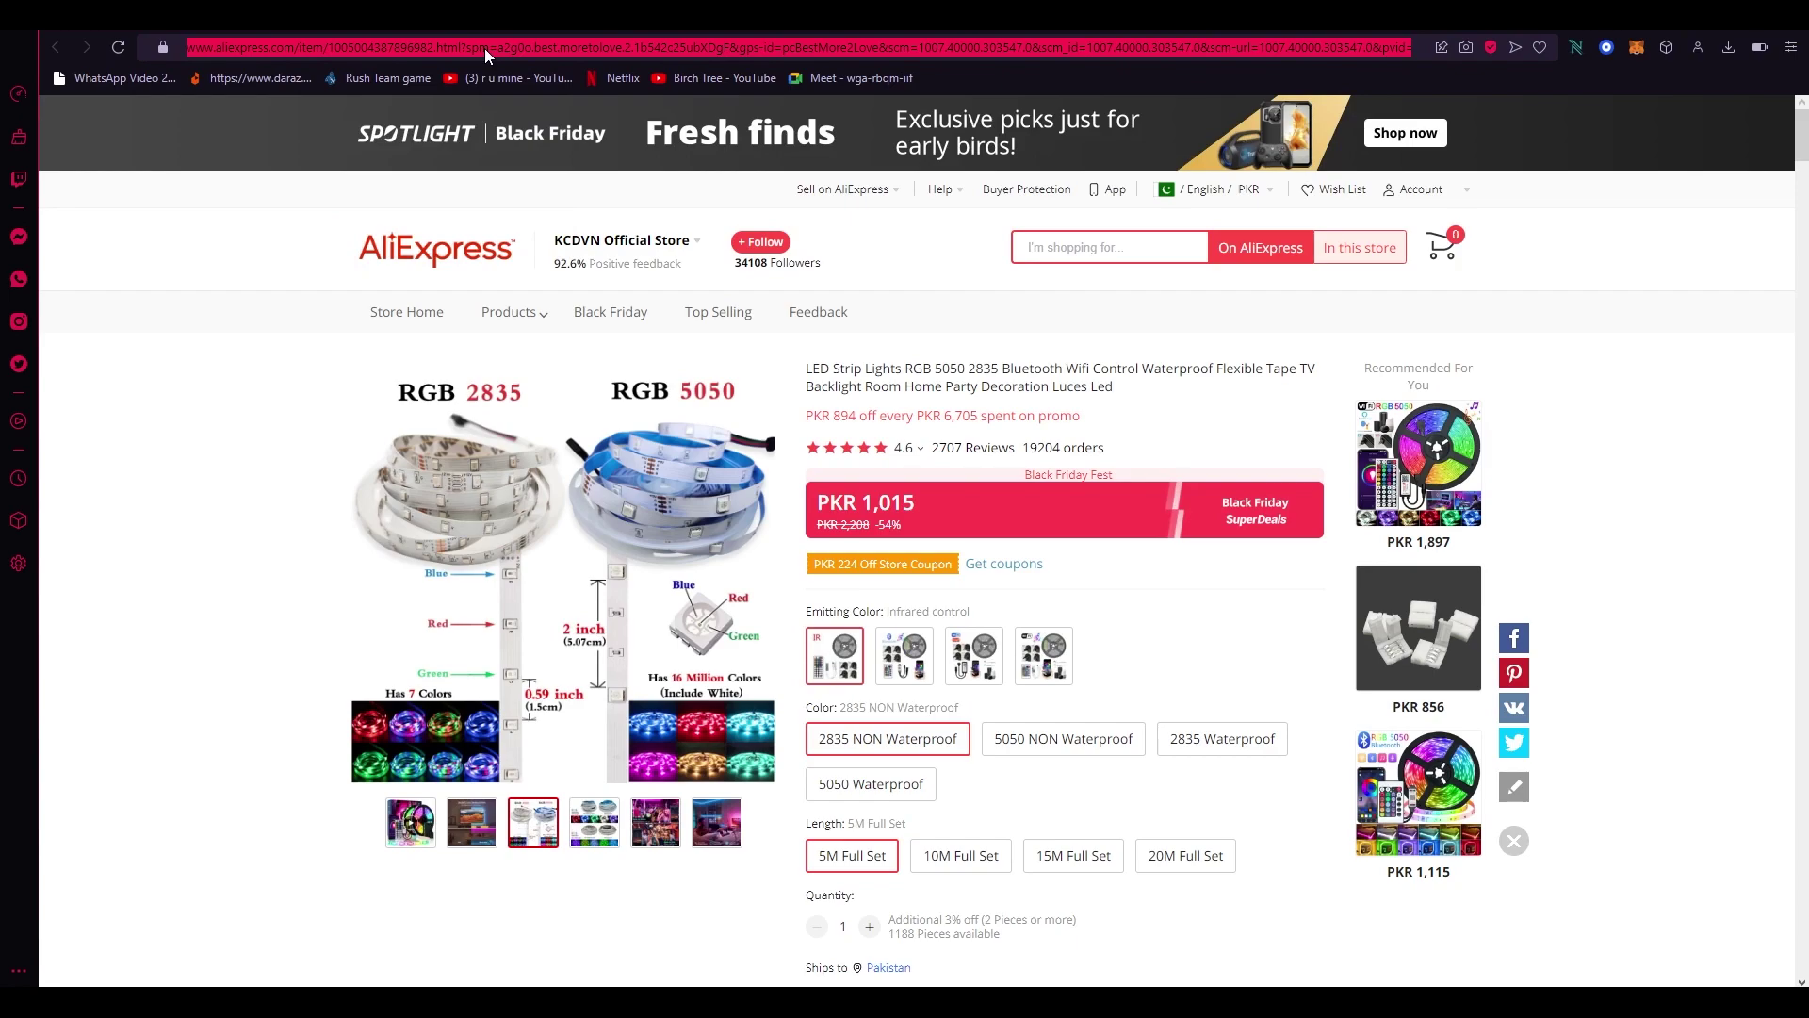
# - Paste the AliExpress LED strip link into Sup's product URL field and import it
pyautogui.hotkey('ctrl', 'Tab')
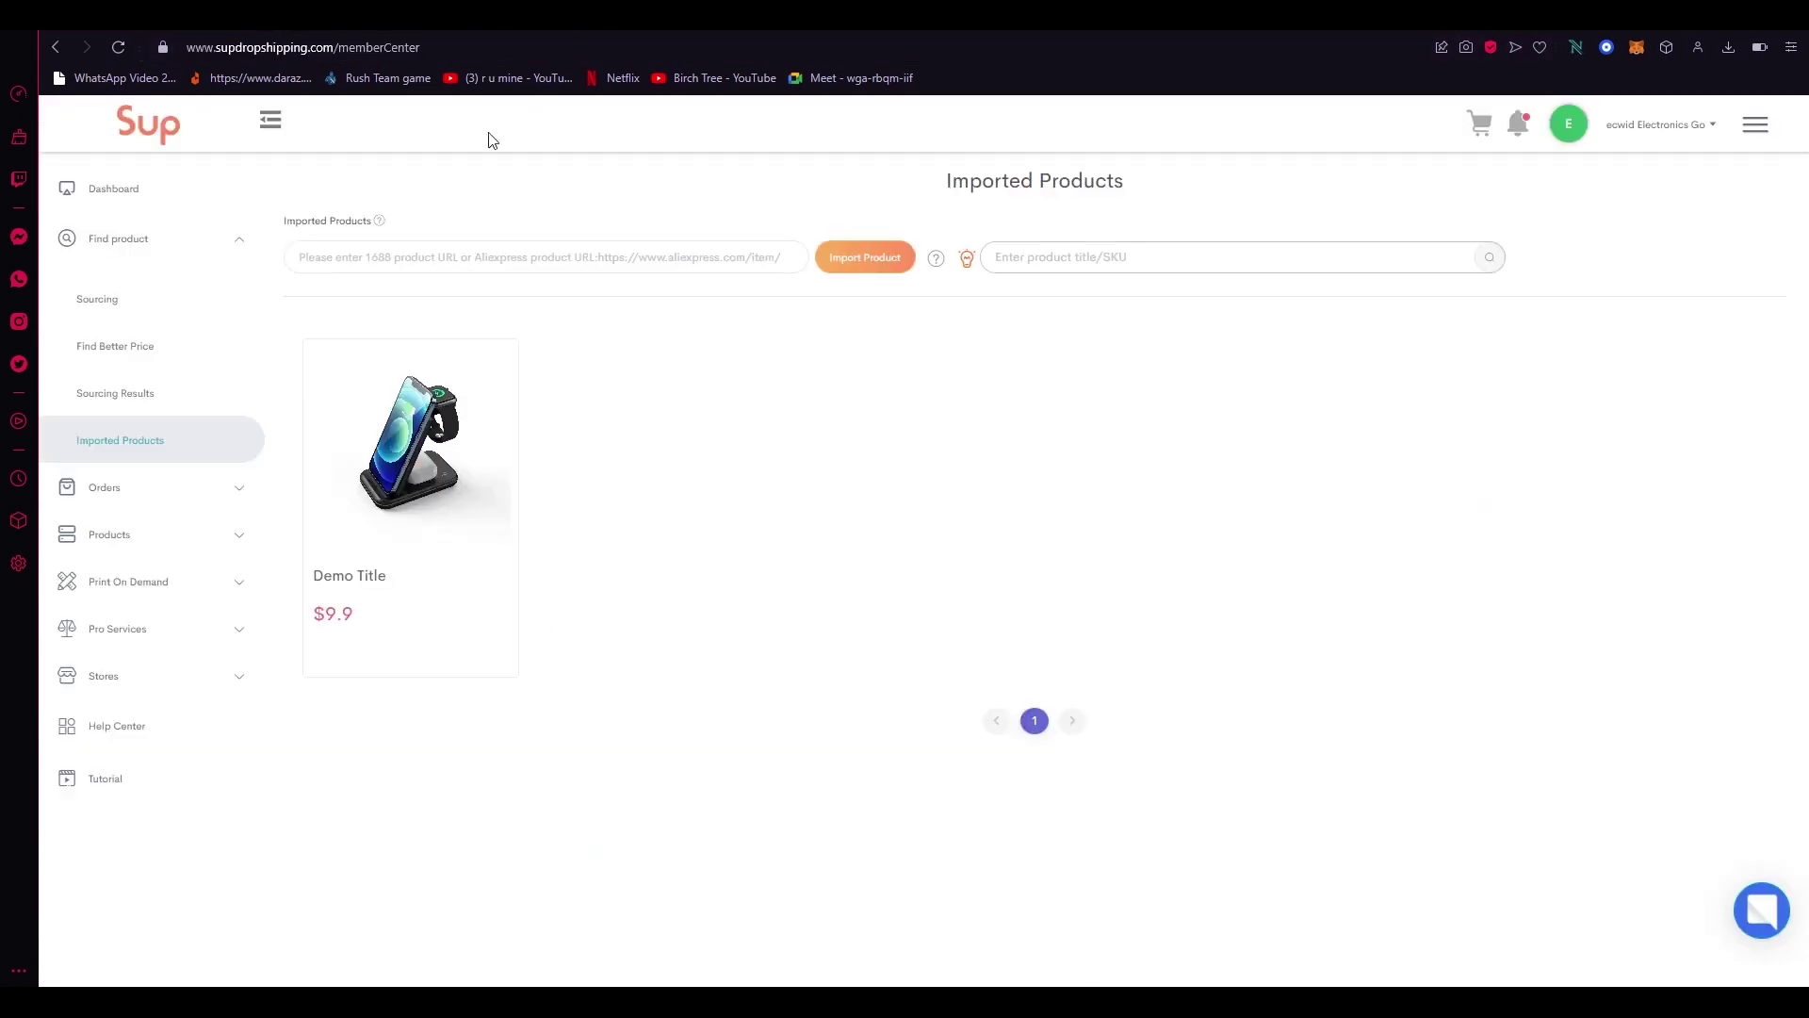
pyautogui.click(412, 253)
pyautogui.hotkey('ctrl', 'v')
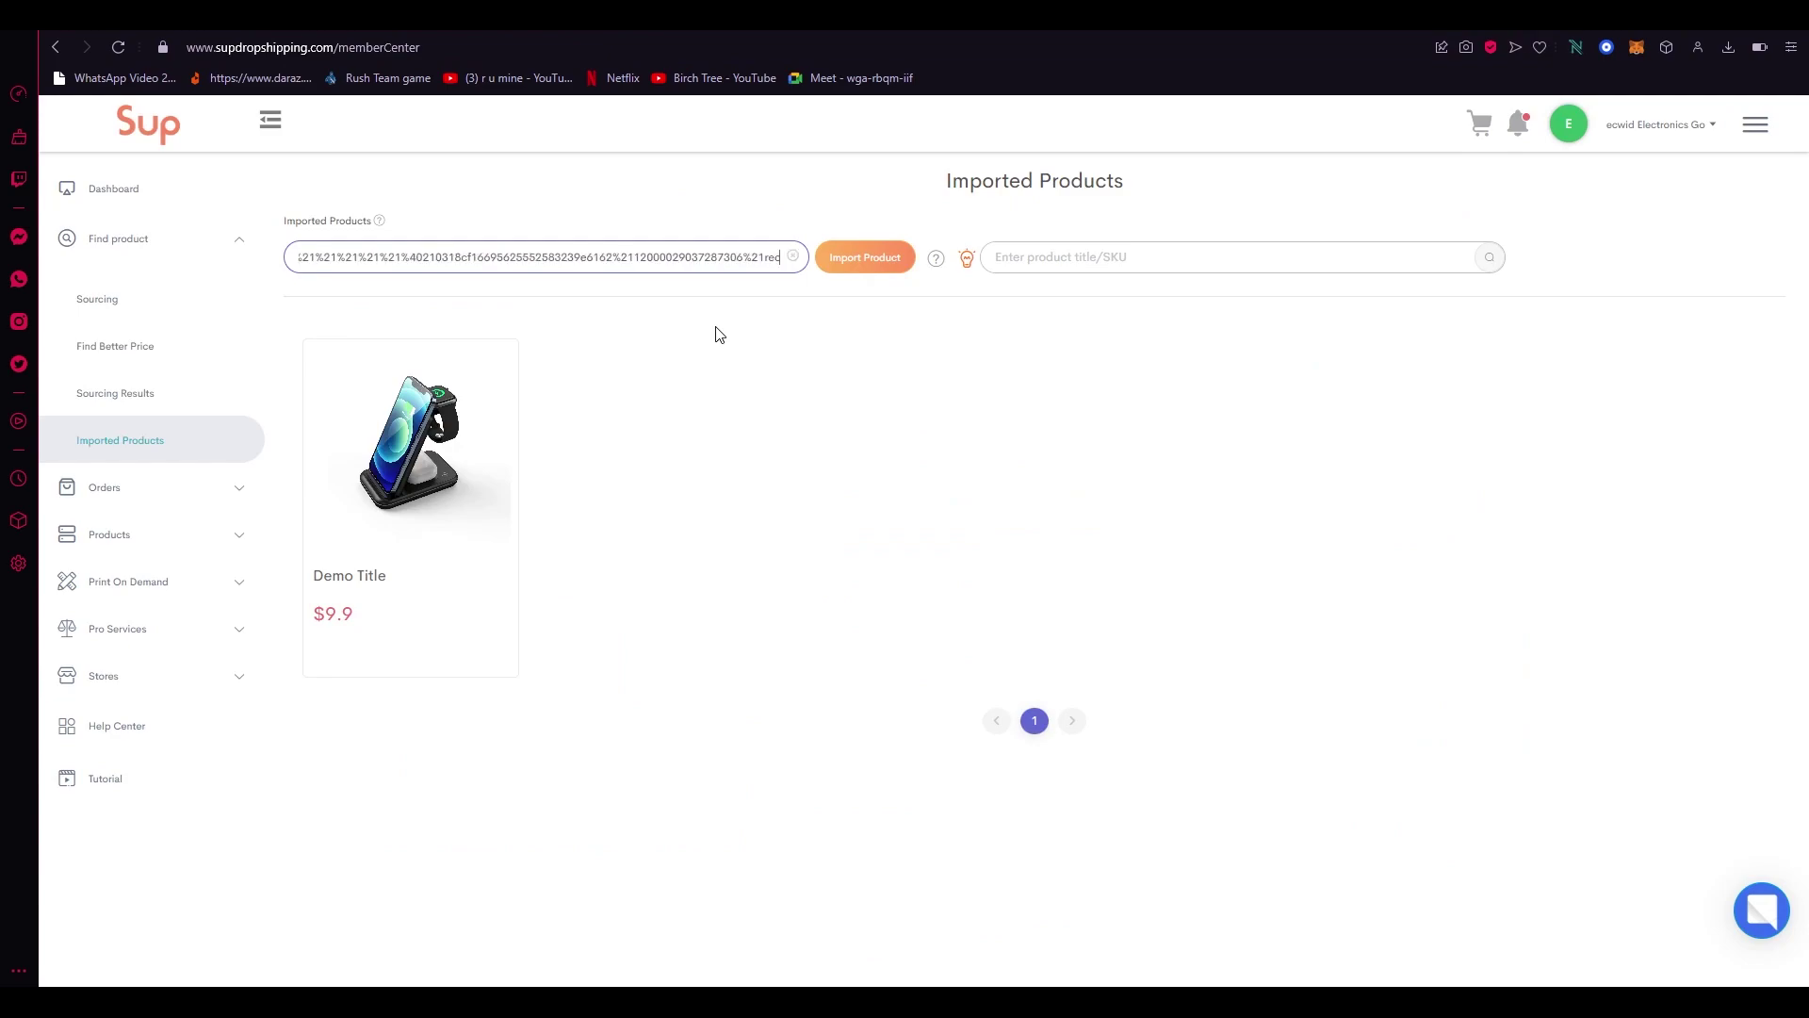
pyautogui.click(852, 257)
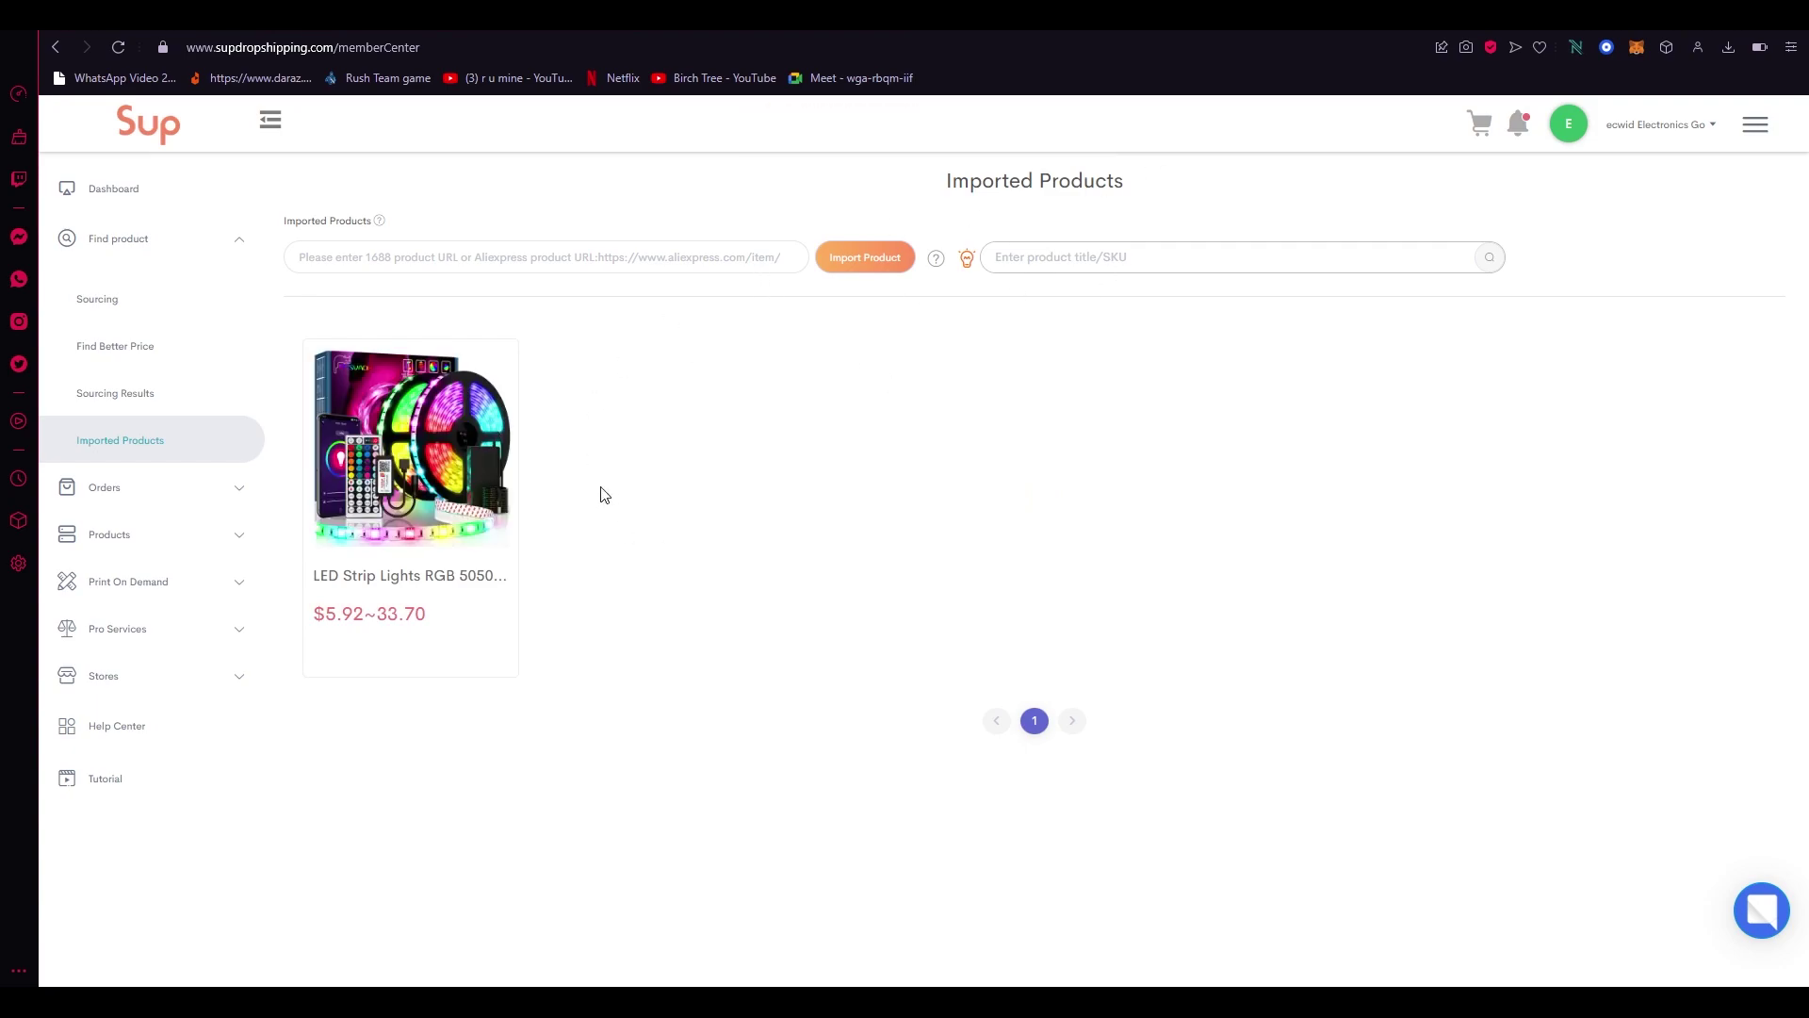
pyautogui.scroll(3, 597, 493)
pyautogui.hscroll(-3, 603, 493)
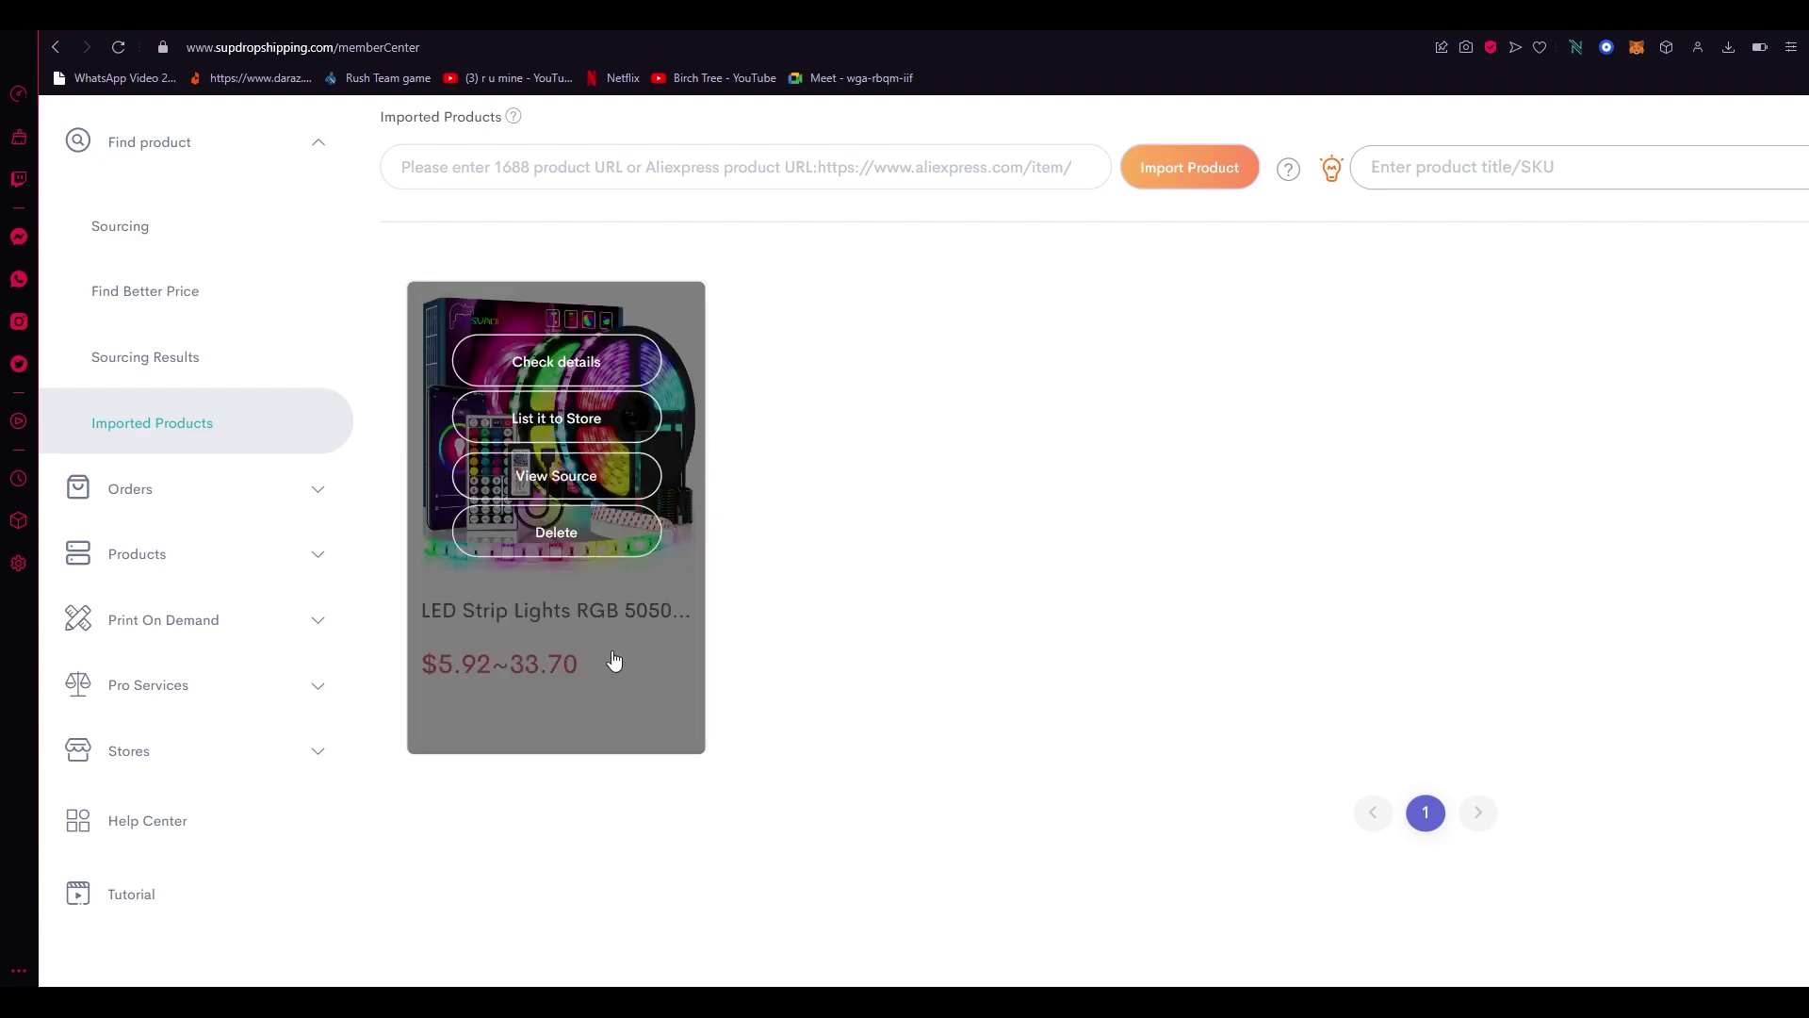
# - Check a recommended watch listing from More to love, go back, and return to Sup Dropshipping
pyautogui.moveTo(599, 354)
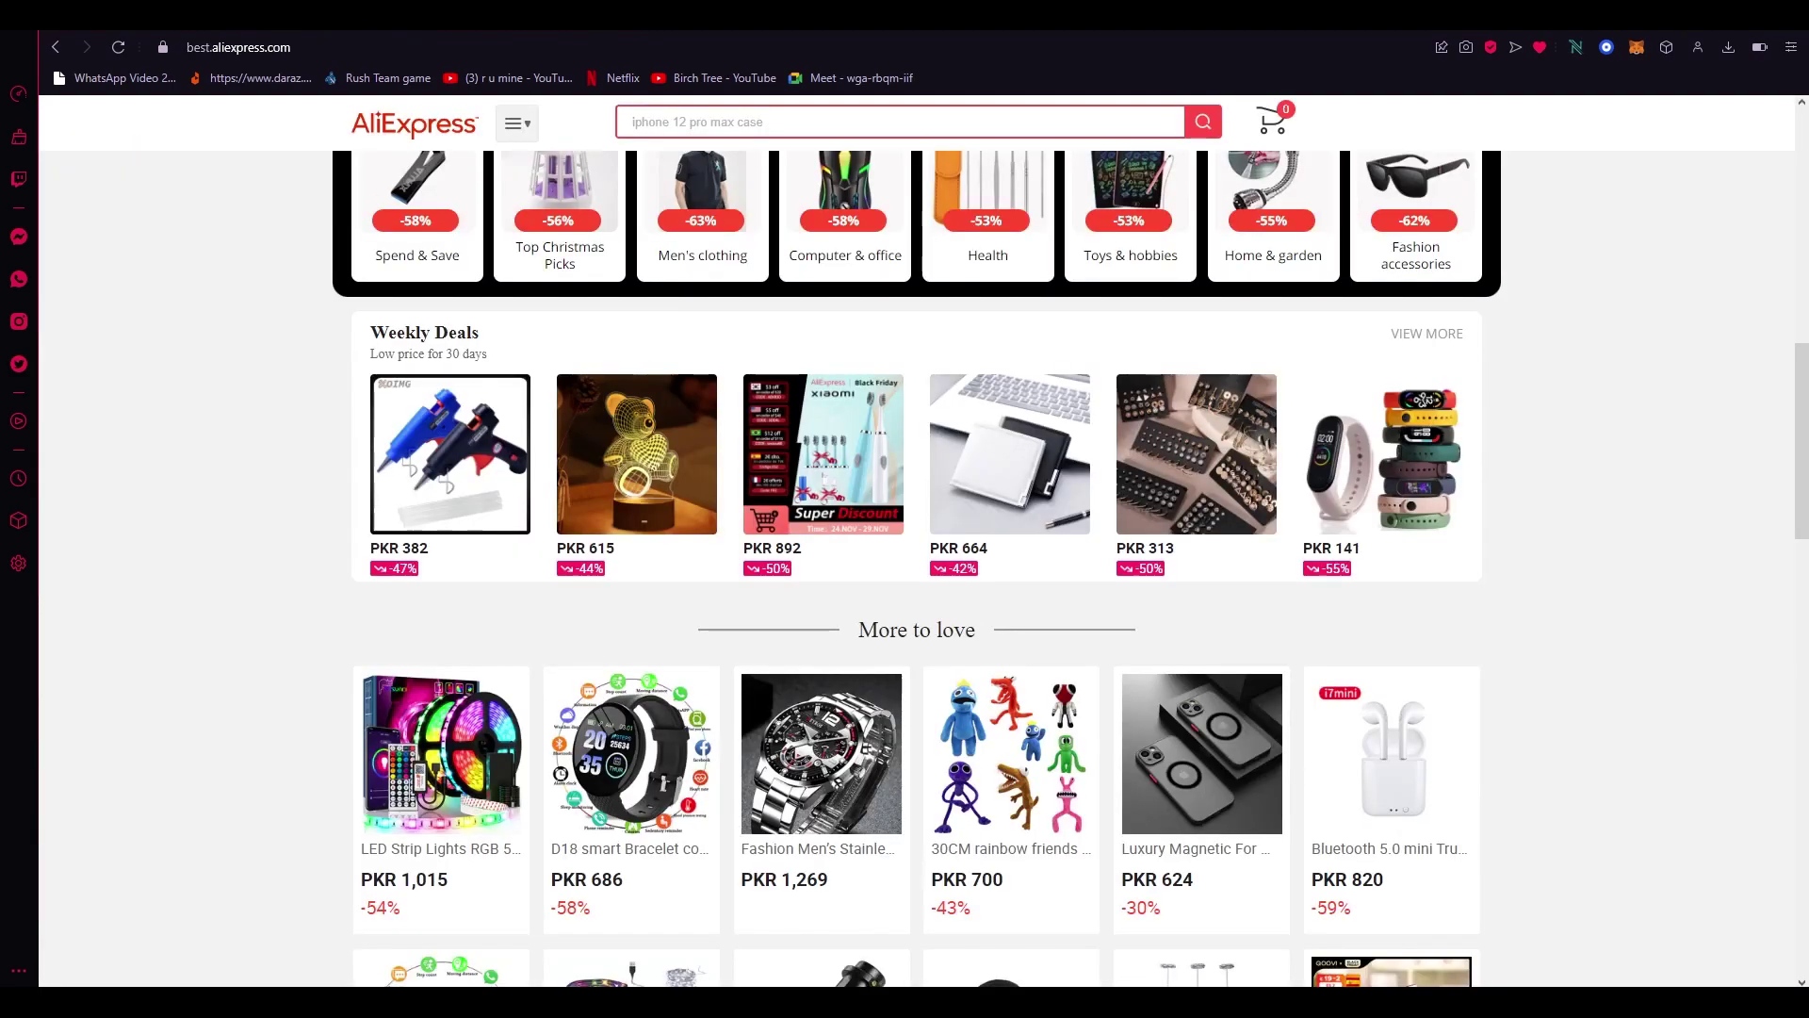
pyautogui.scroll(-6, 510, 456)
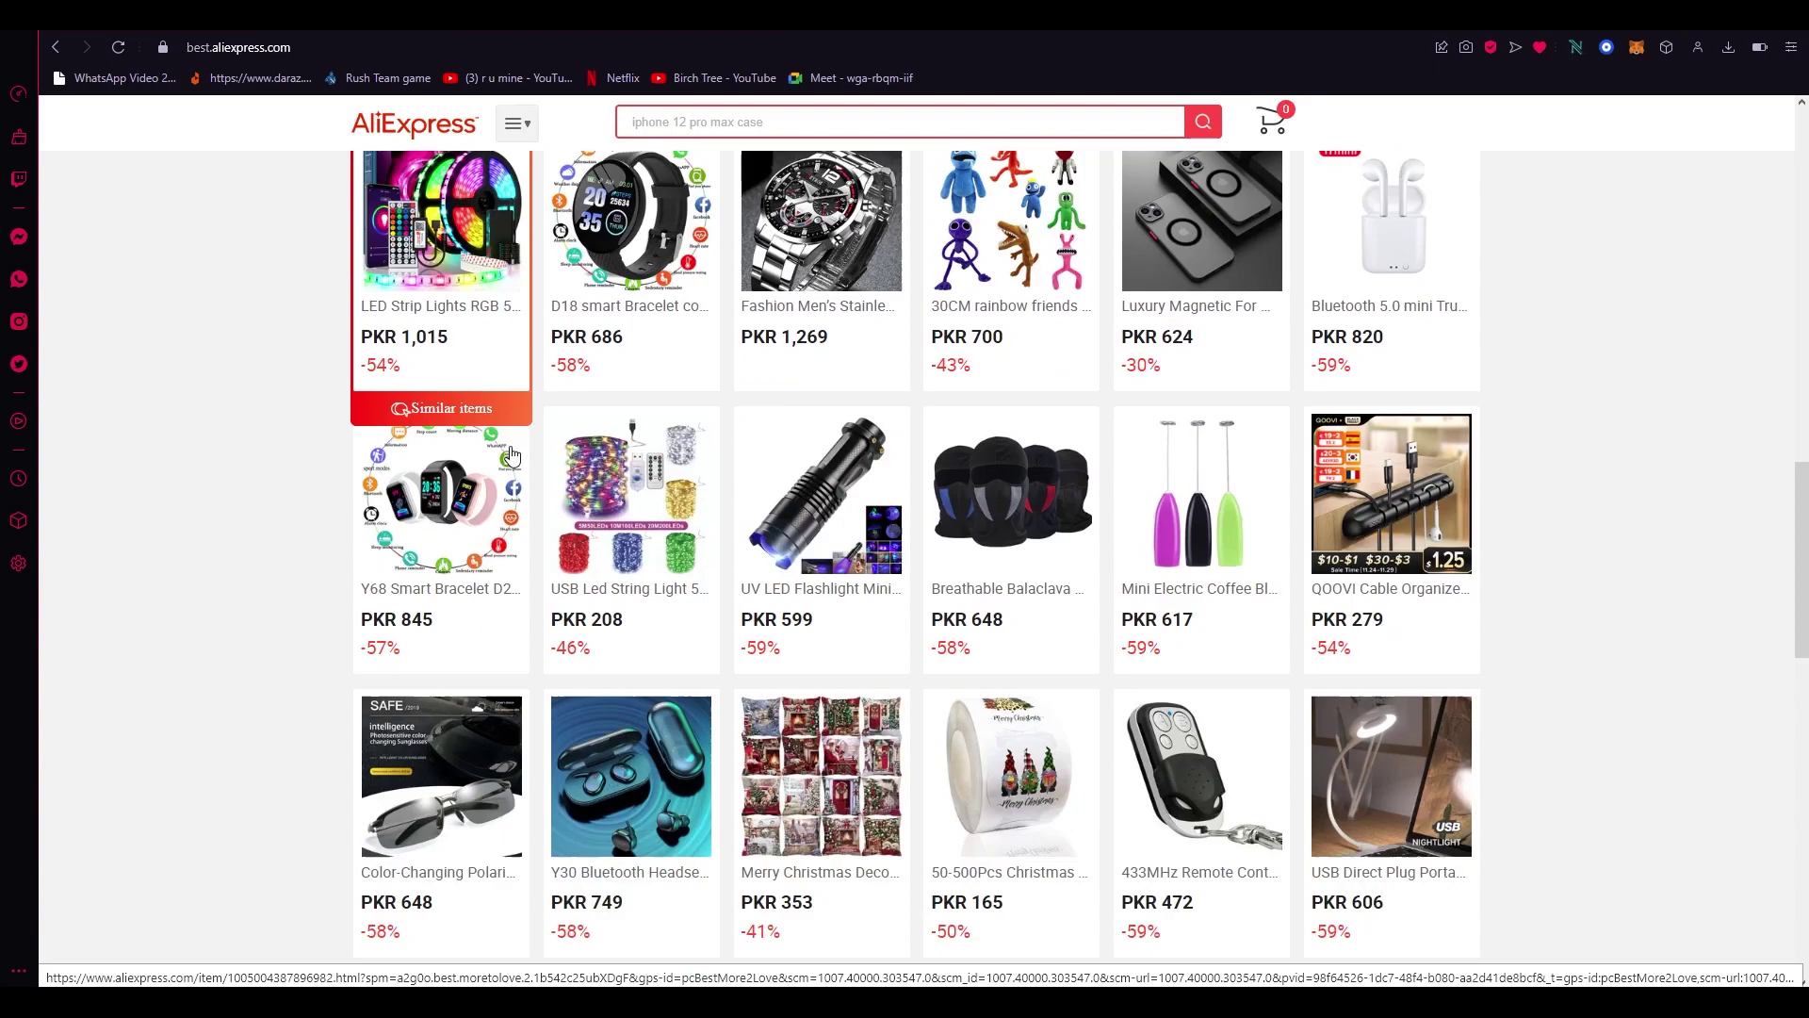
pyautogui.scroll(-1, 613, 452)
pyautogui.scroll(2, 754, 508)
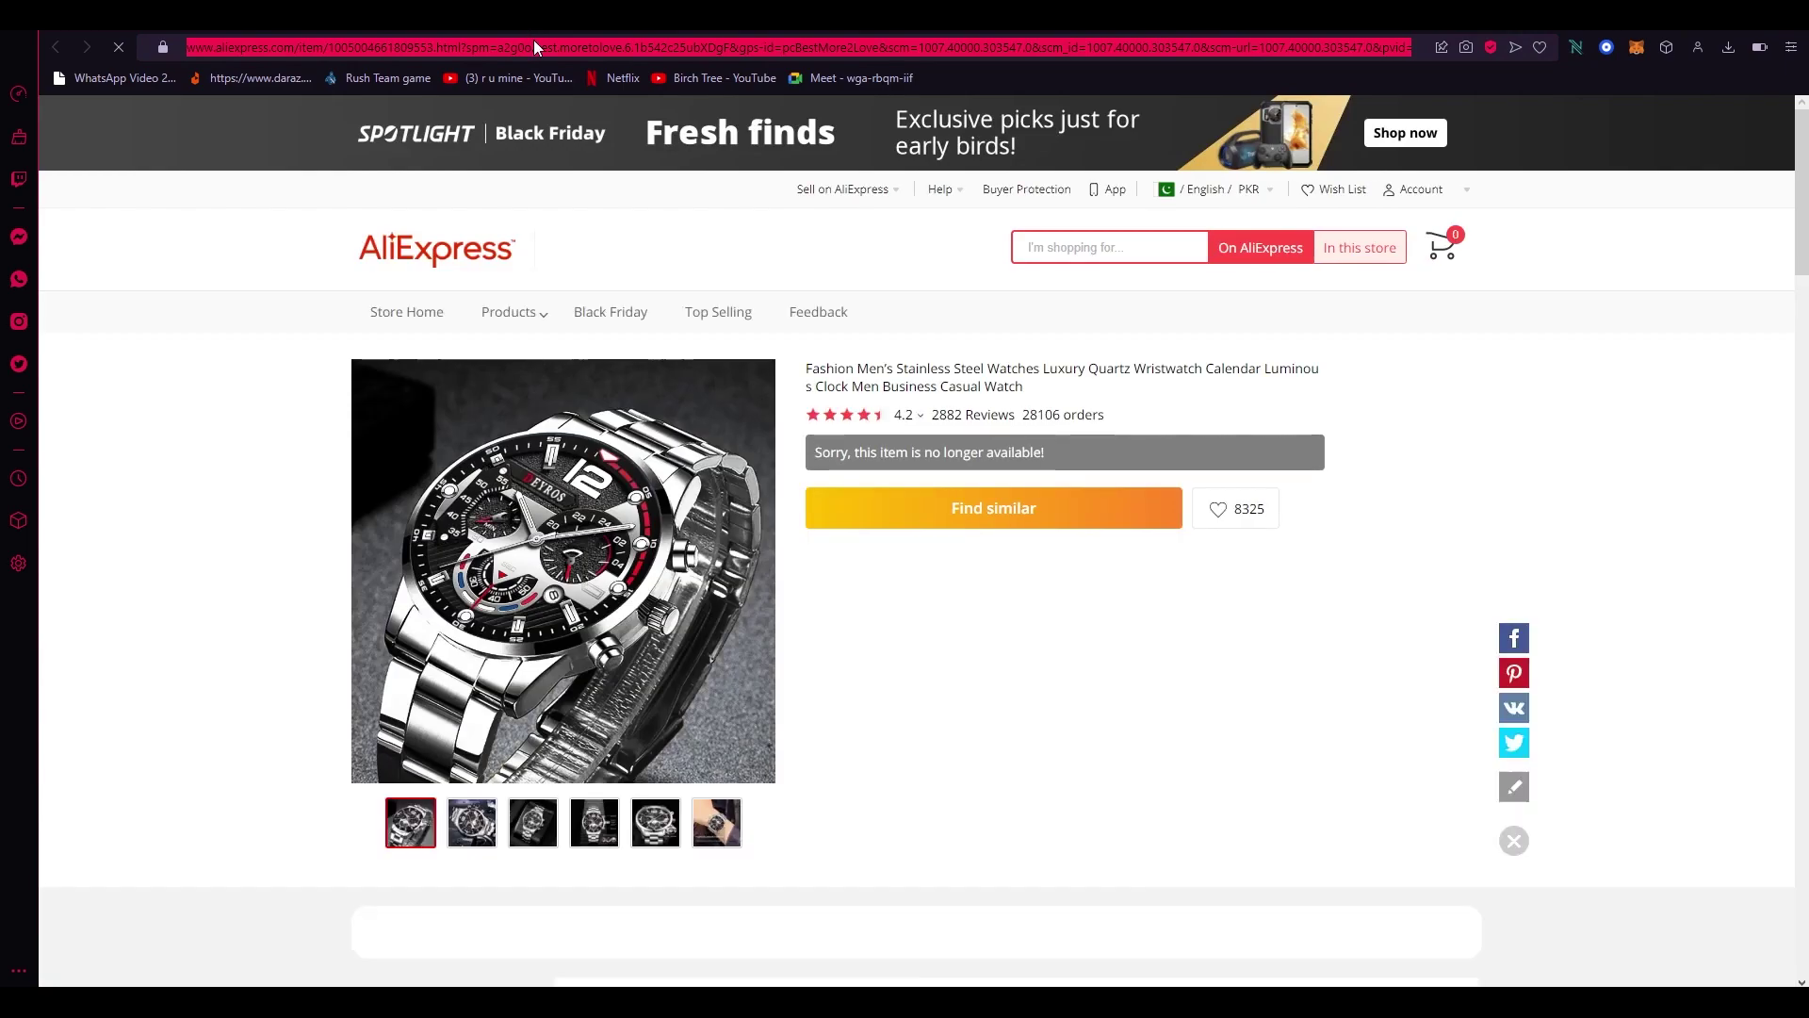
pyautogui.hotkey('alt', 'Left')
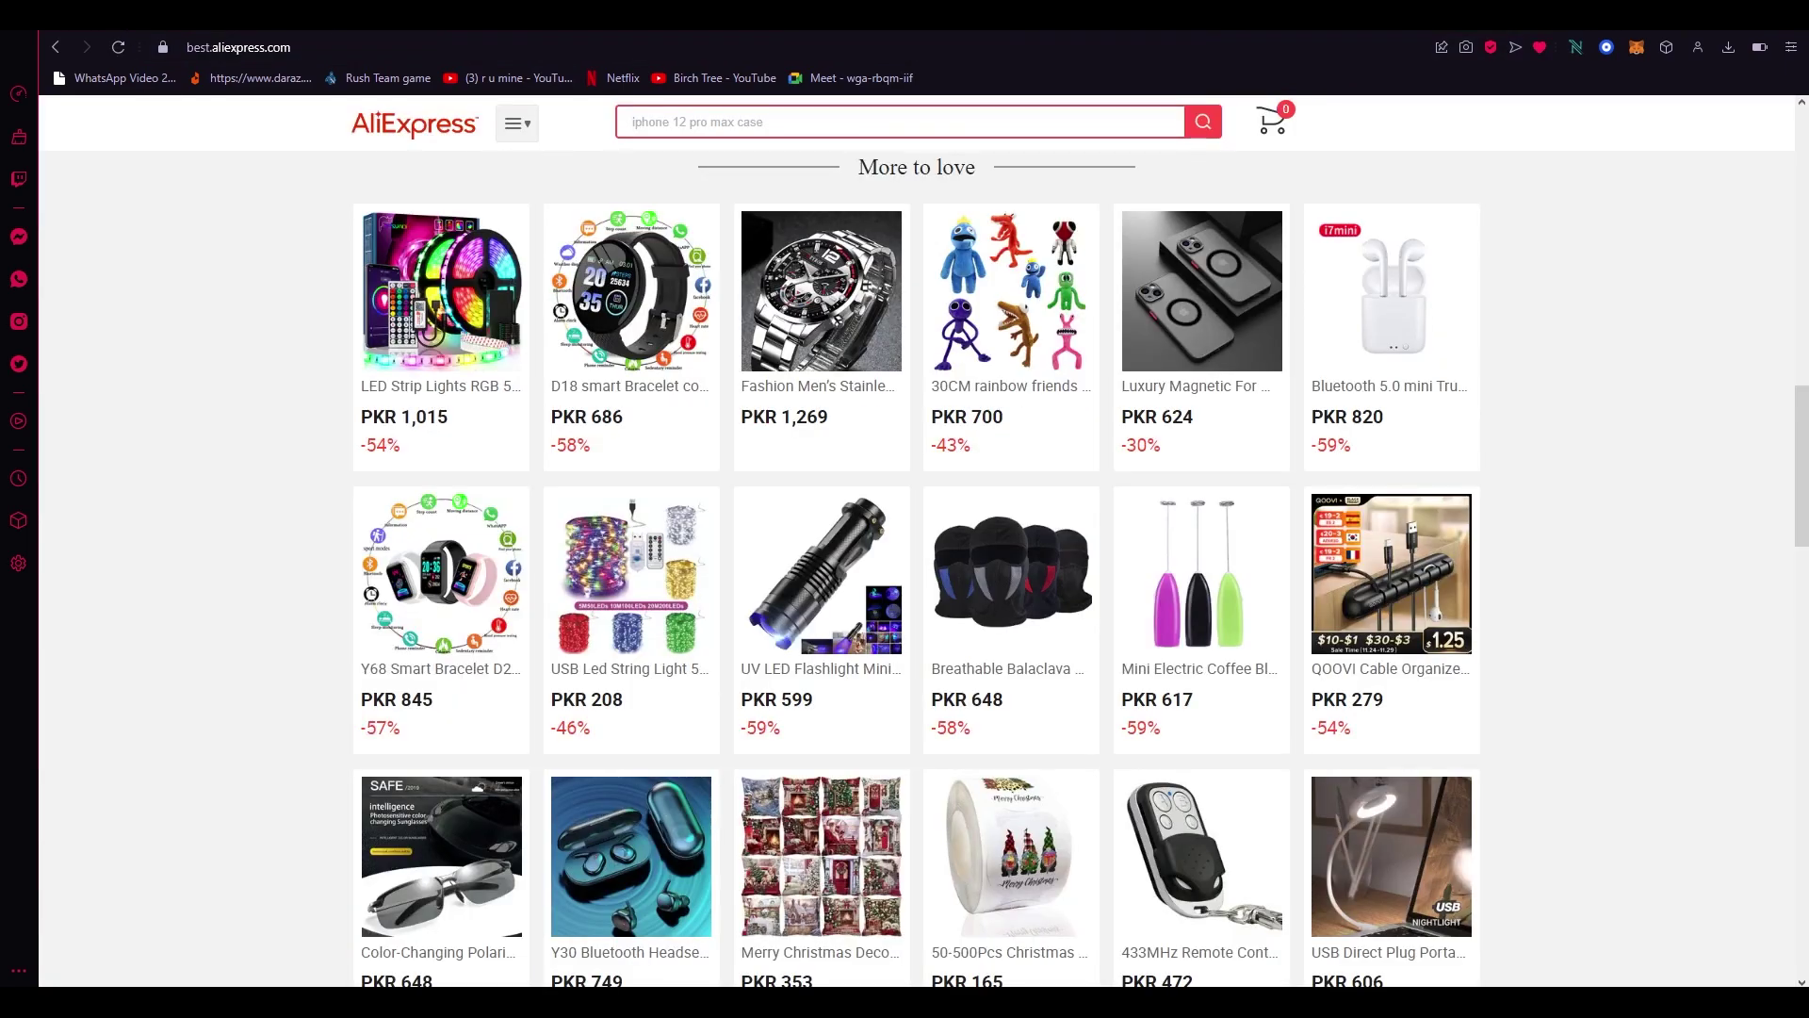
pyautogui.hotkey('ctrl', 'Tab')
# - Paste the watch's AliExpress link, submit it for import, and return to the AliExpress tab
pyautogui.click(639, 170)
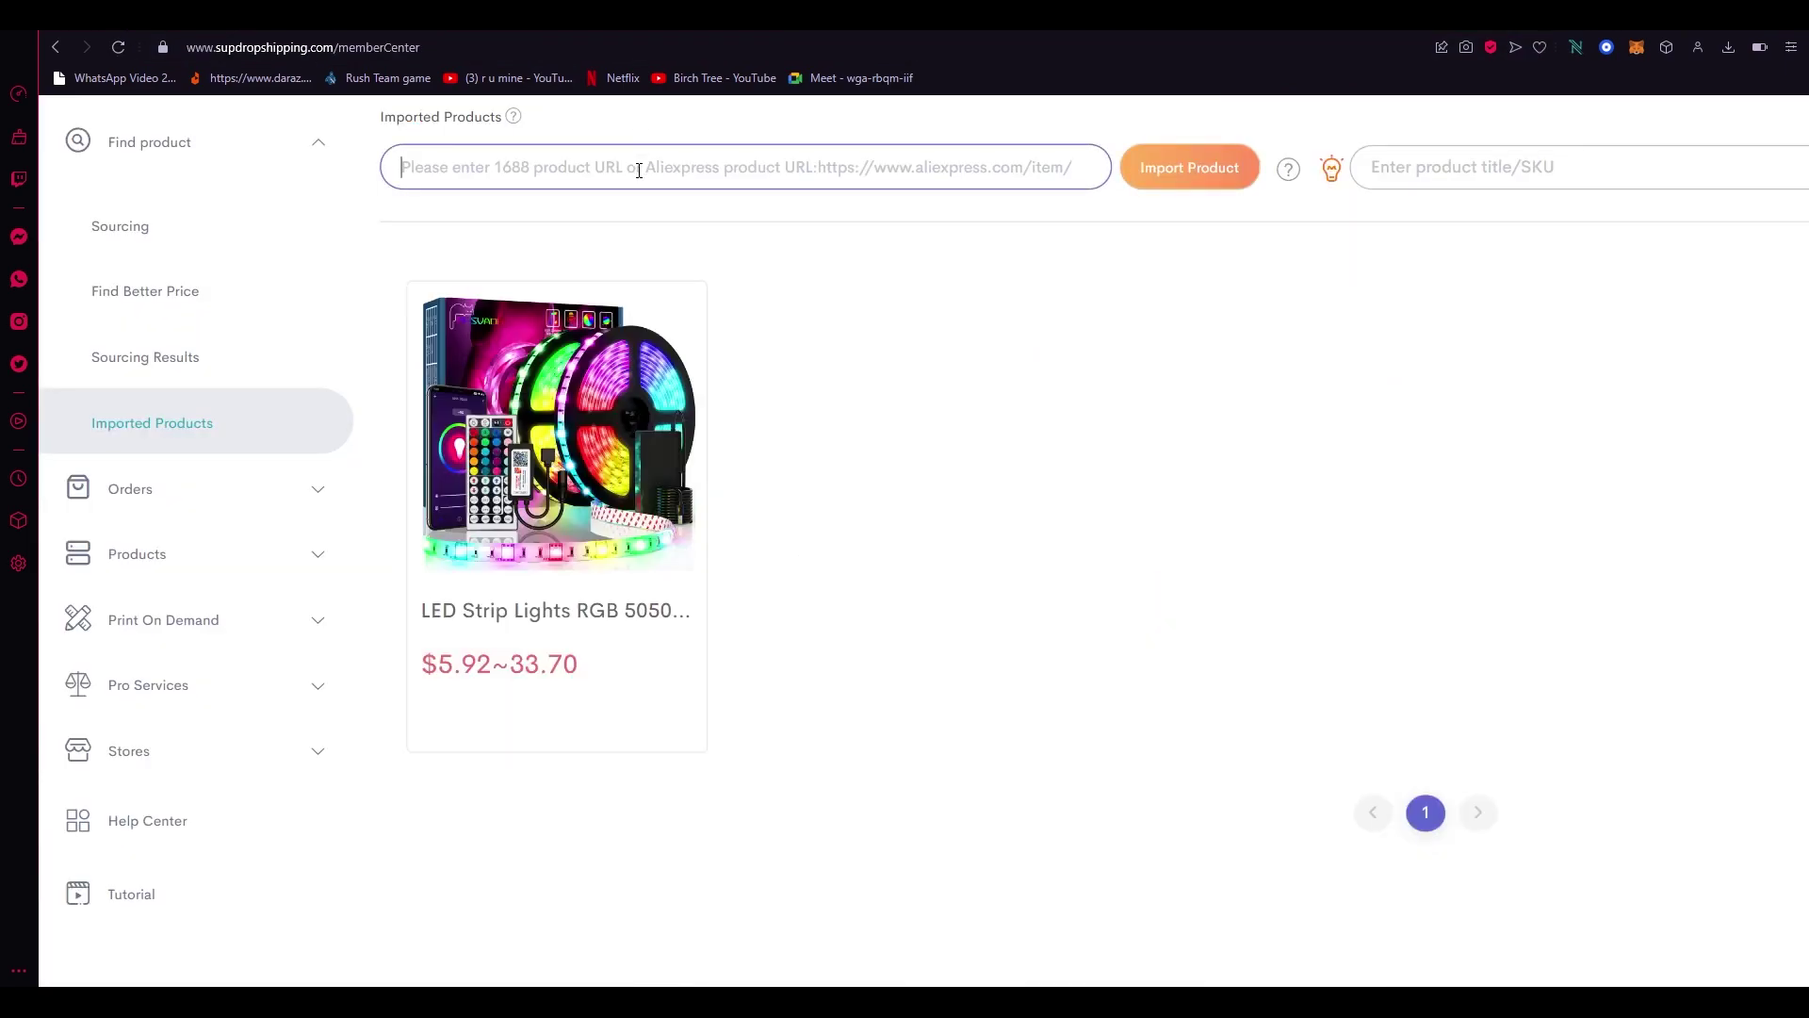
pyautogui.hotkey('ctrl', 'v')
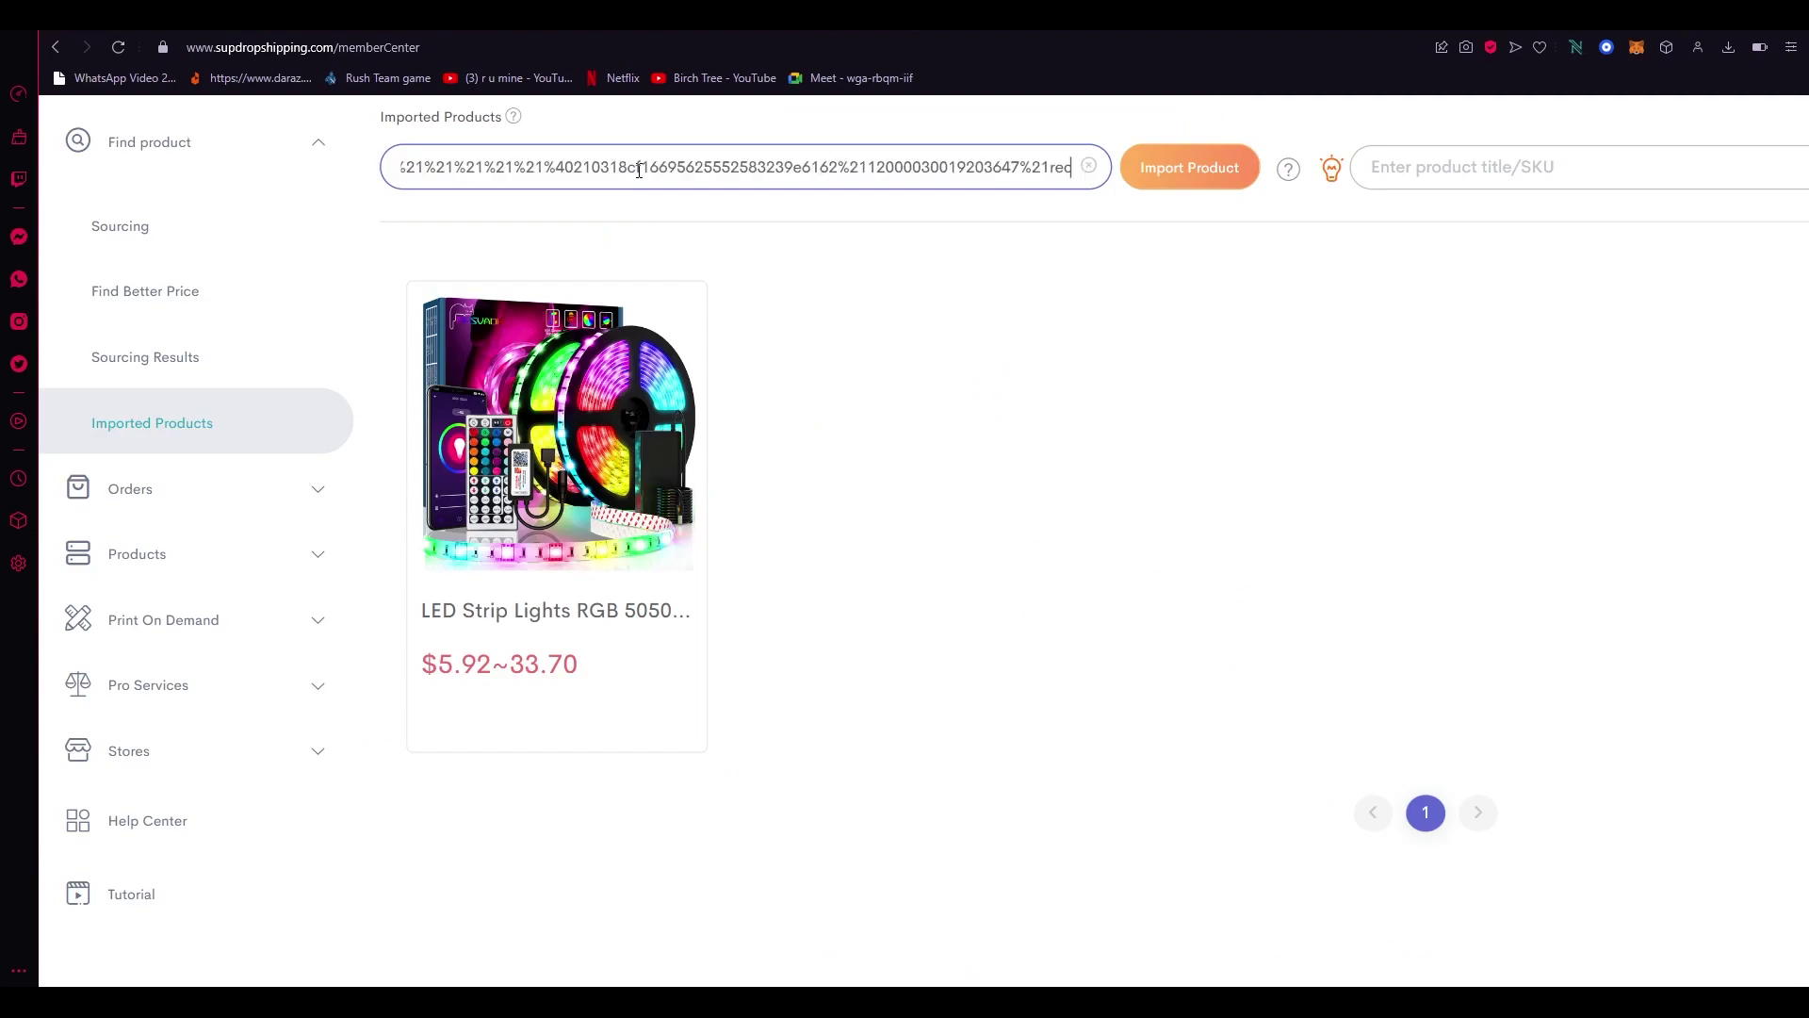
pyautogui.click(1162, 164)
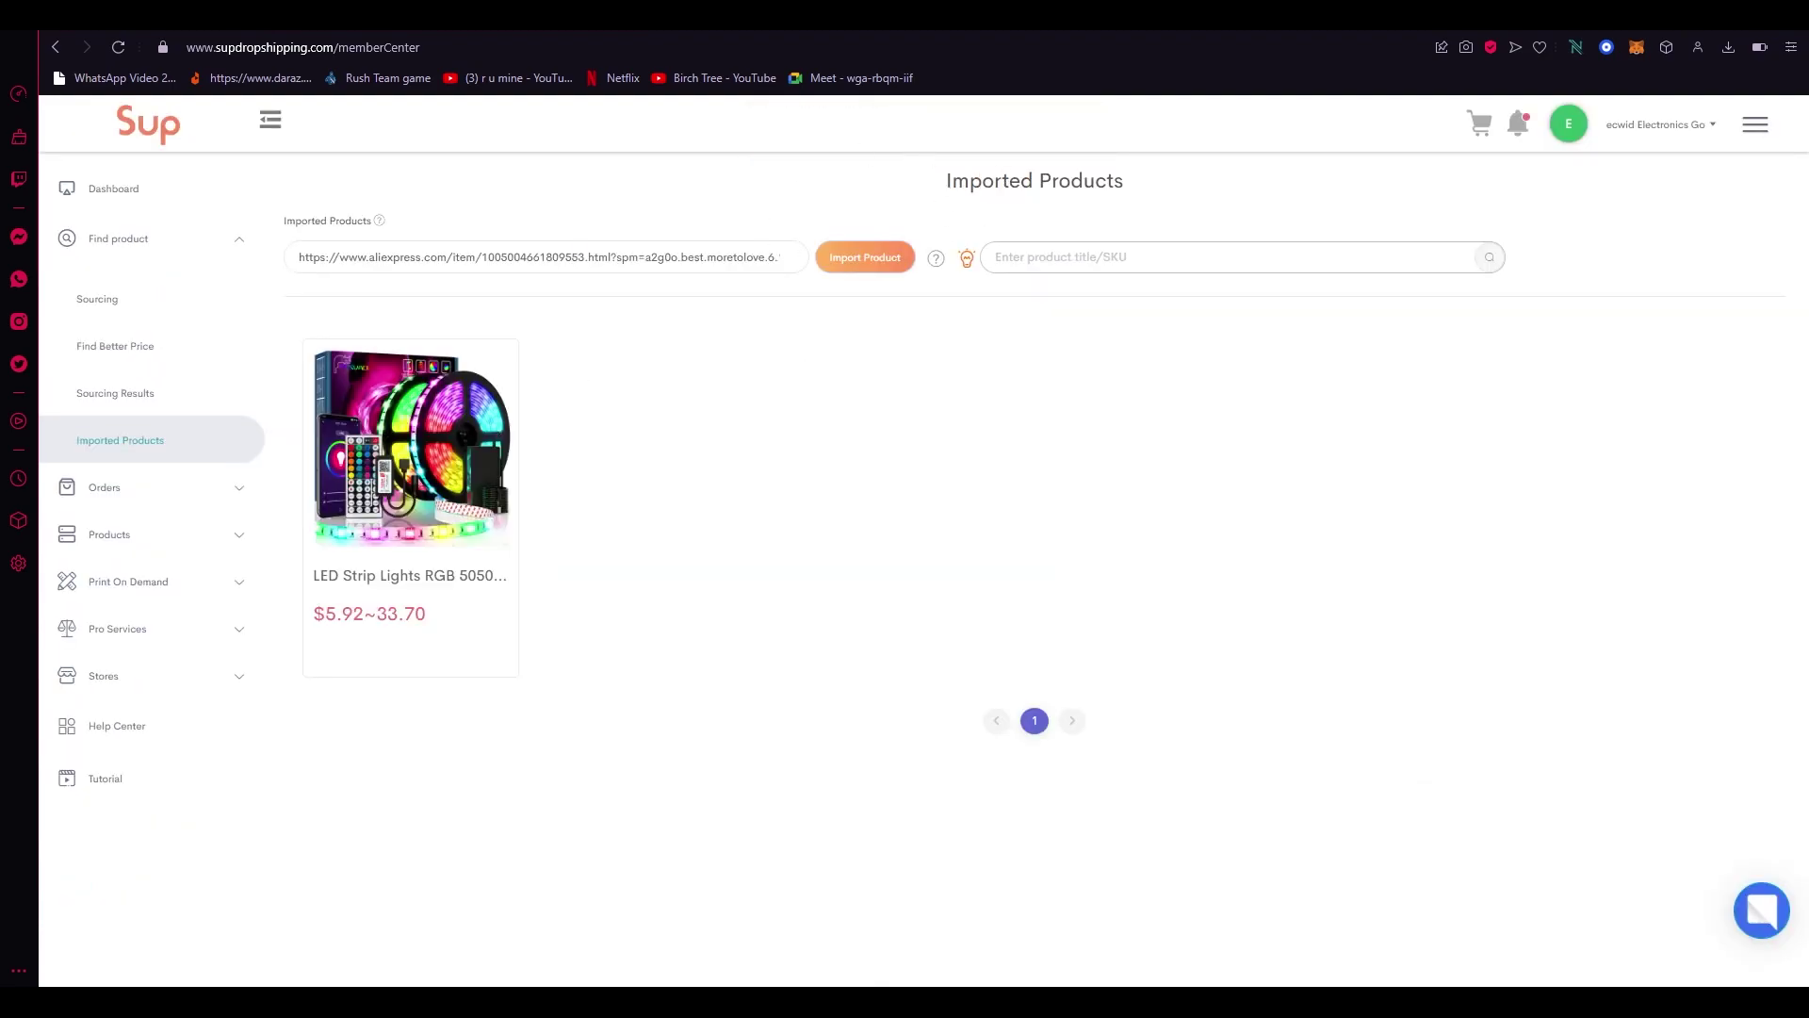
pyautogui.hotkey('ctrl', 'Tab')
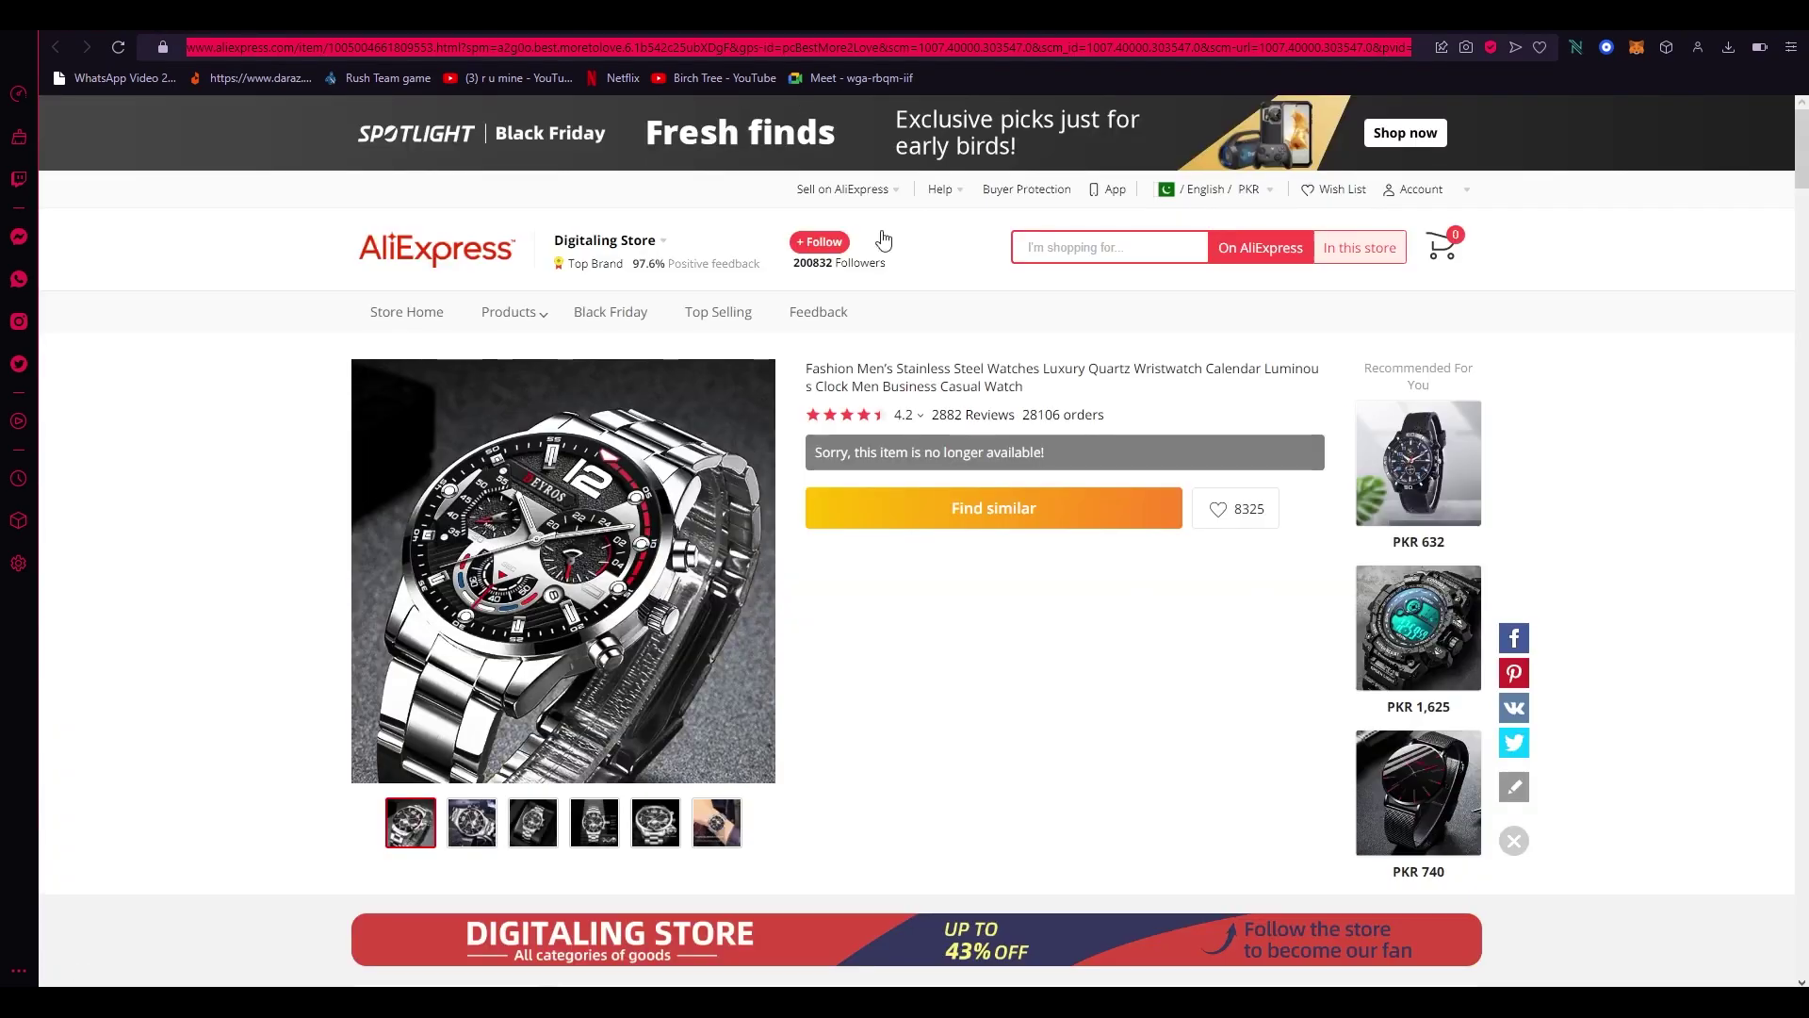
# - Scroll through the unavailable Stainless Steel watch page and its store section
pyautogui.scroll(-3, 843, 366)
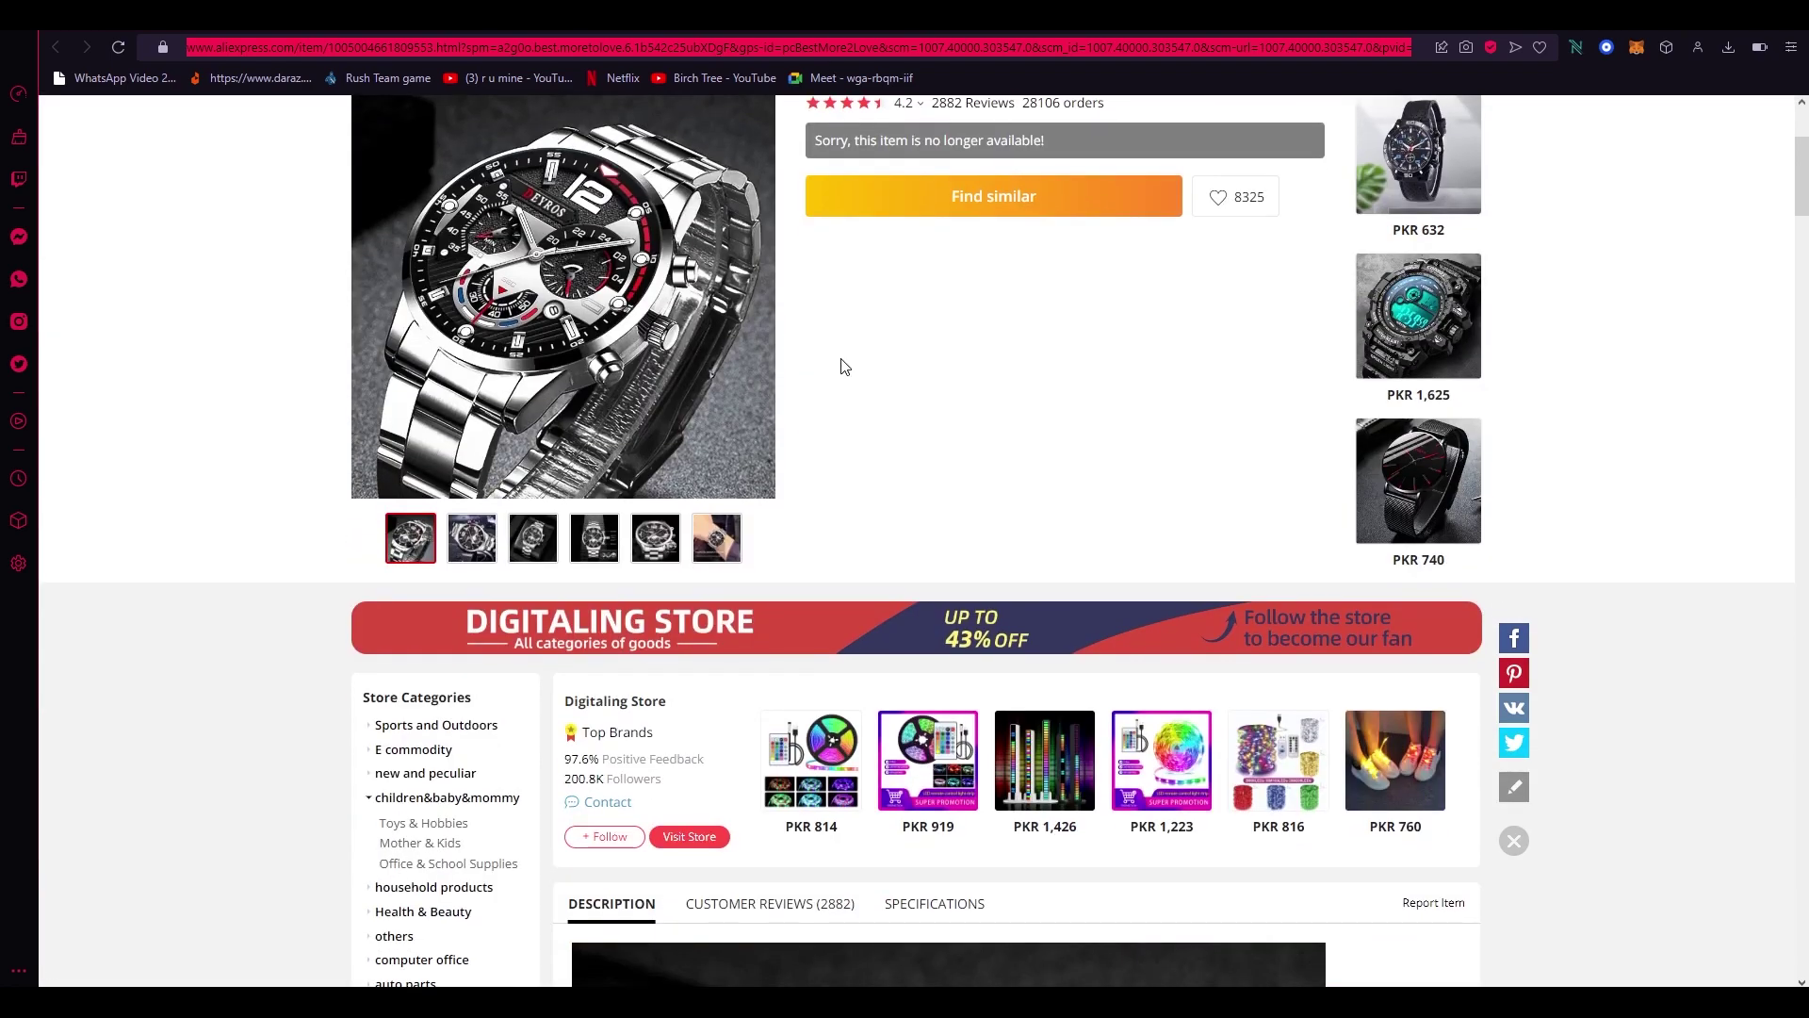
pyautogui.scroll(3, 843, 366)
pyautogui.scroll(-7, 942, 424)
pyautogui.scroll(7, 1037, 452)
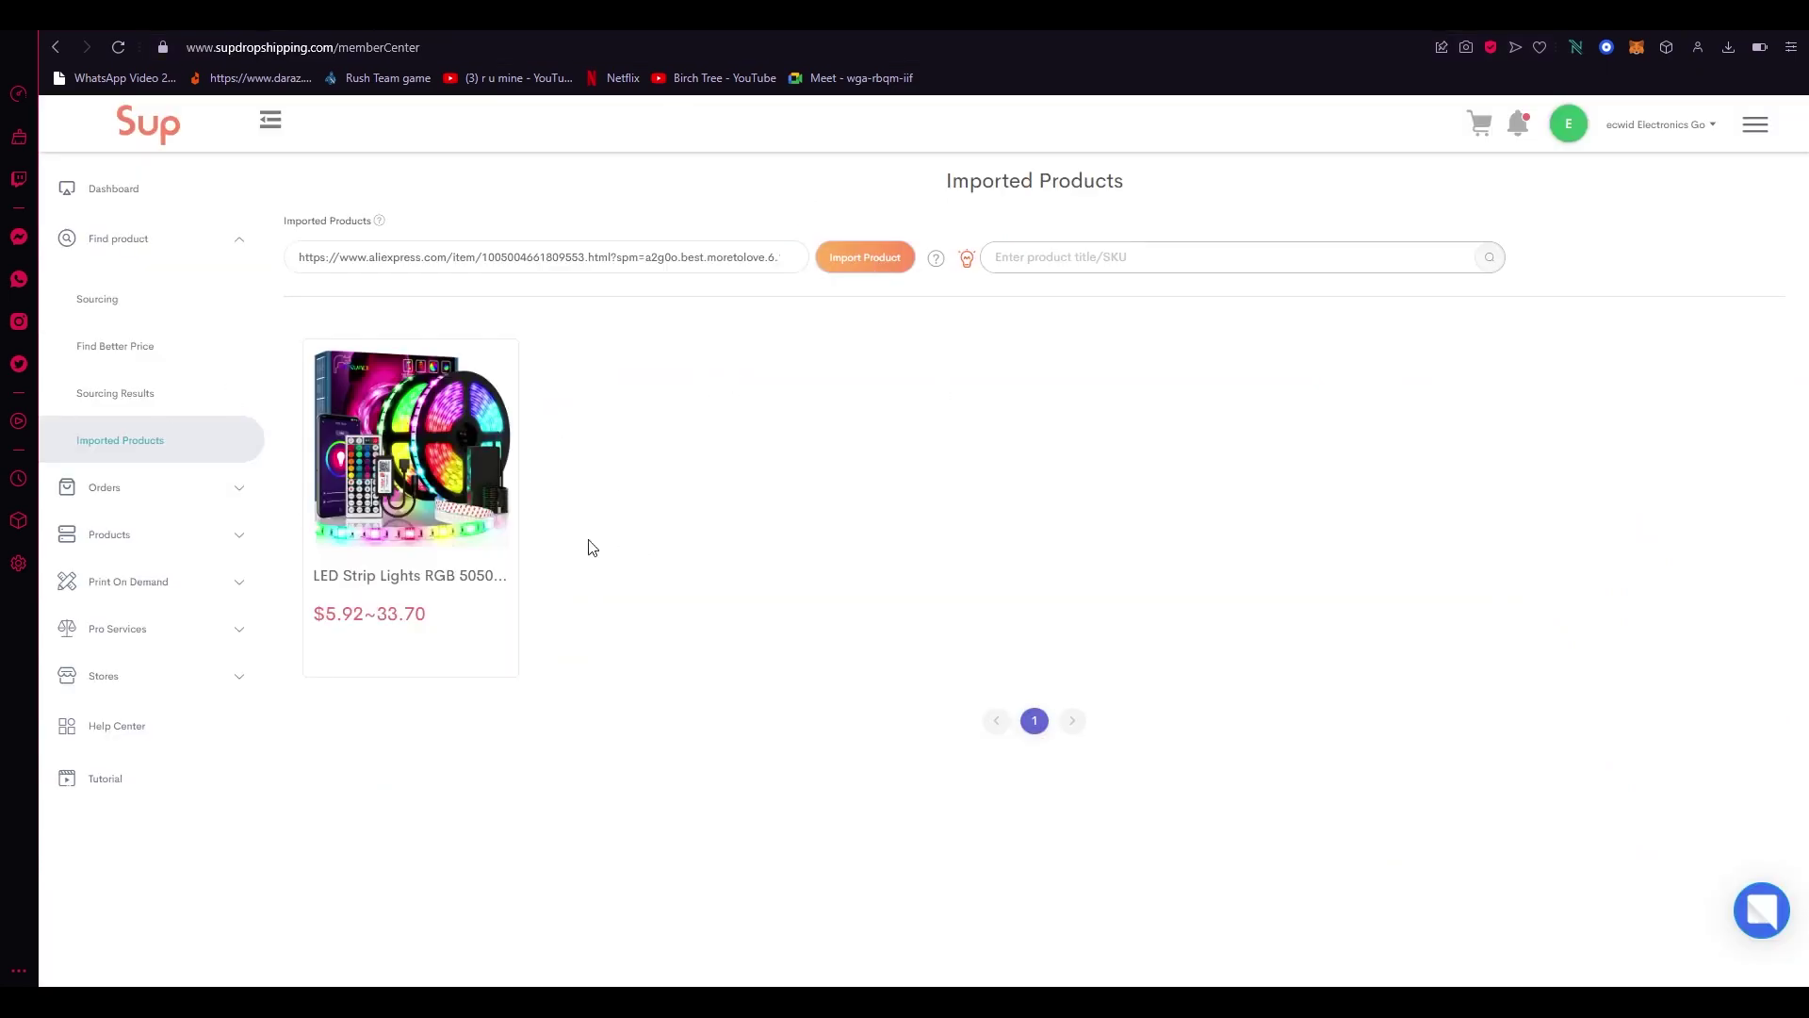
# - Bring up the LED strip's List it to Store form and scroll its 256-variant table
pyautogui.moveTo(442, 455)
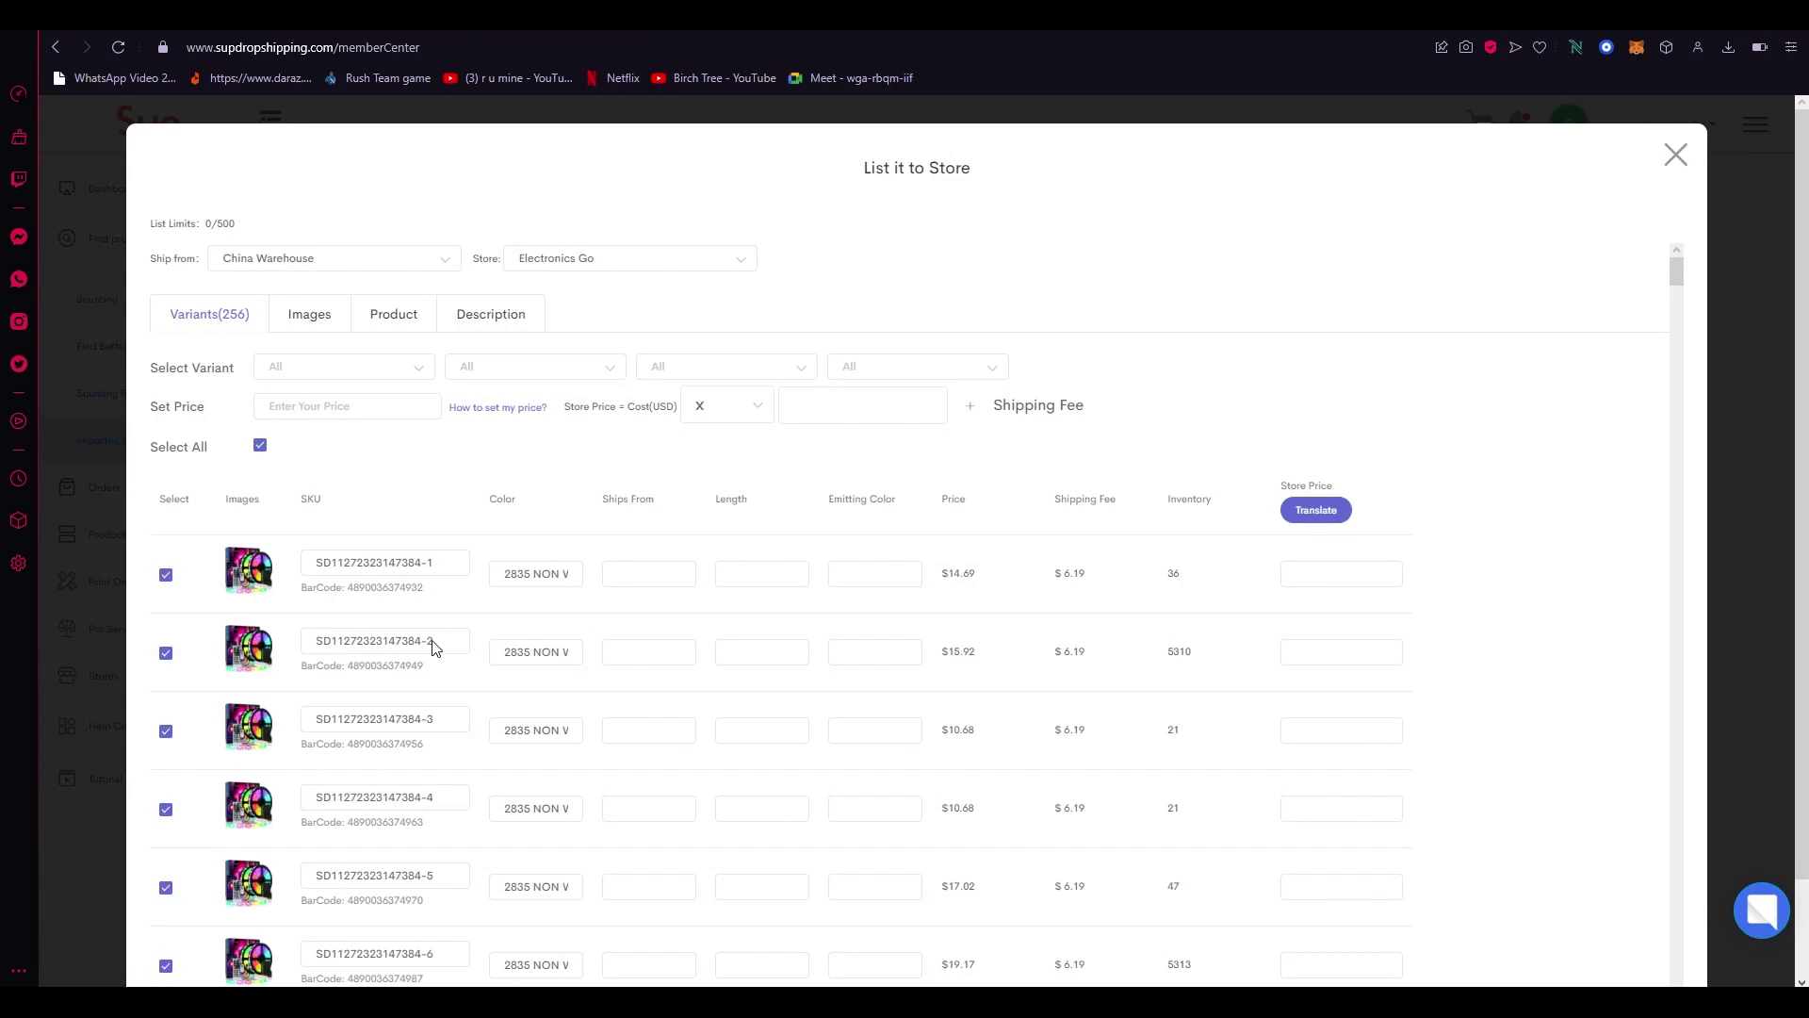
pyautogui.scroll(-10, 950, 560)
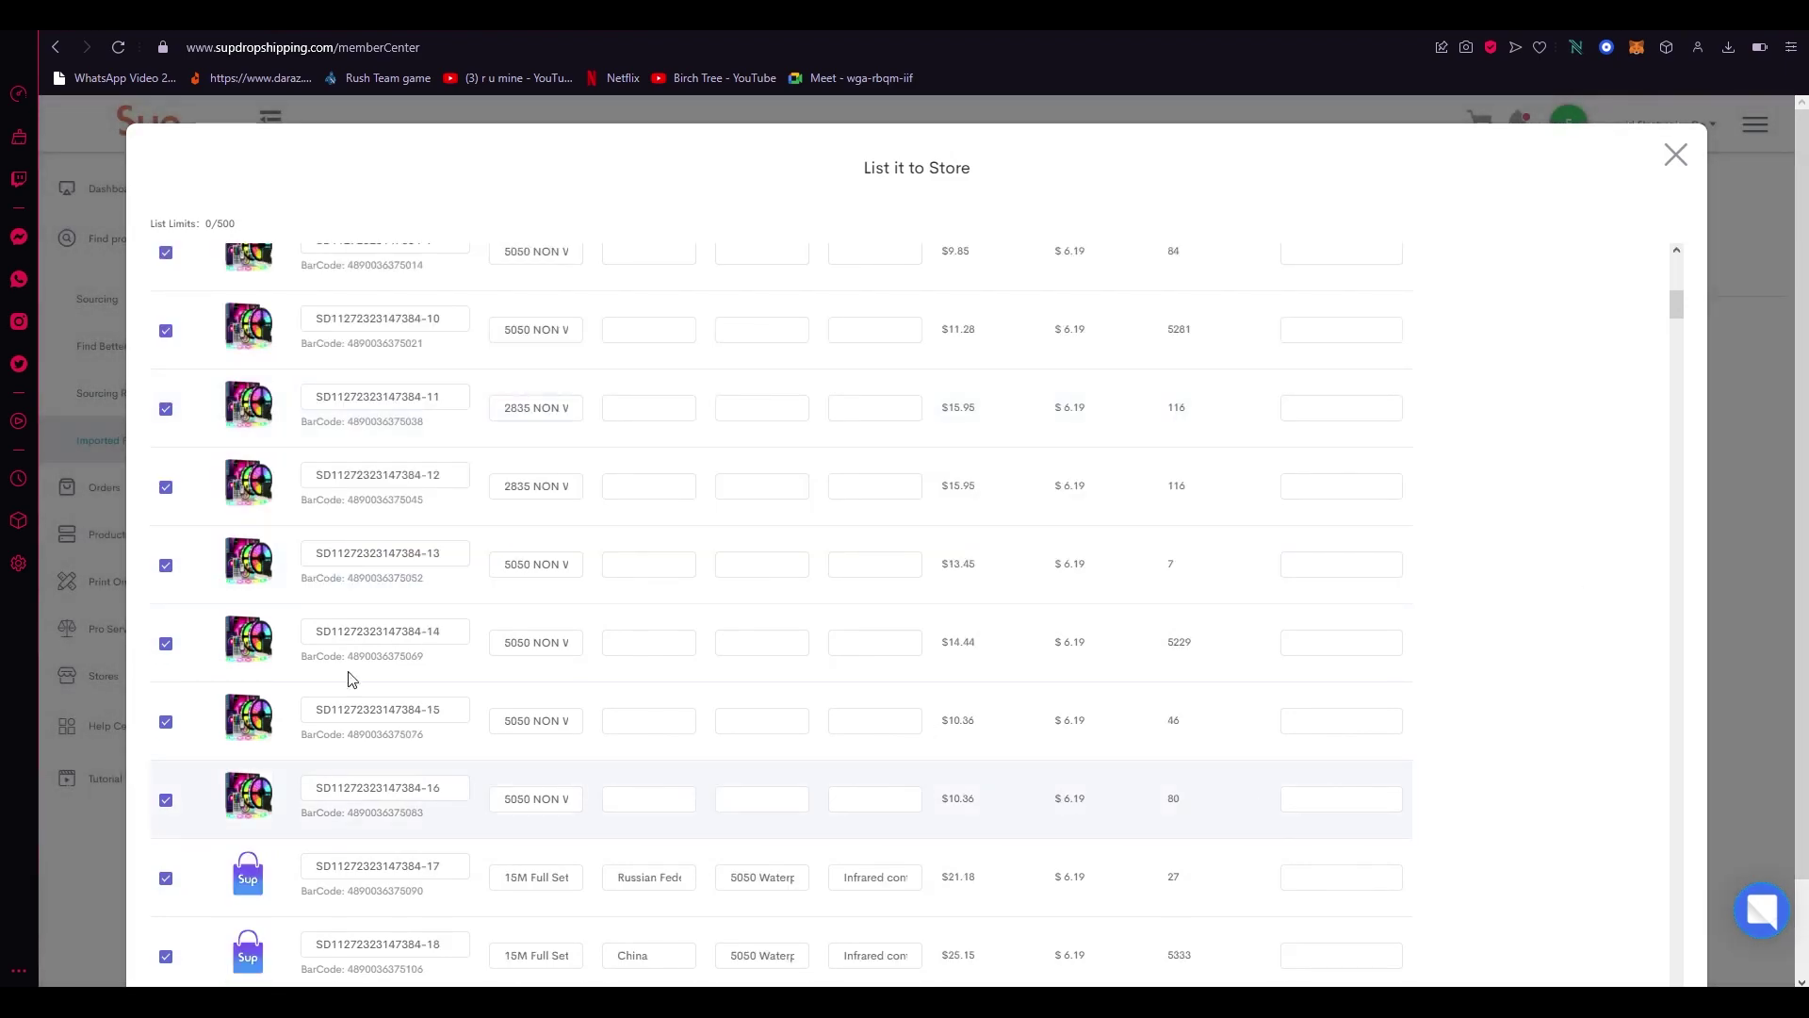
pyautogui.scroll(-6, 725, 463)
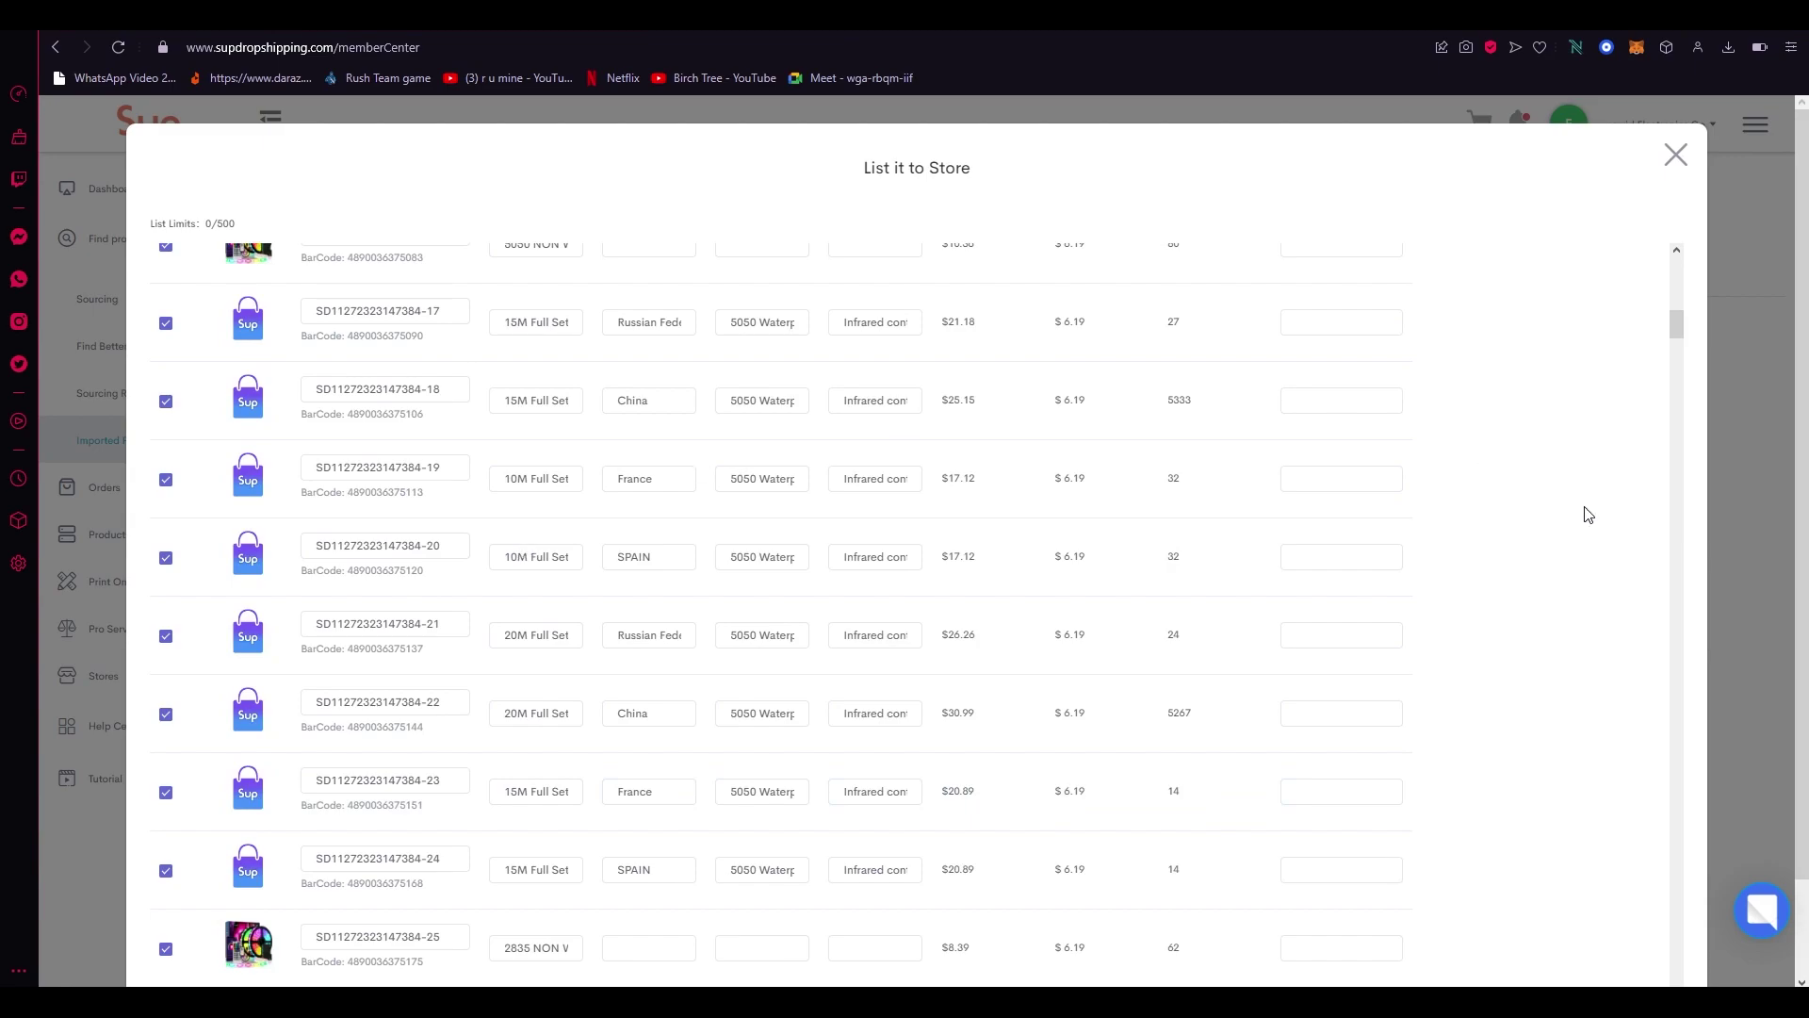
pyautogui.scroll(-20, 1621, 427)
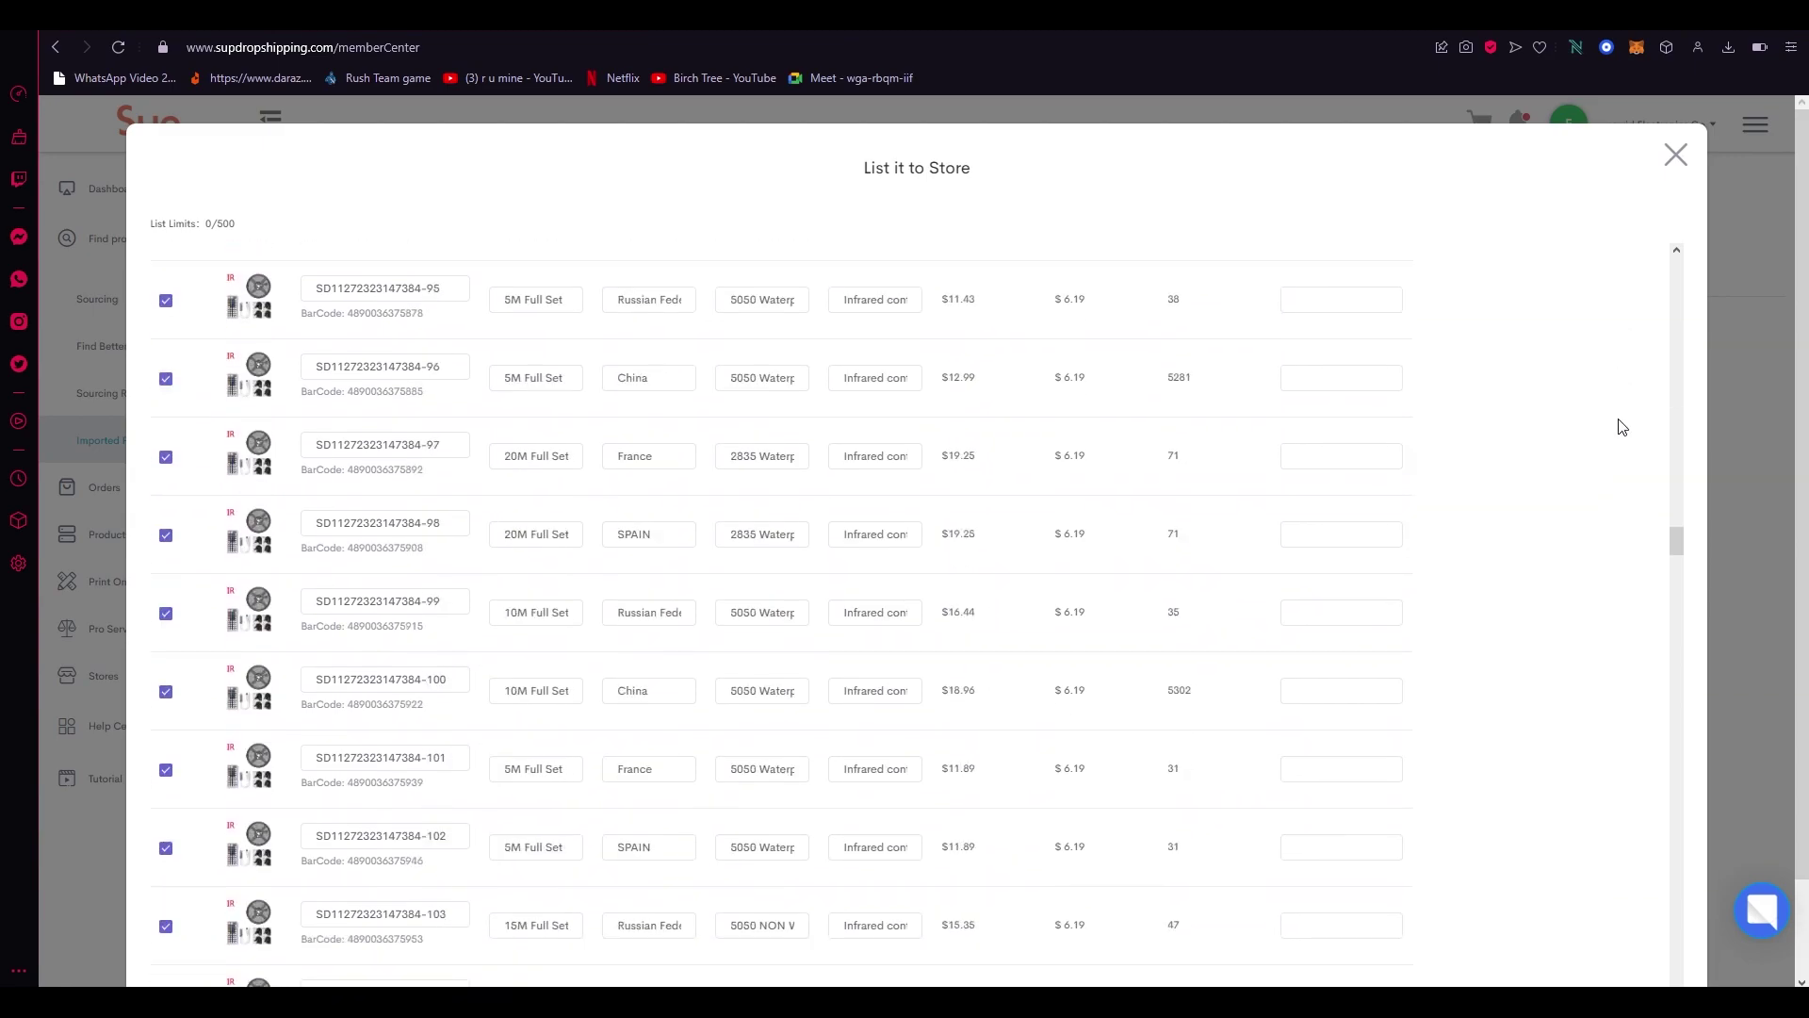
pyautogui.scroll(-20, 1620, 427)
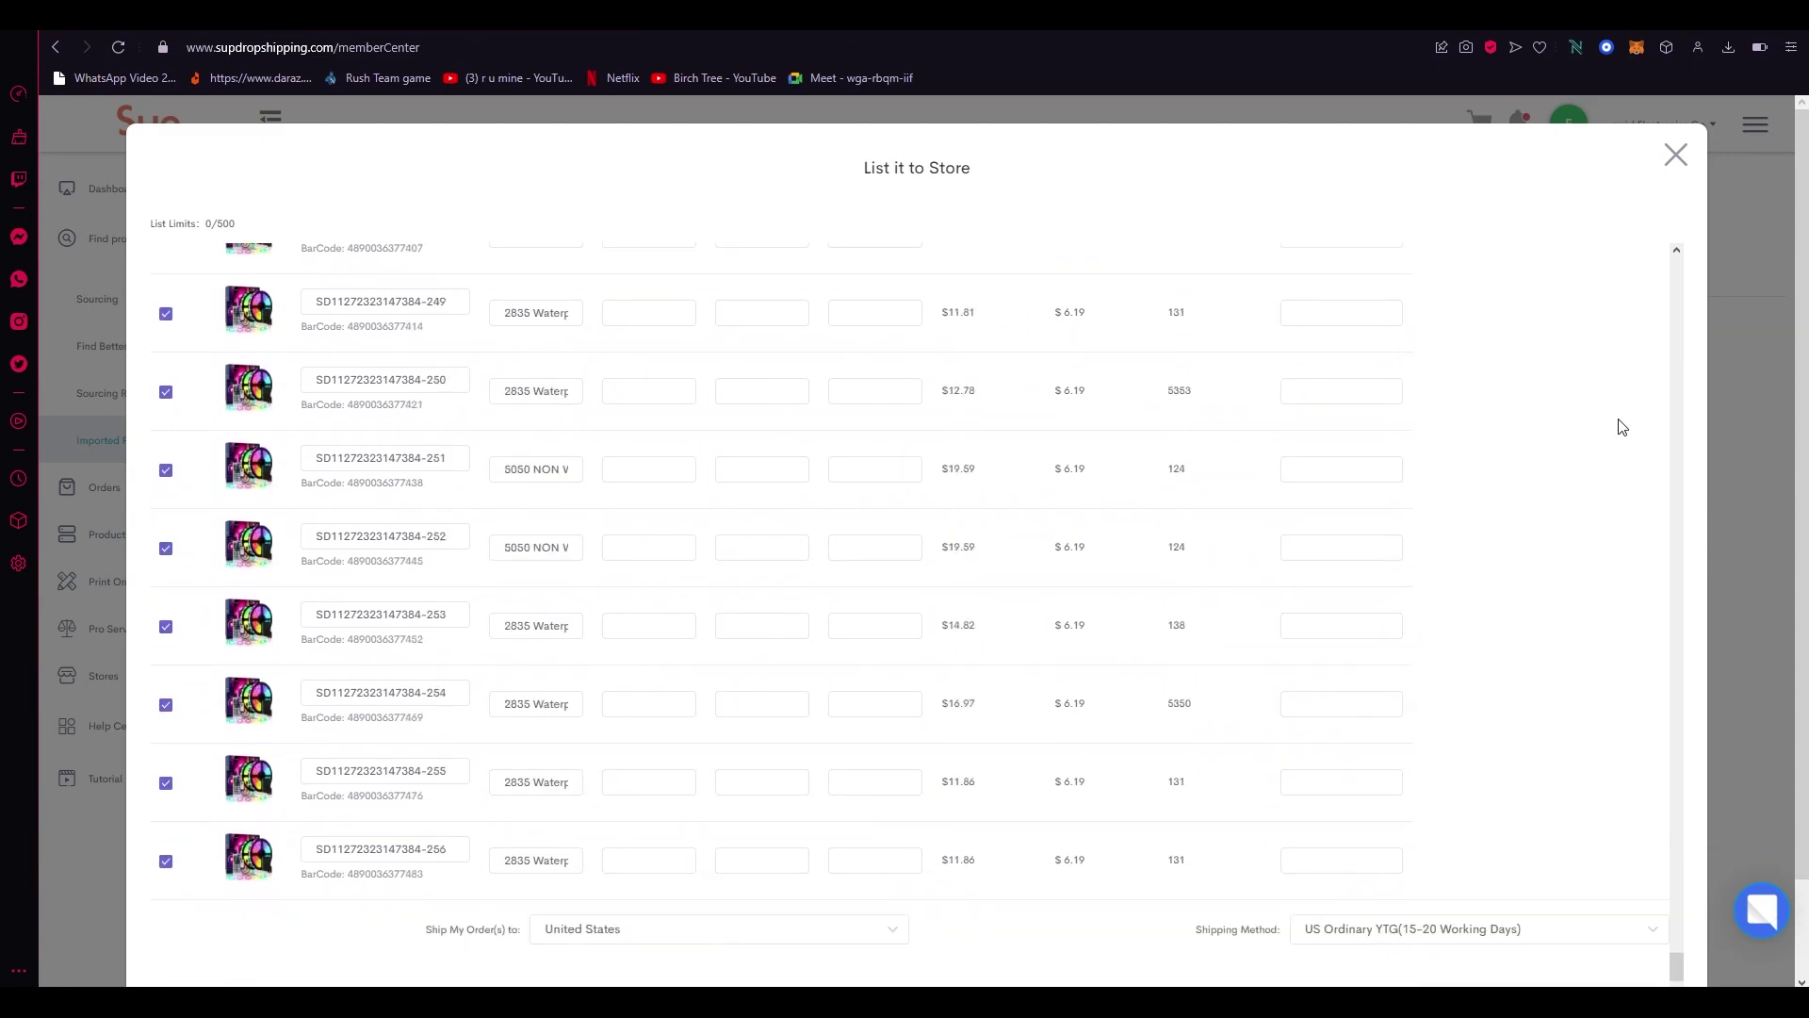
pyautogui.scroll(20, 1620, 427)
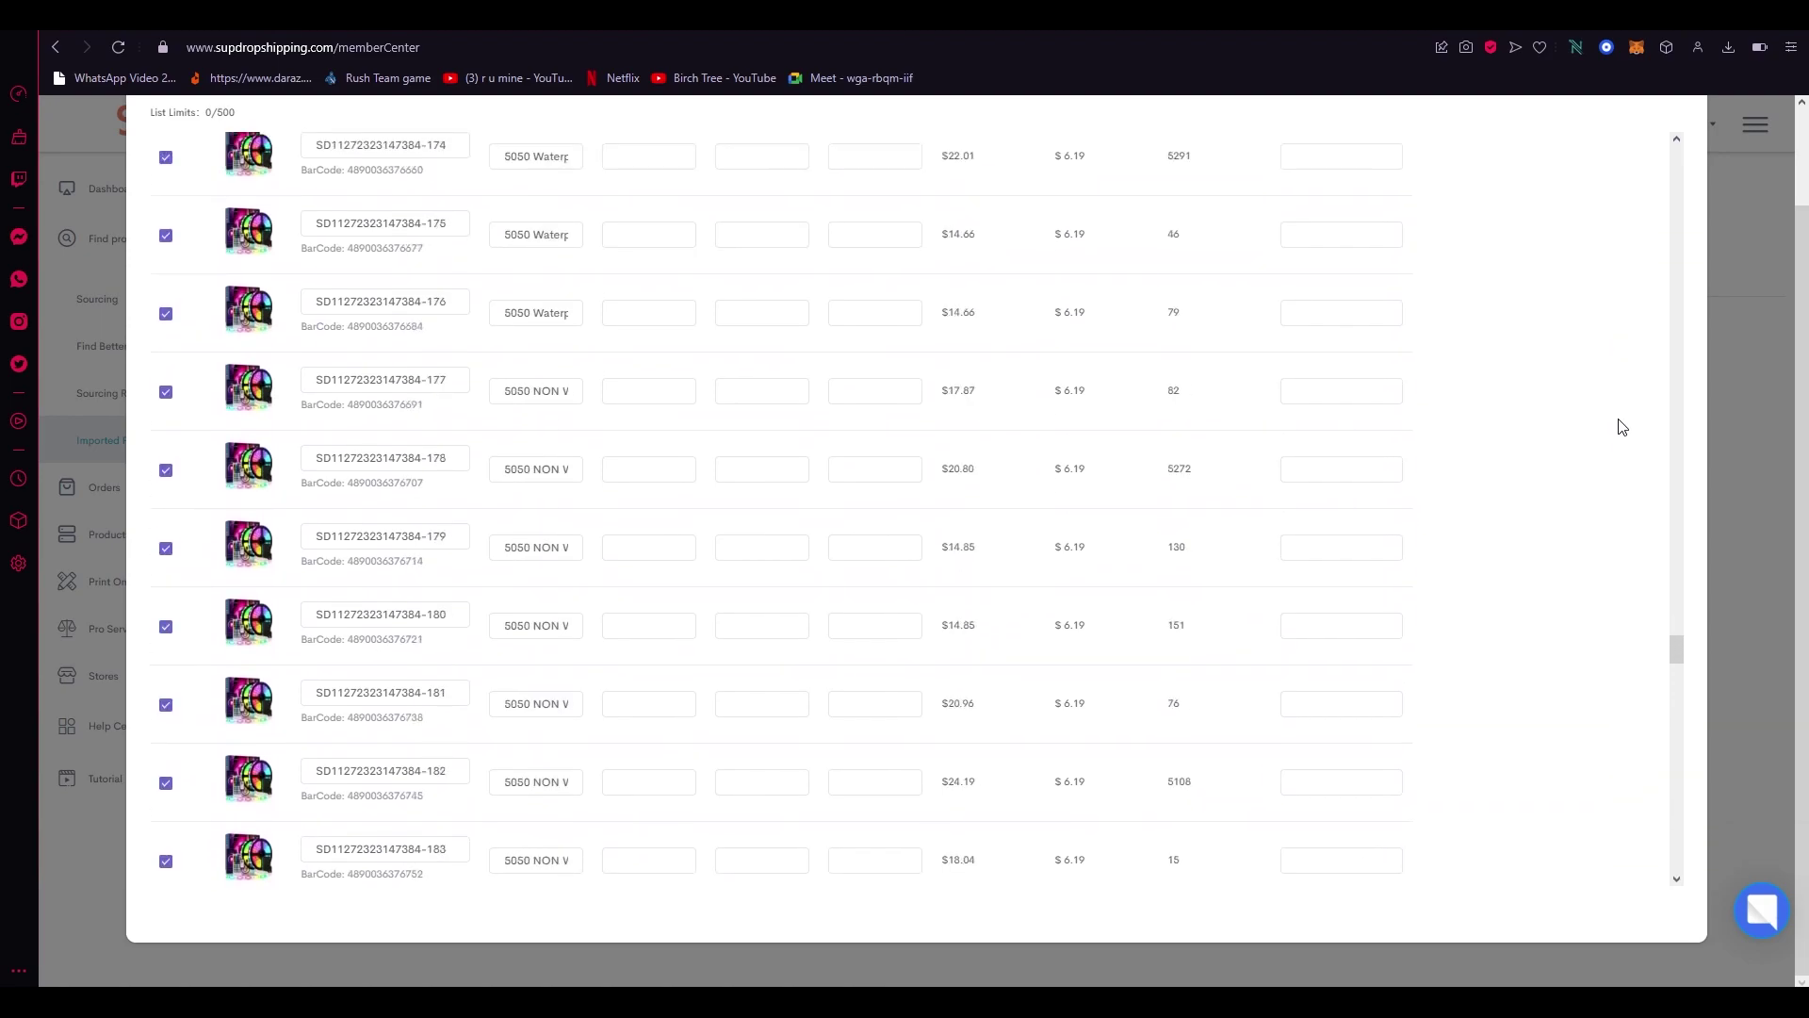
pyautogui.scroll(20, 1621, 427)
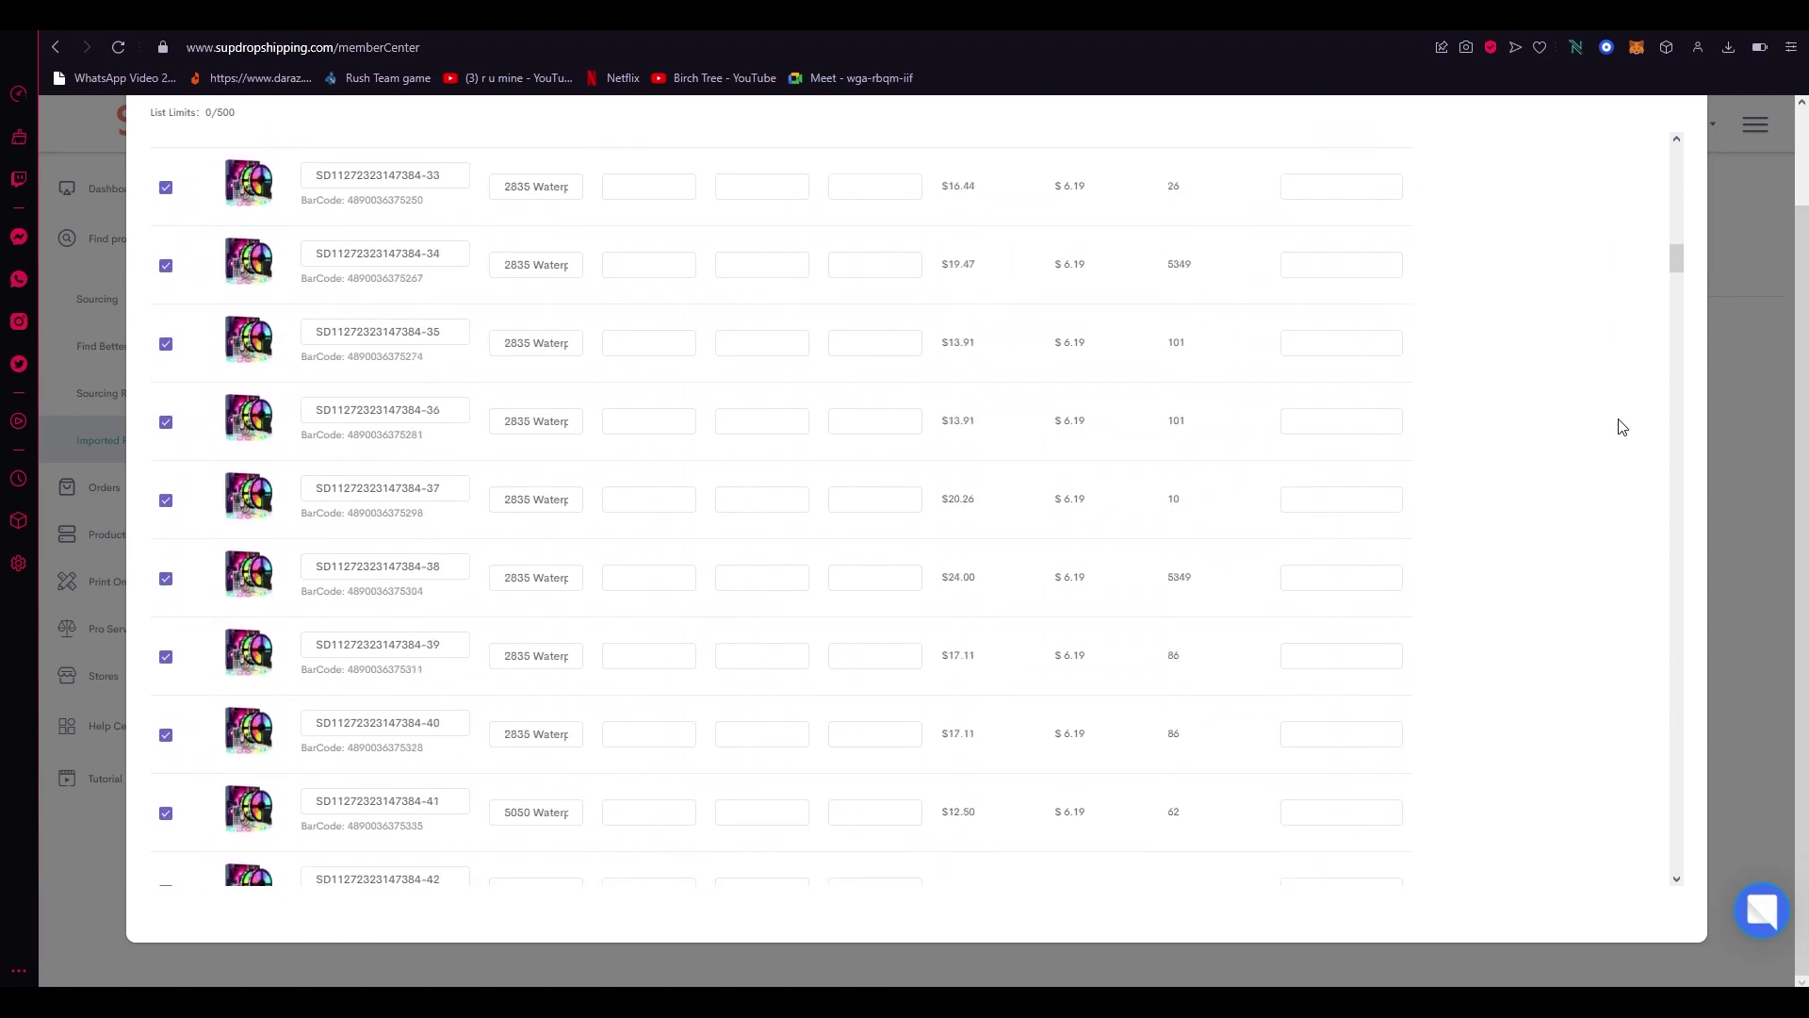
pyautogui.scroll(10, 1621, 427)
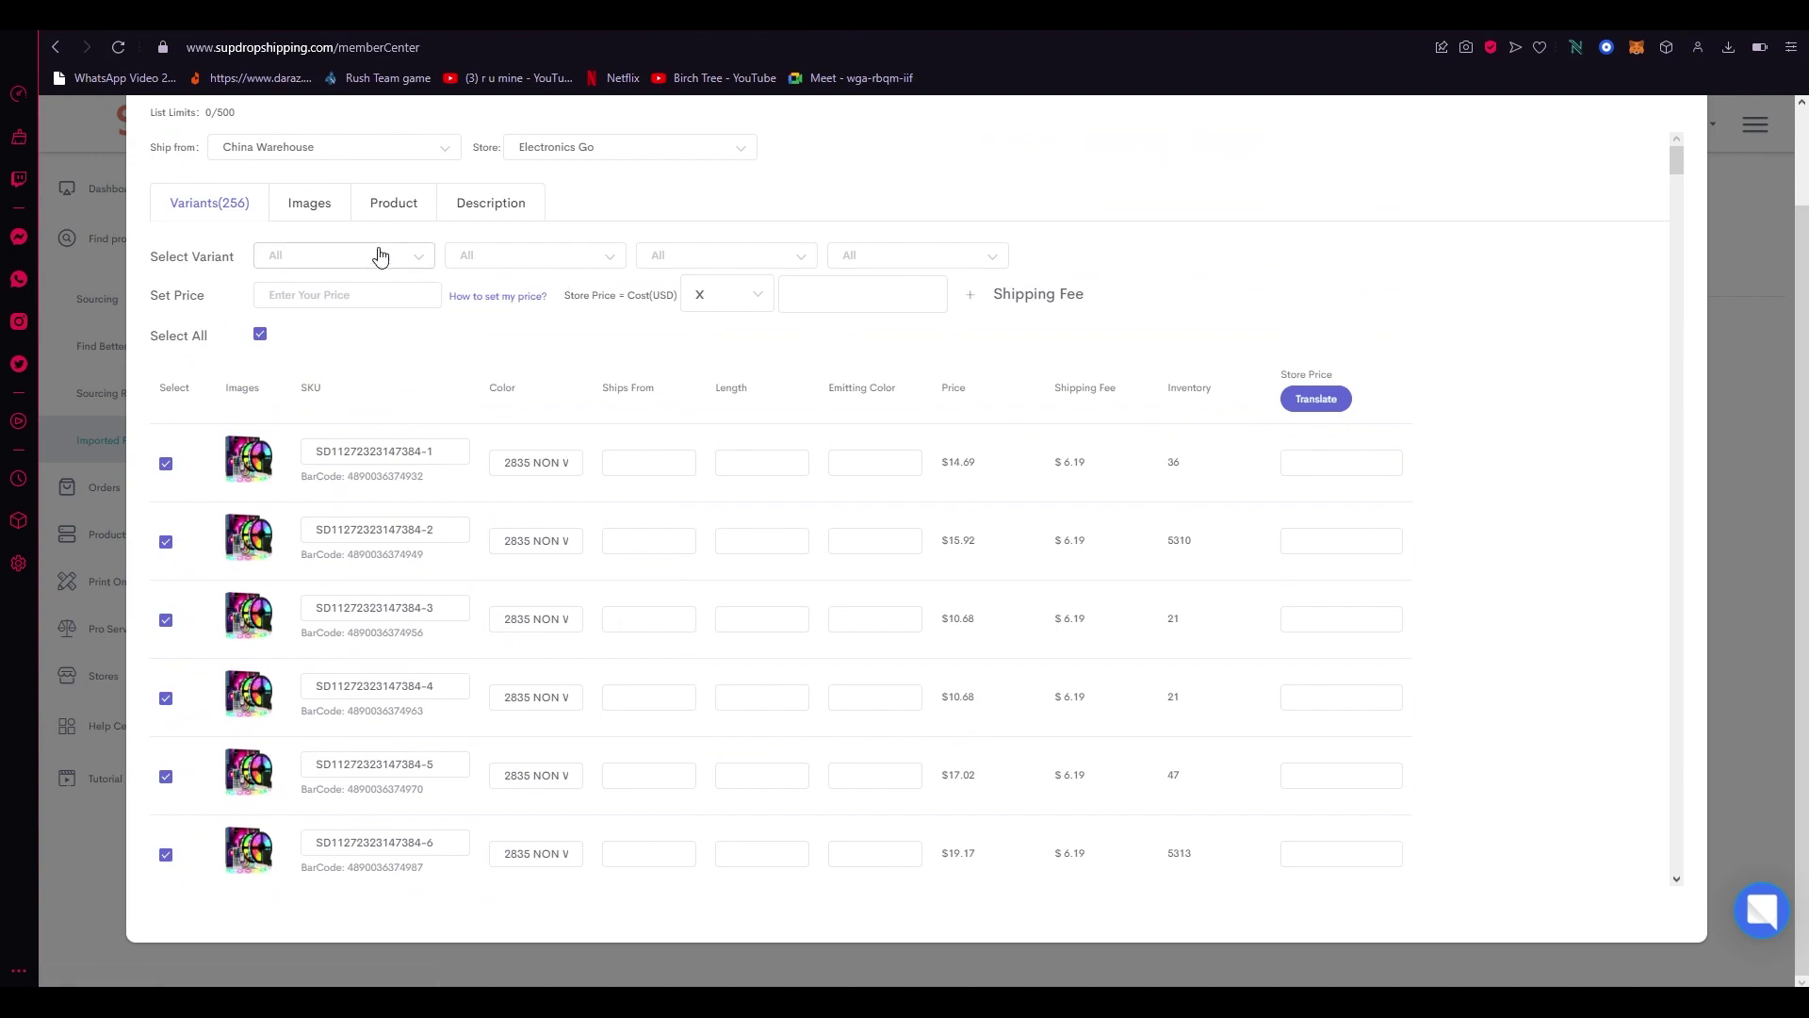
# - Review the China Warehouse ship-from, Electronics Go store and variant filter dropdowns
pyautogui.click(440, 151)
pyautogui.click(440, 151)
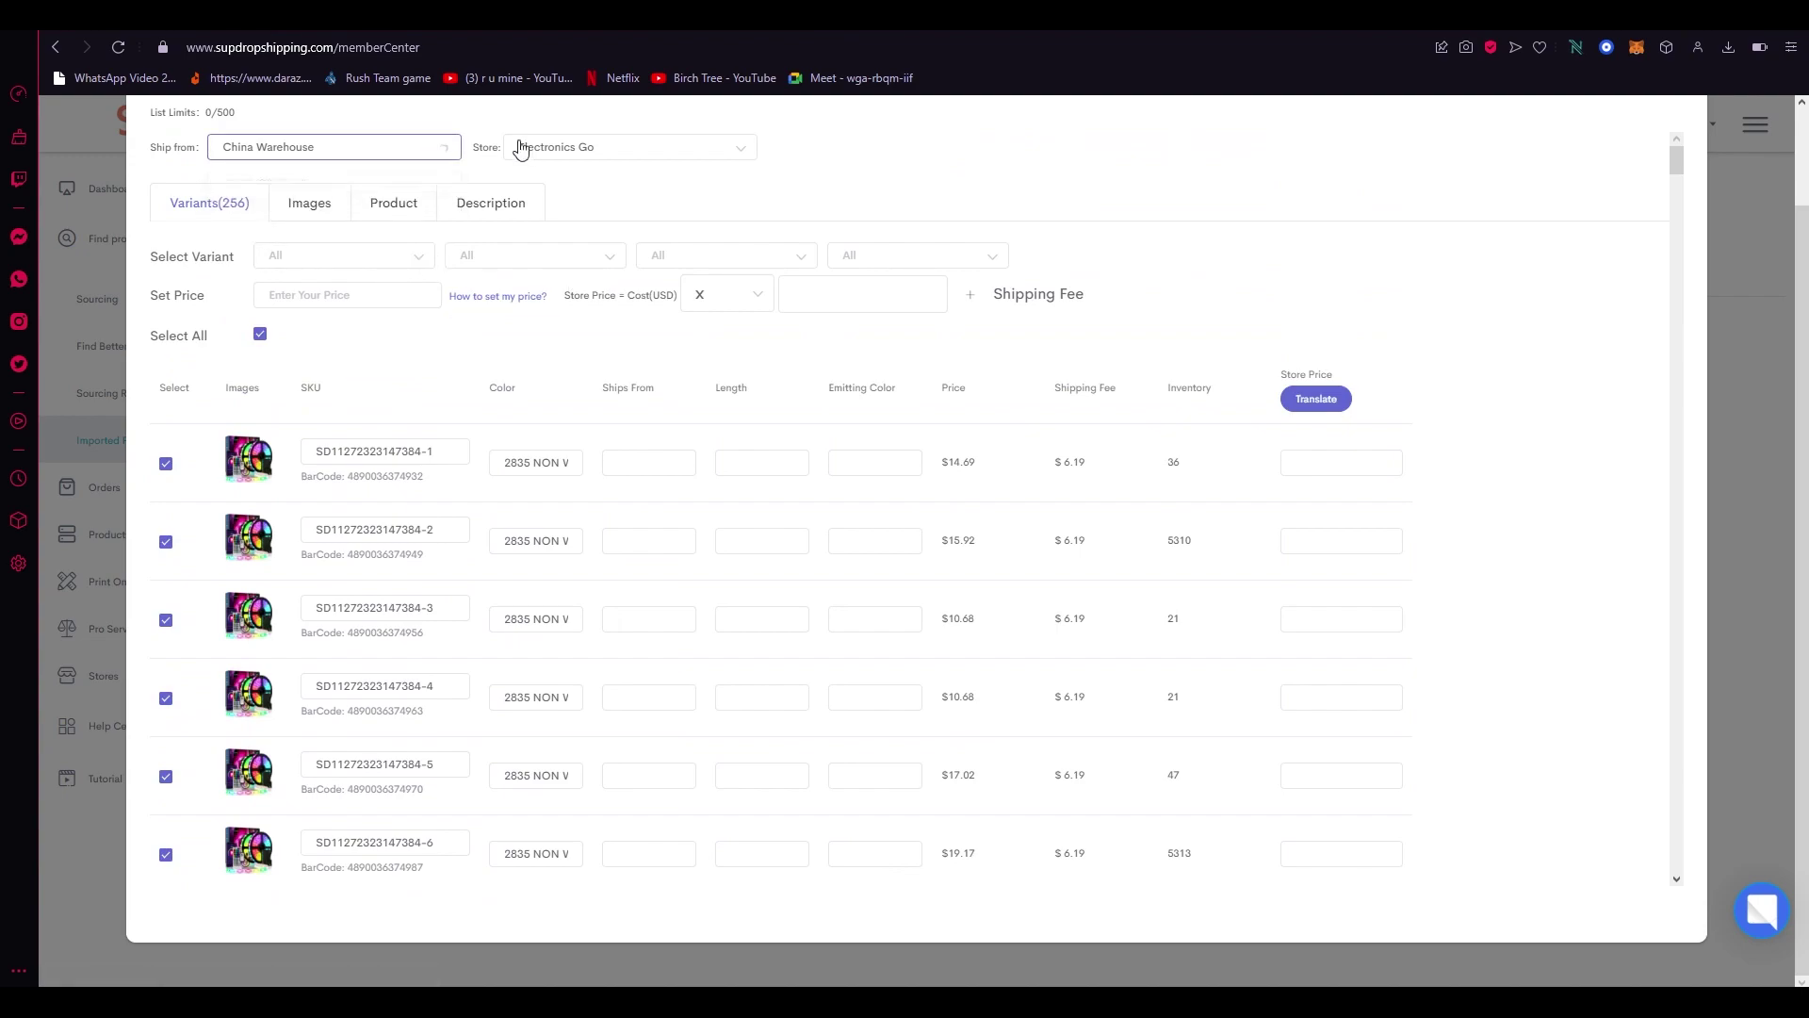
pyautogui.click(614, 148)
pyautogui.click(653, 153)
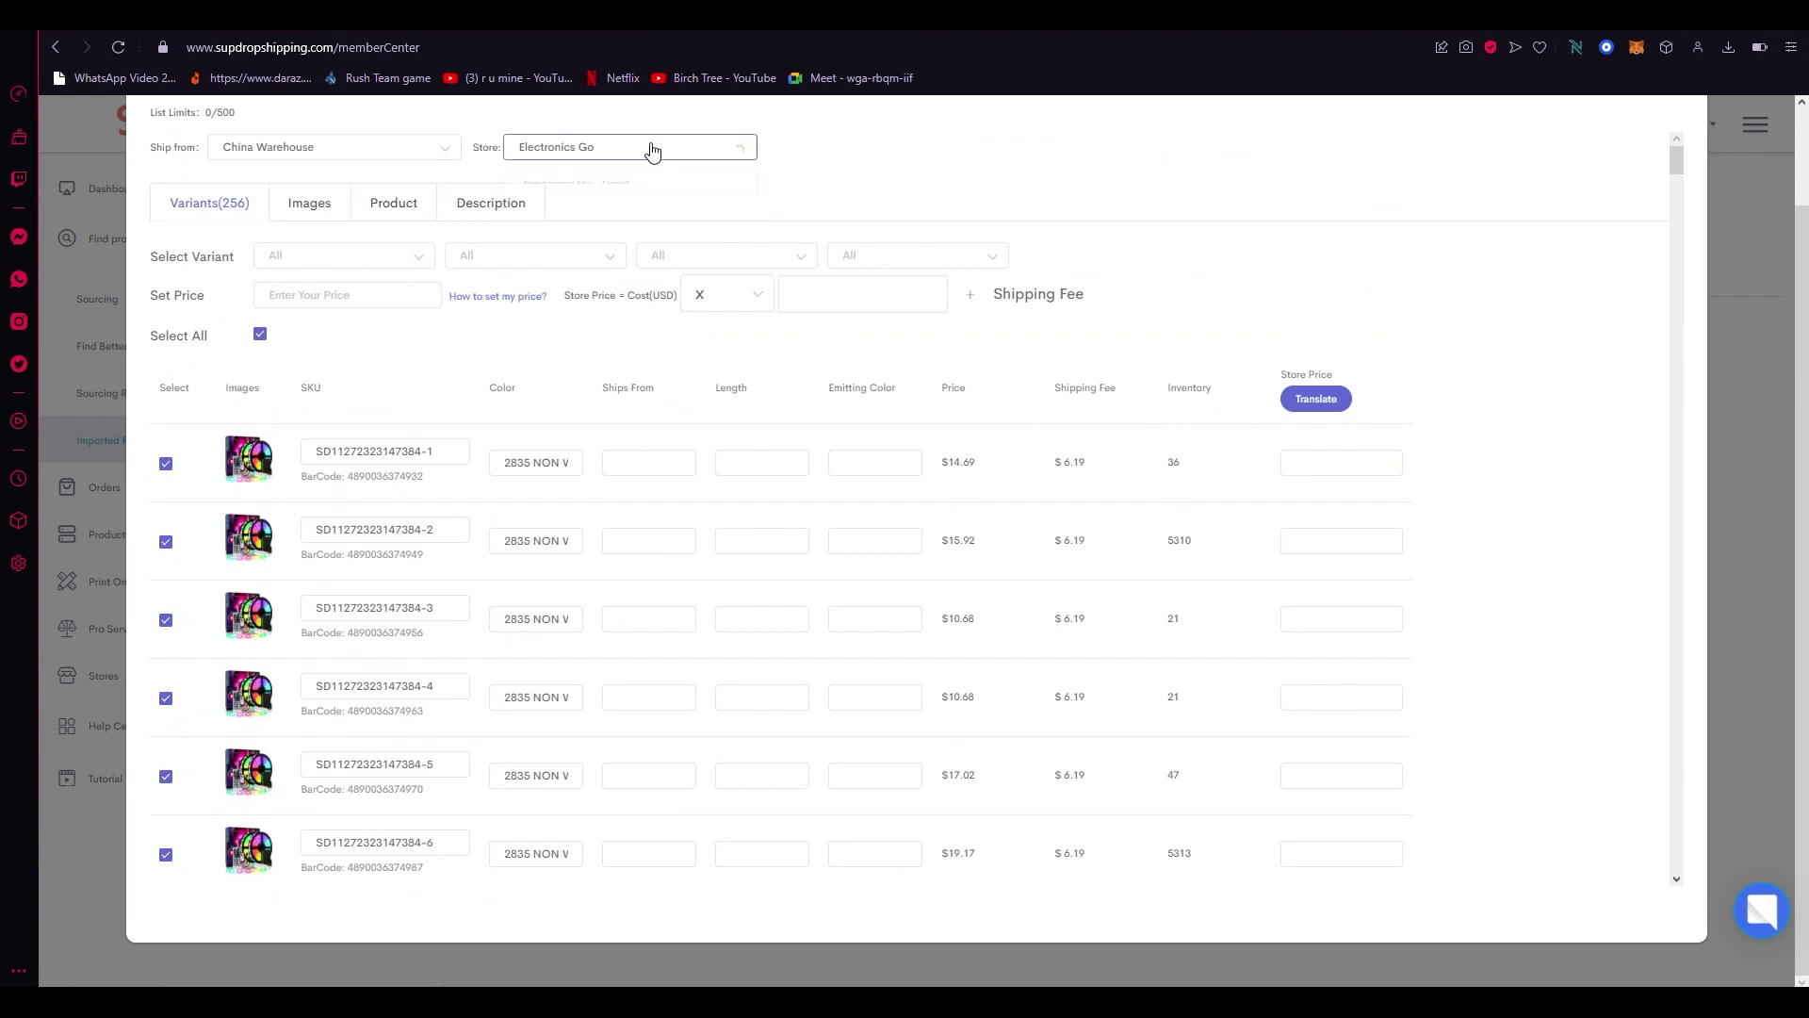
pyautogui.click(388, 255)
pyautogui.click(496, 255)
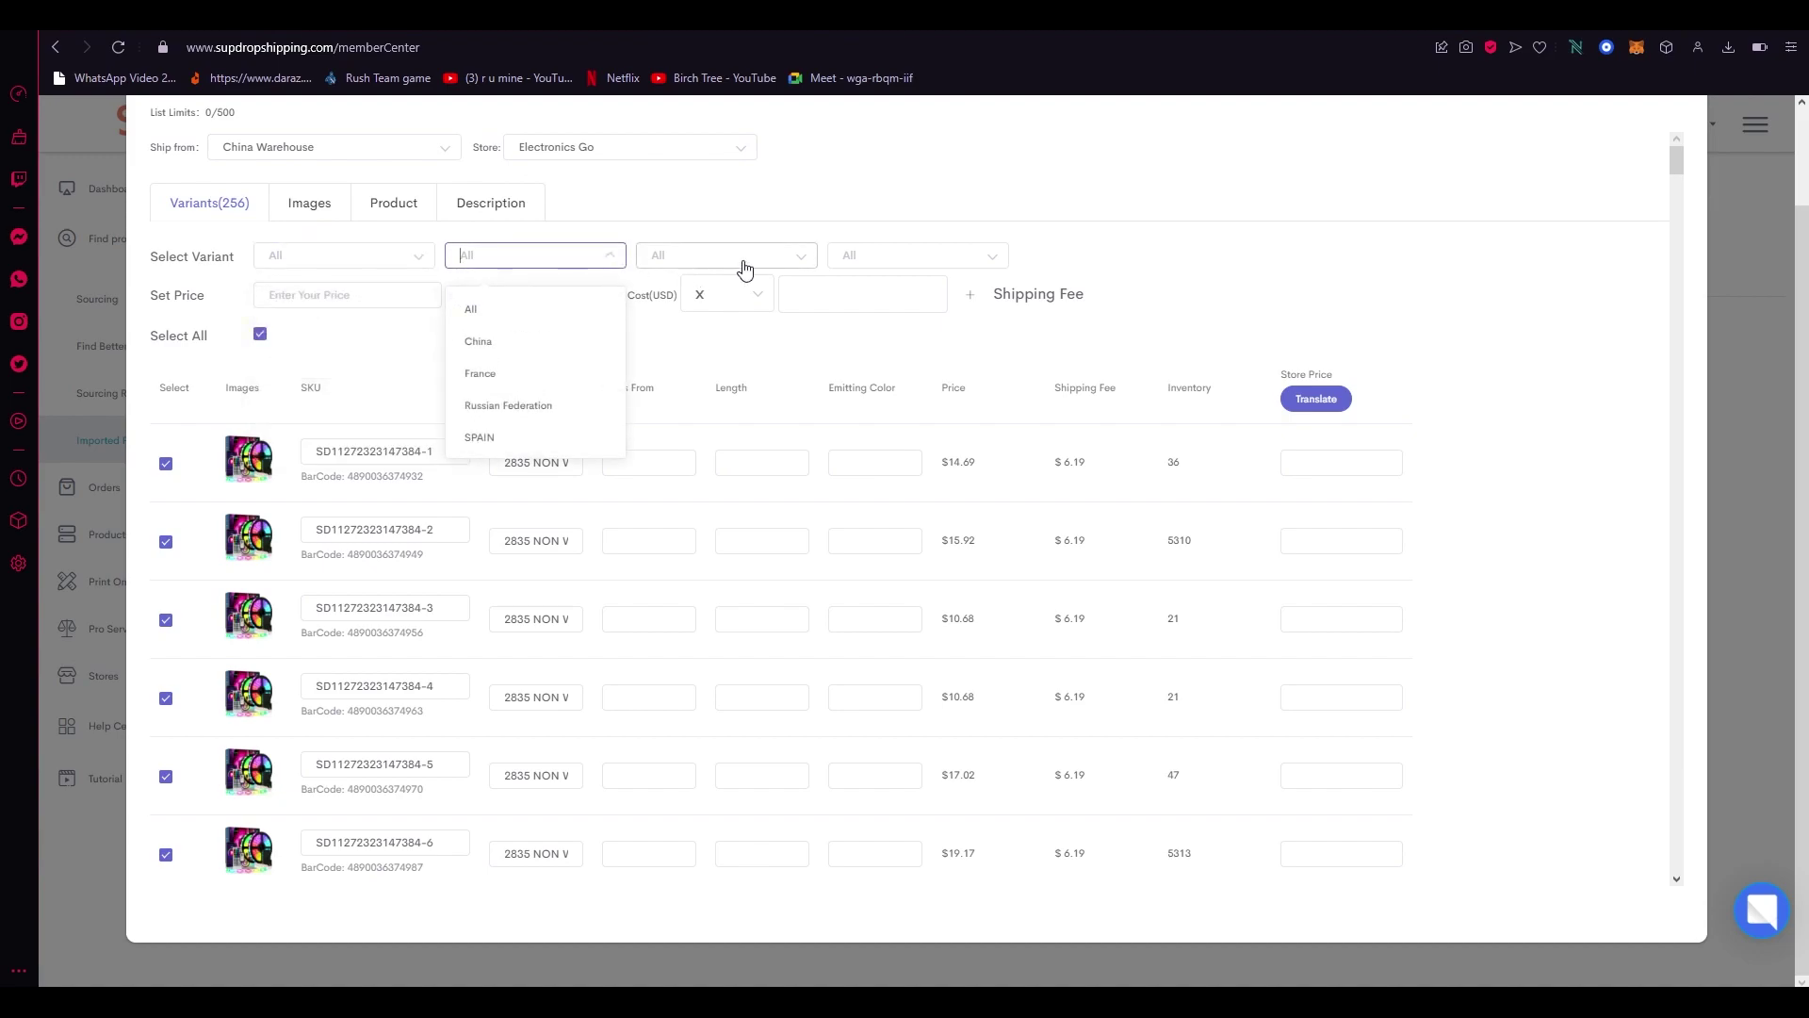
pyautogui.click(363, 294)
pyautogui.click(741, 341)
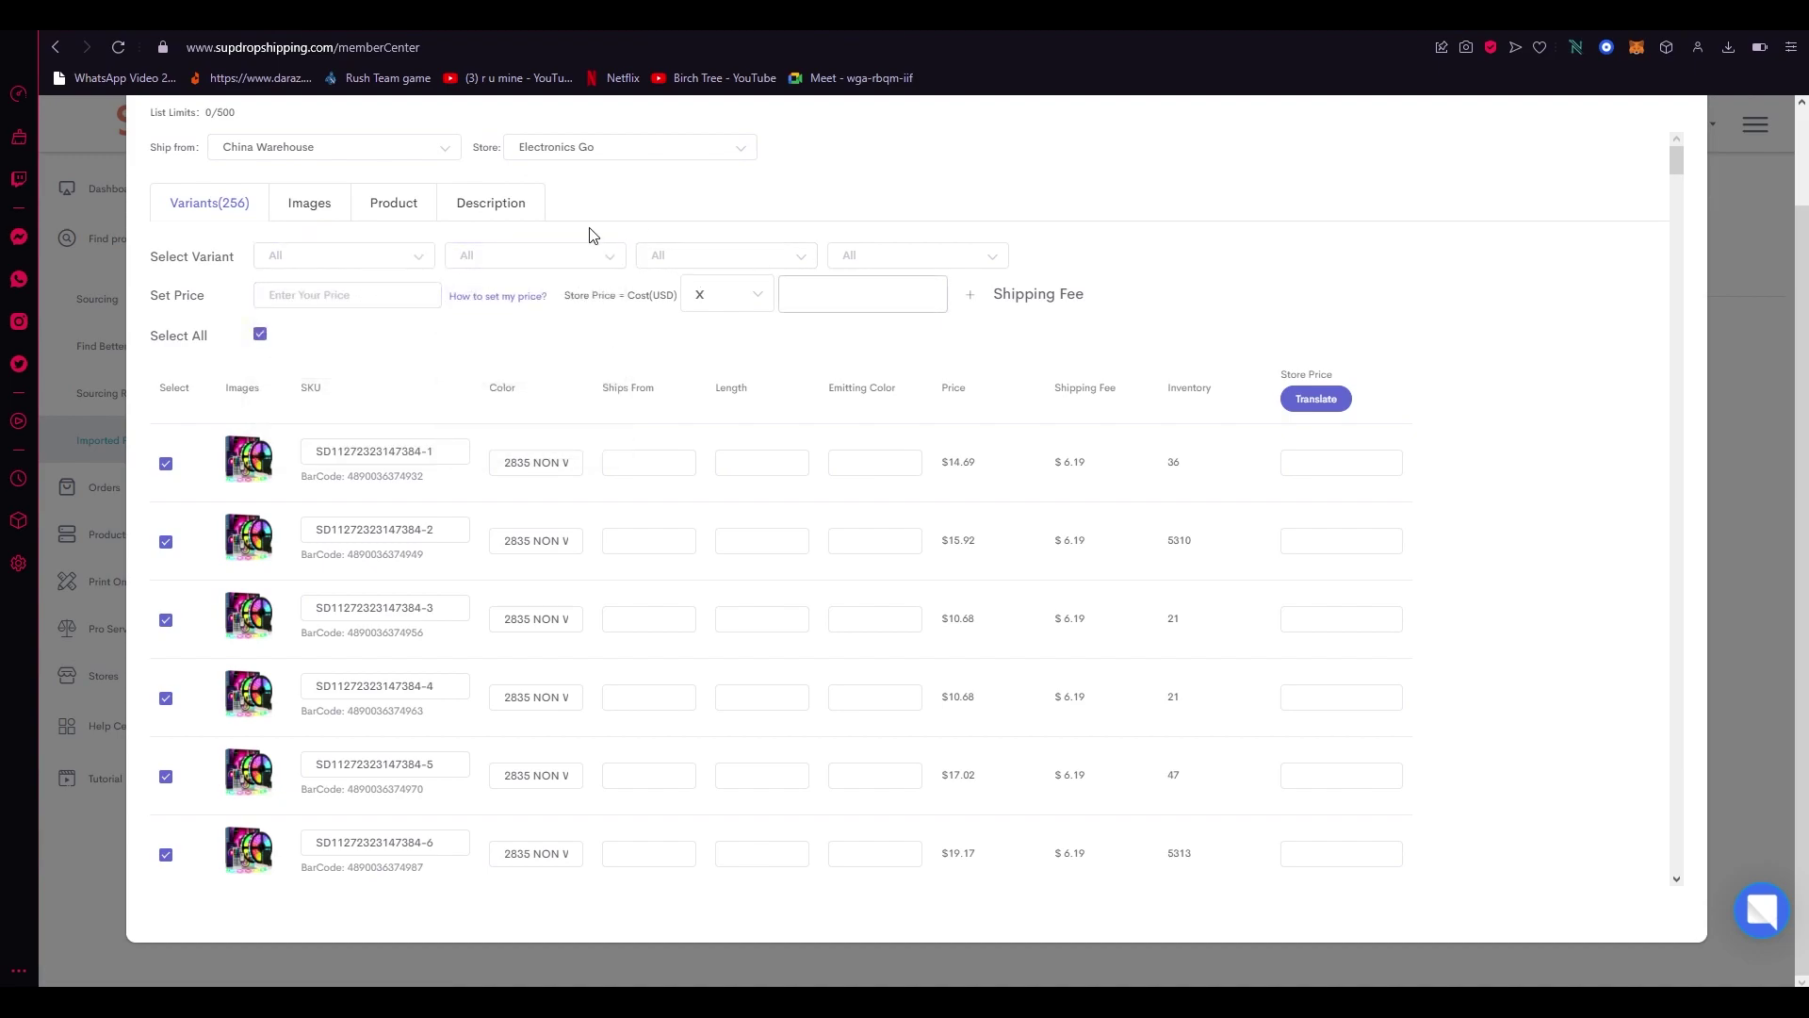
# - Look over the listing's Images, Product and Description tabs, then return to Variants
pyautogui.click(331, 203)
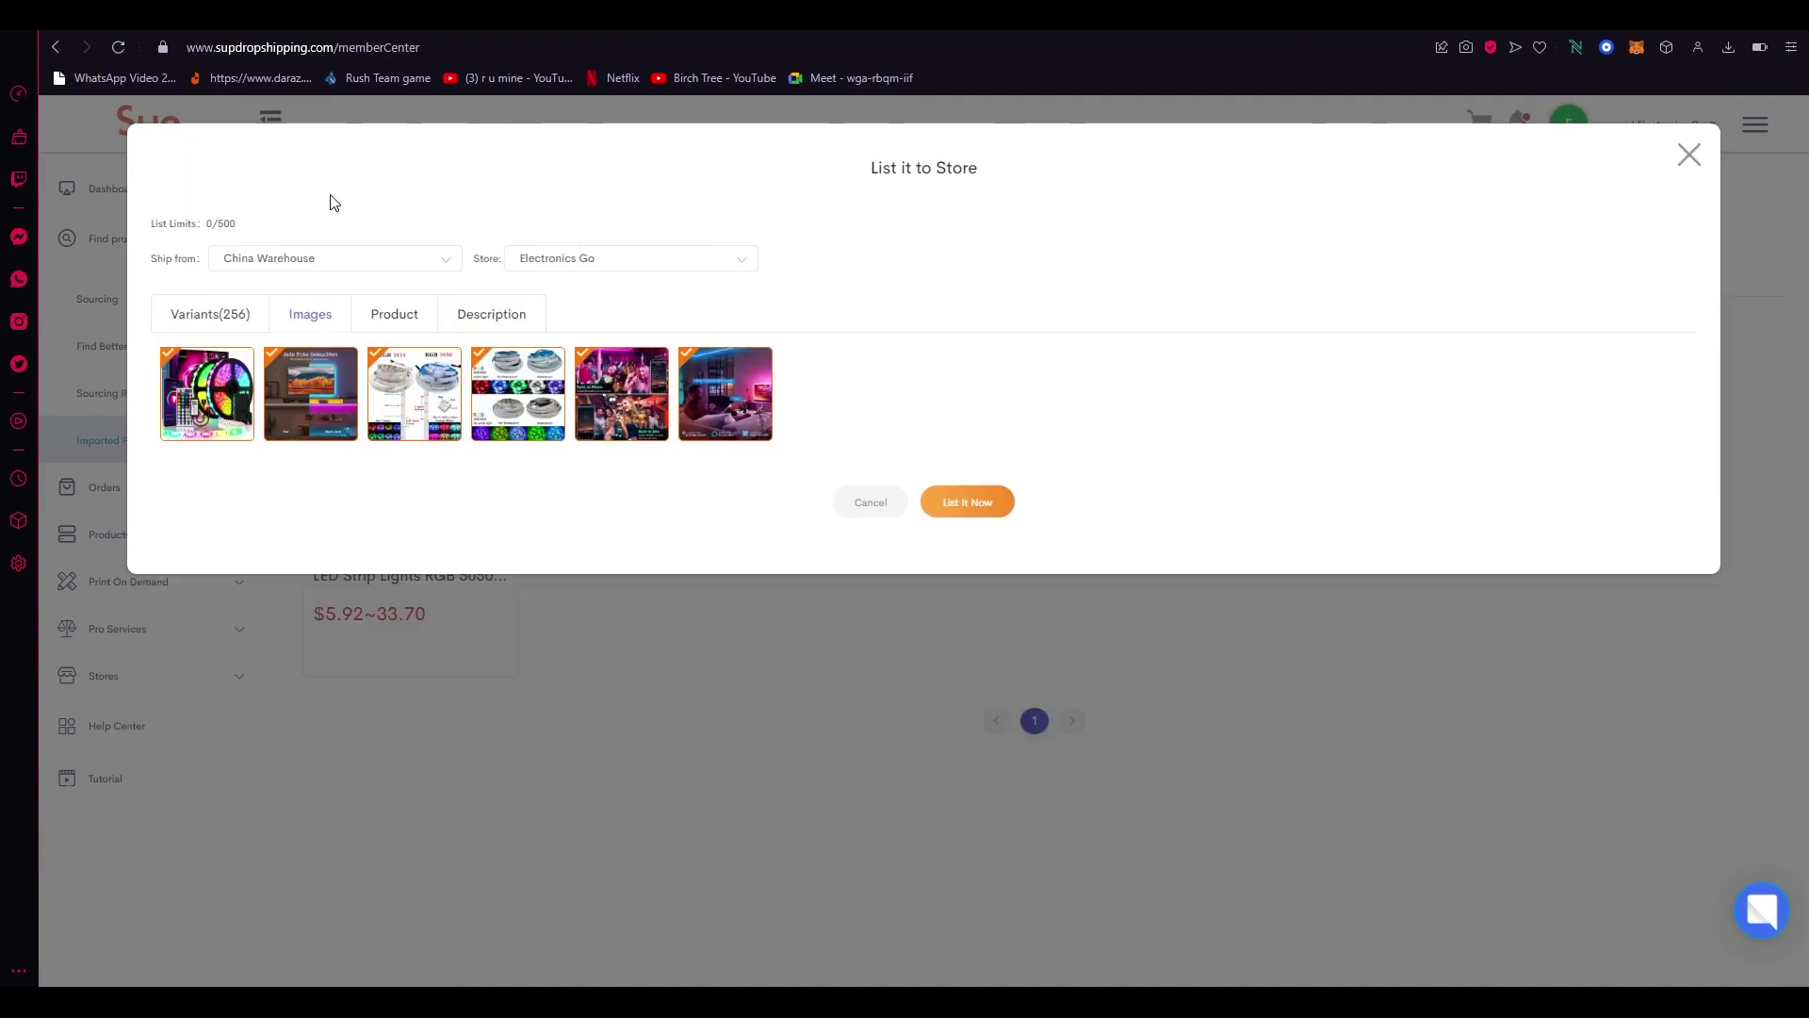
pyautogui.click(437, 314)
pyautogui.click(508, 318)
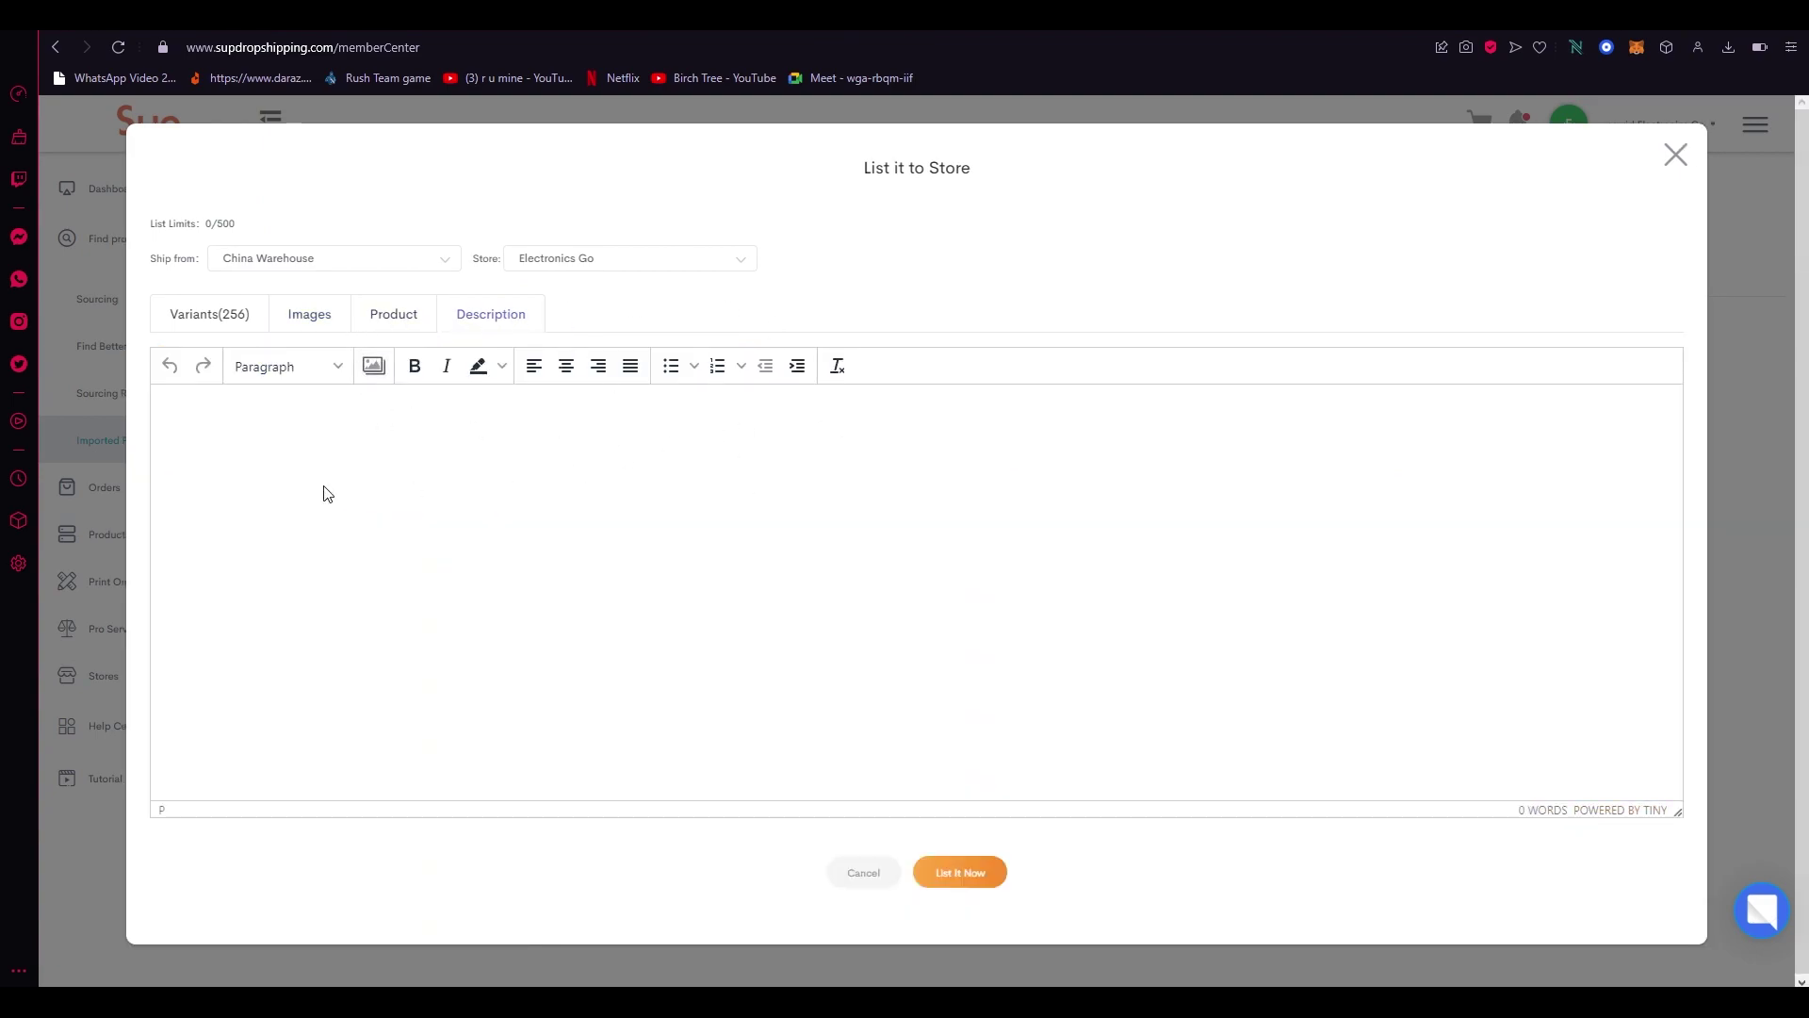
pyautogui.click(209, 316)
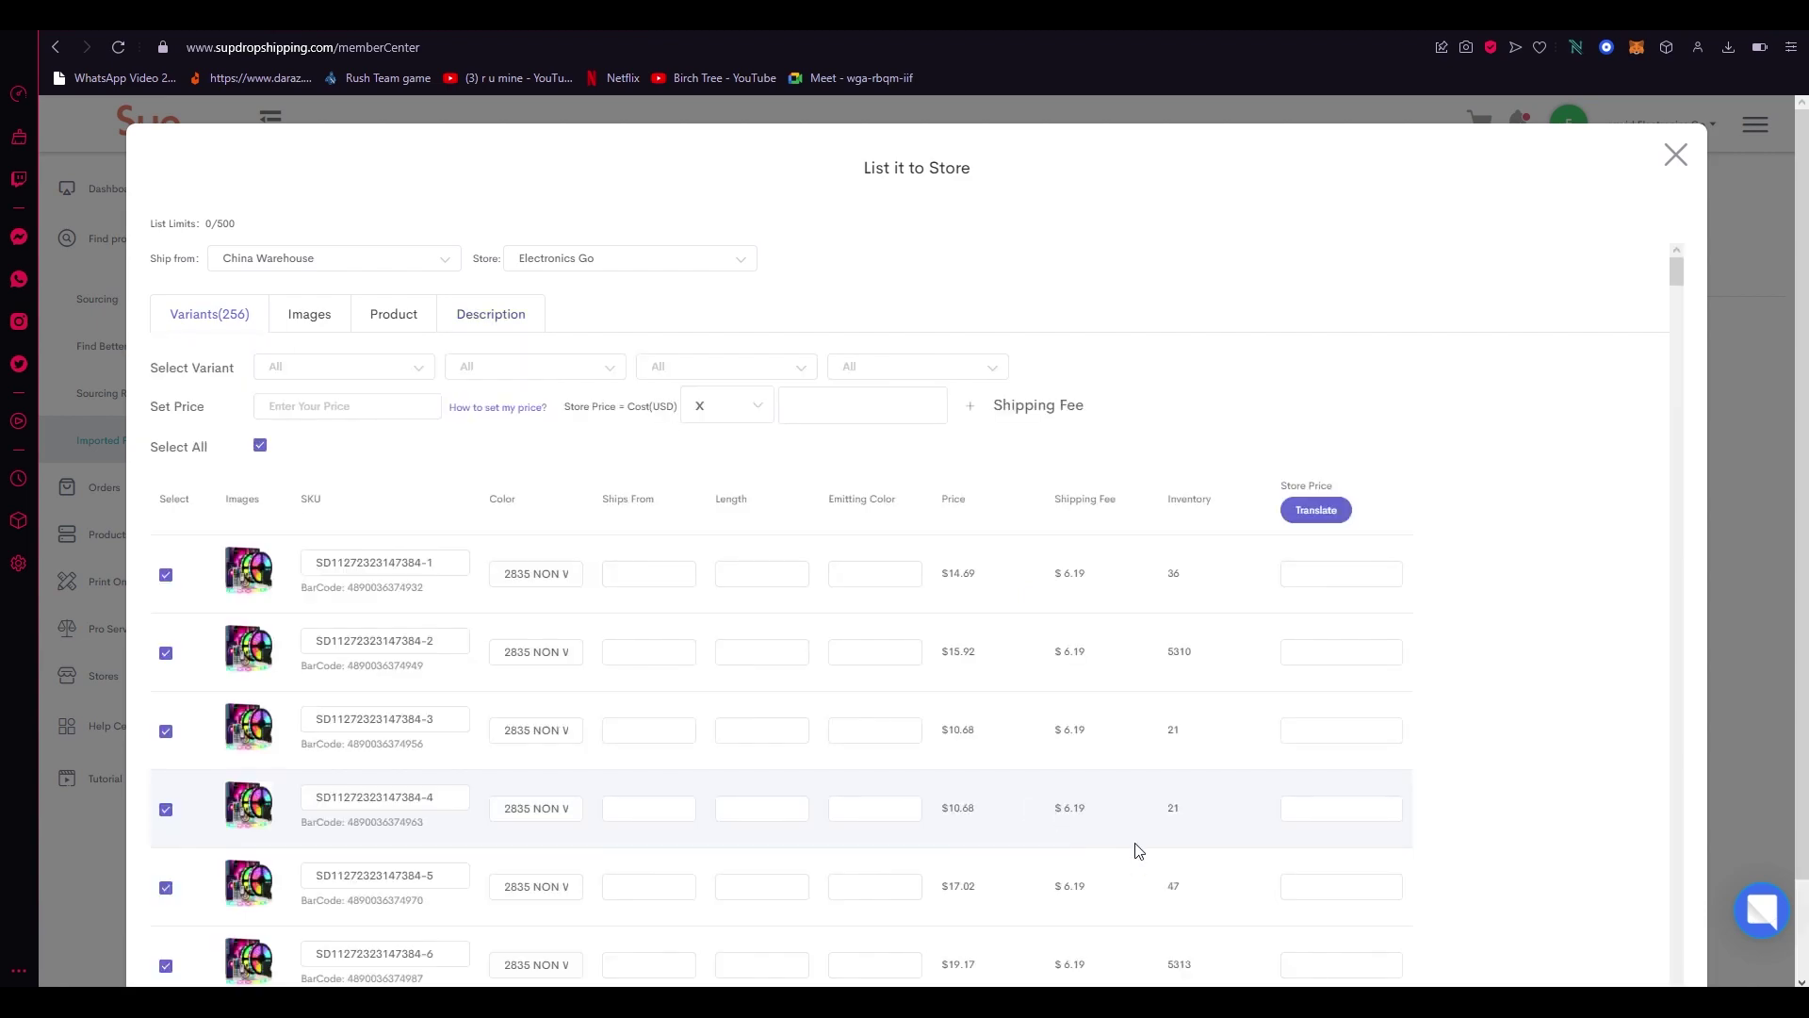
# - Set the shipping method to Standard Ordinary HT-USPS (10-15 Working Days)
pyautogui.scroll(-20, 1555, 606)
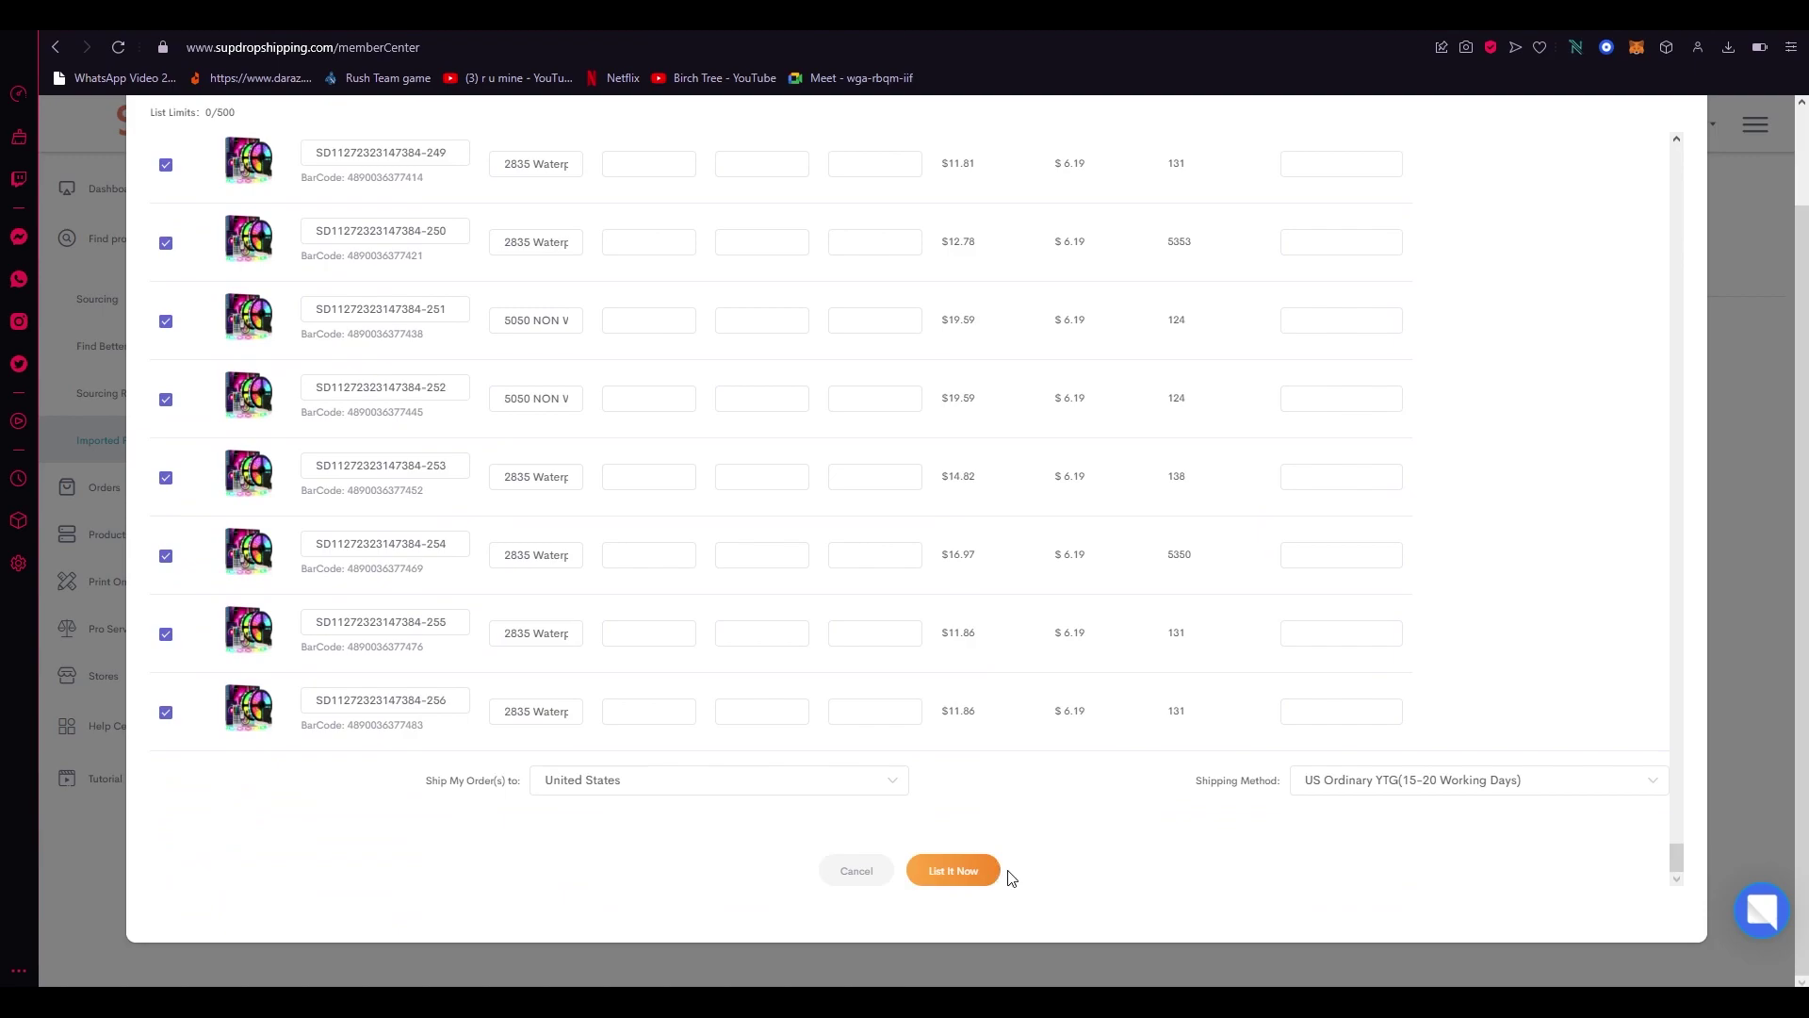
pyautogui.click(1345, 768)
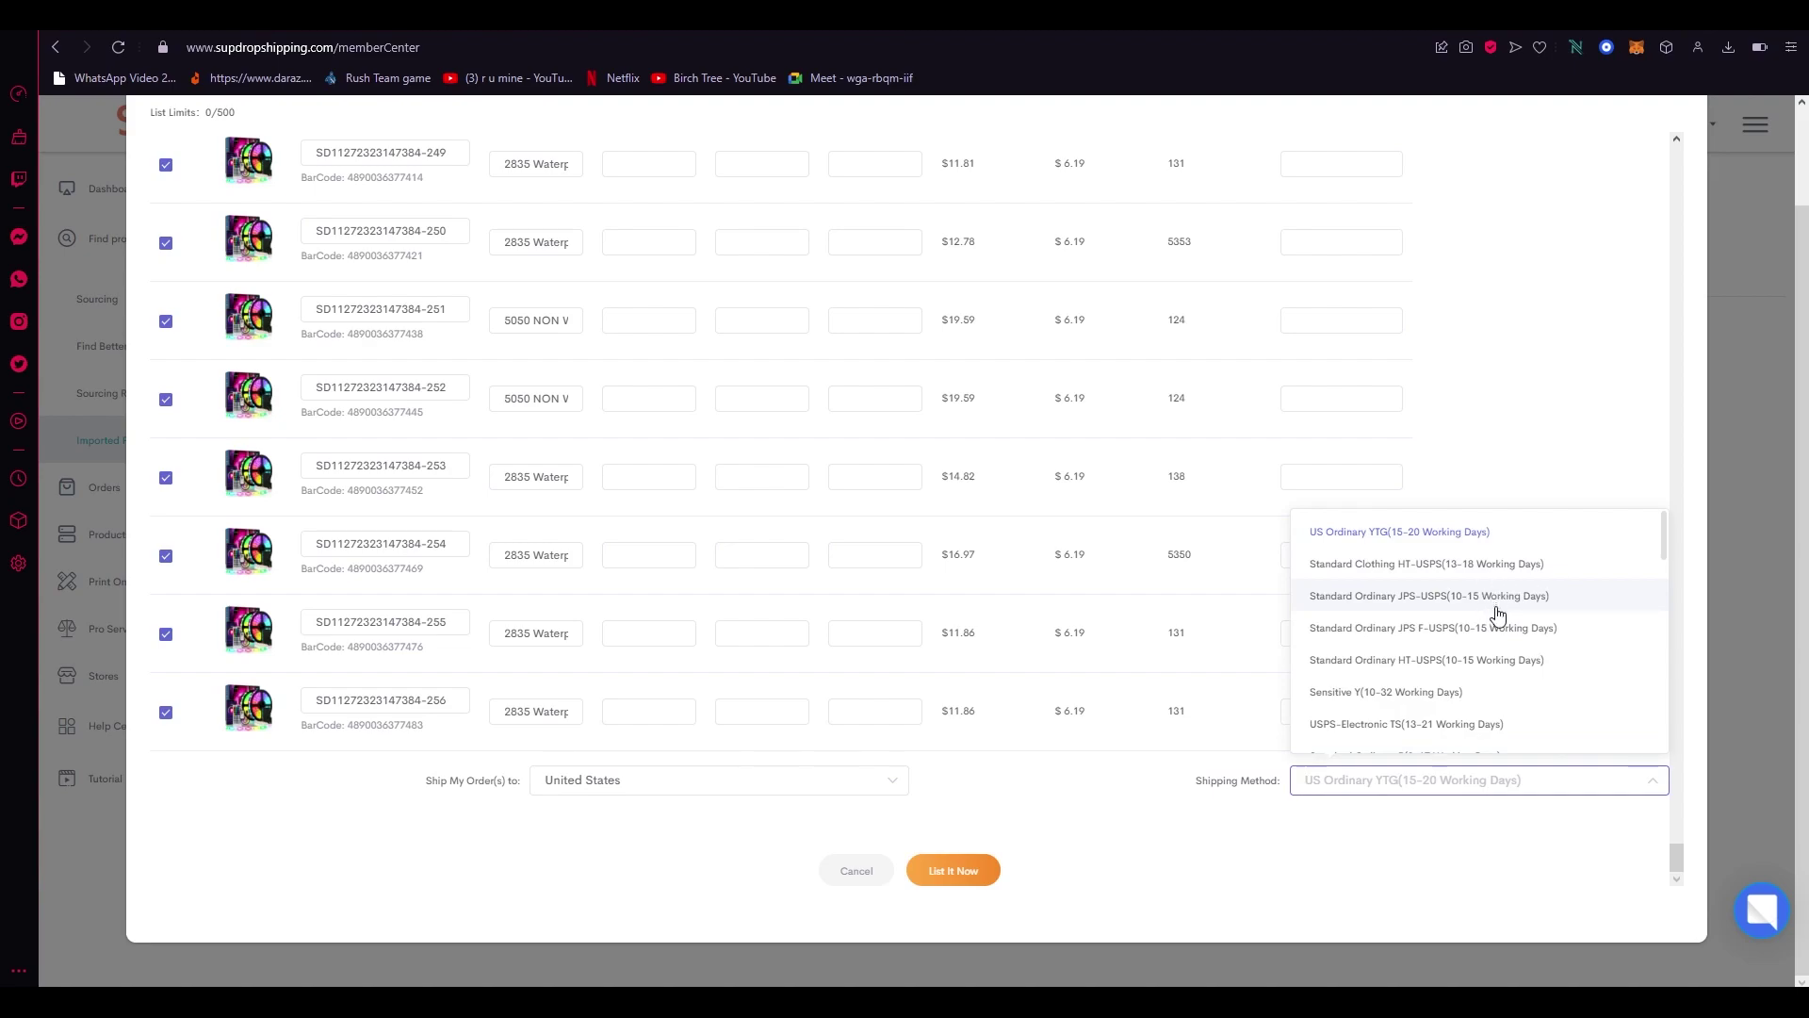
pyautogui.click(1492, 665)
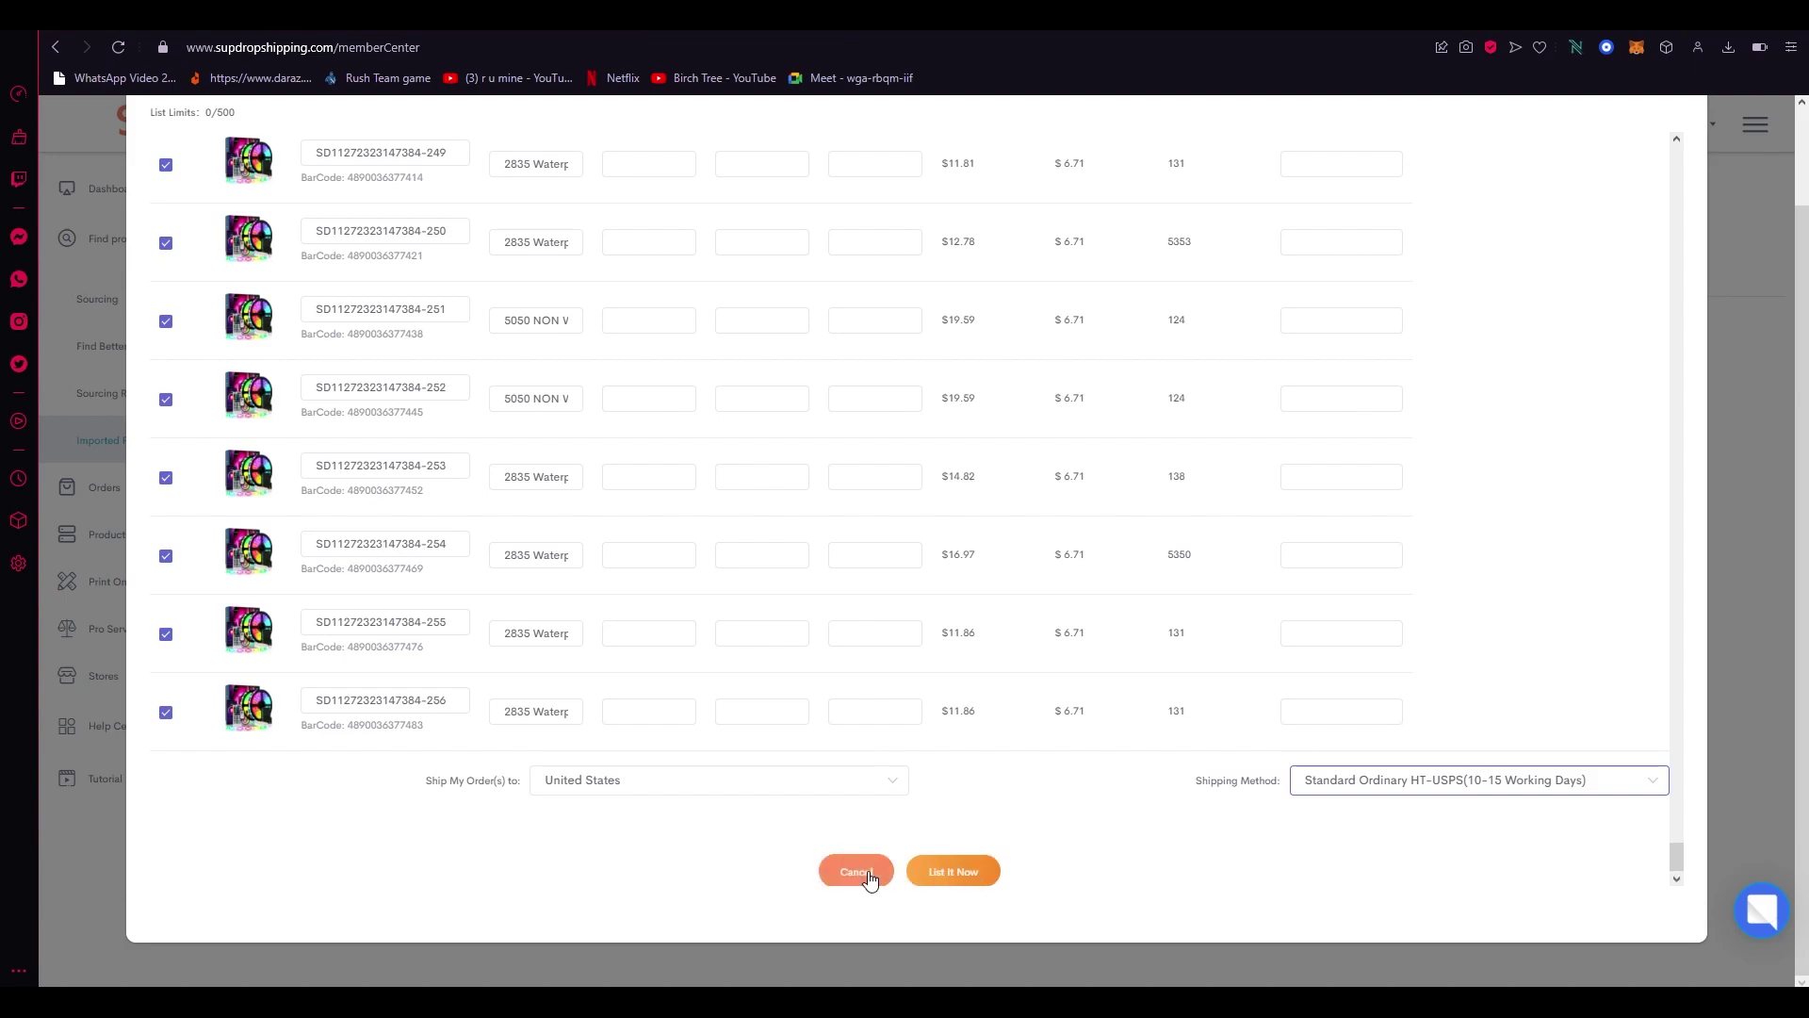
pyautogui.press('Escape')
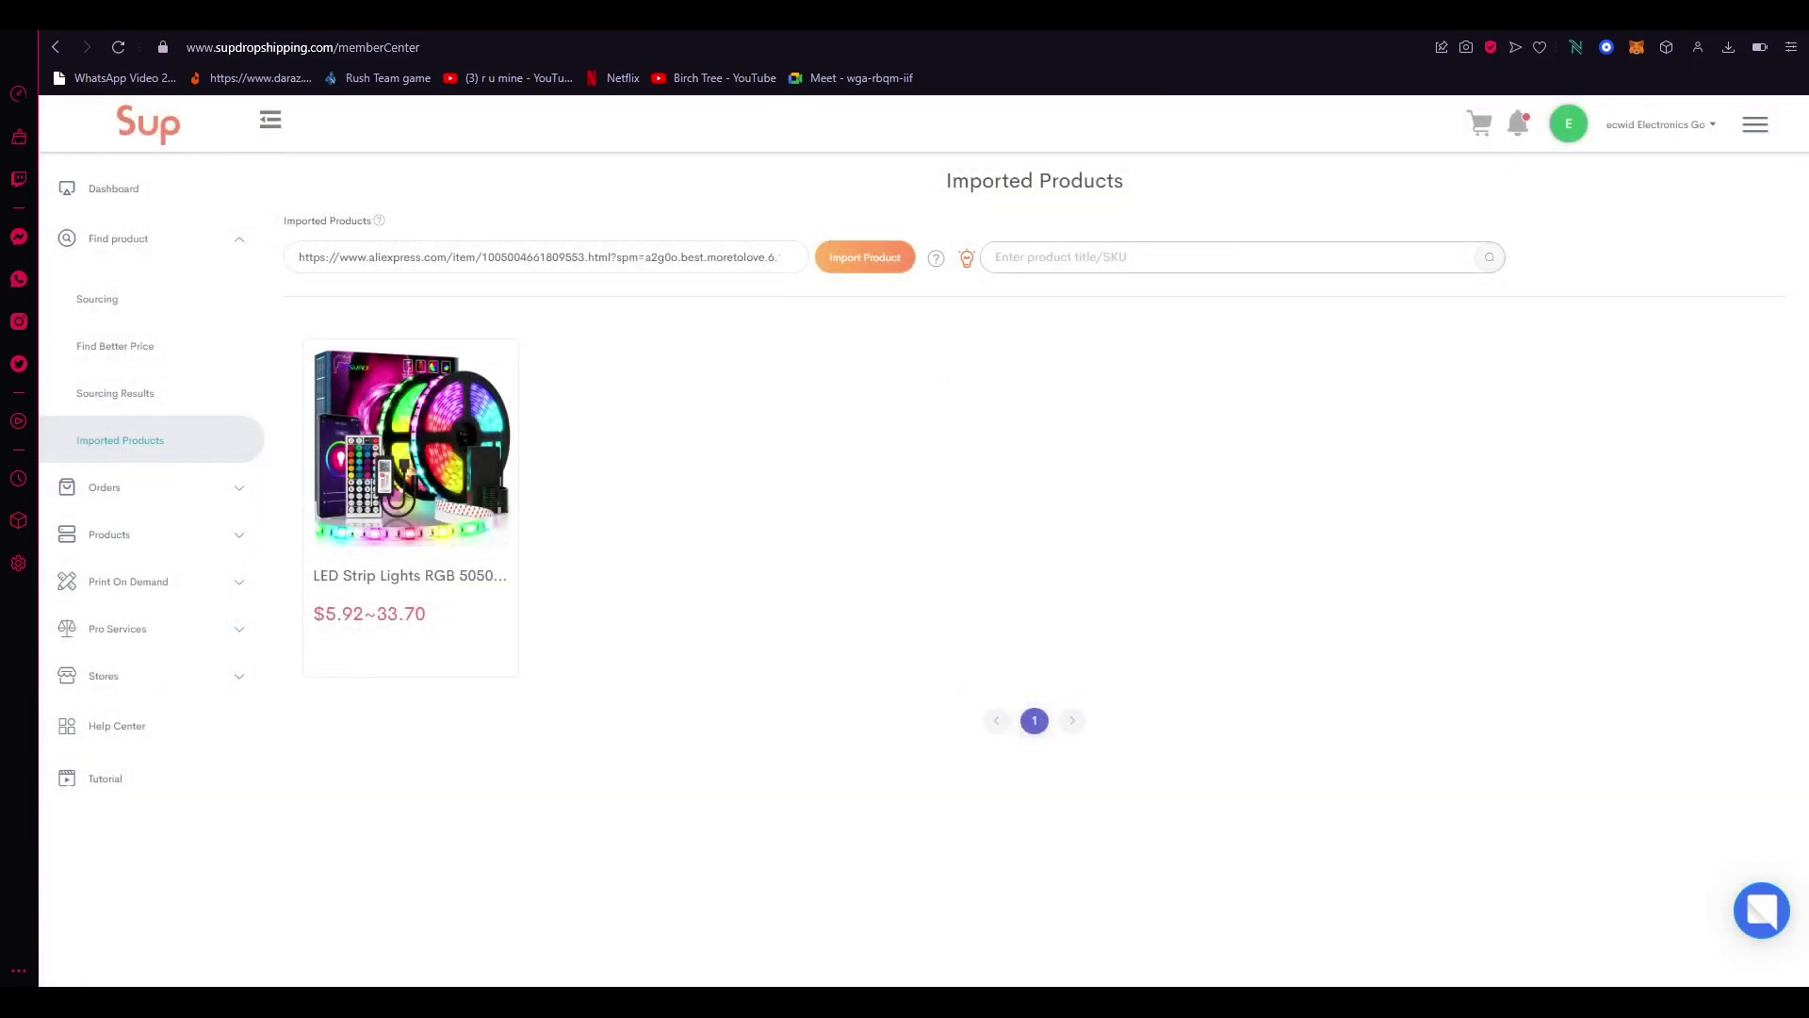